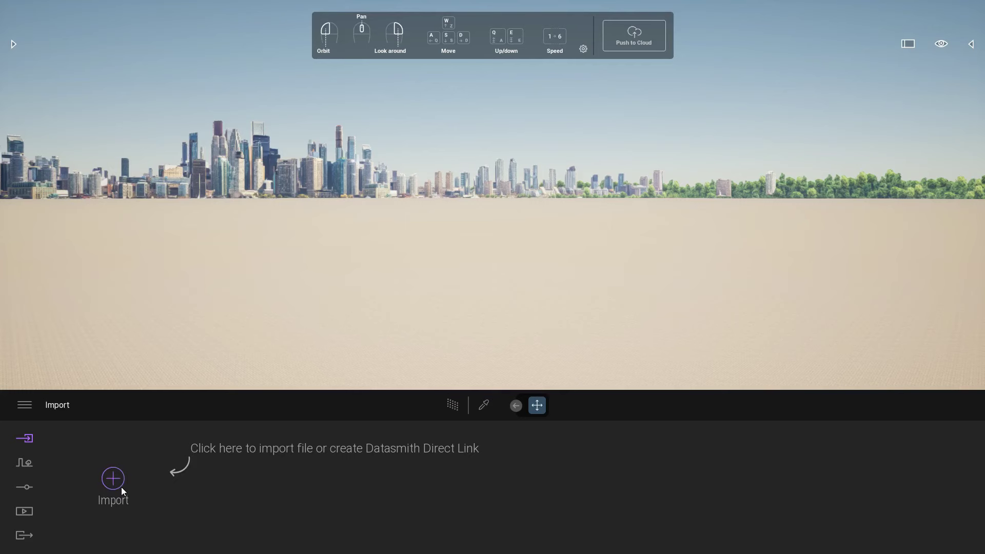
# Import the SketchUp model 220816 Dining room.skp as geometry from the INTERIOR SCENE folder.
pyautogui.click(115, 481)
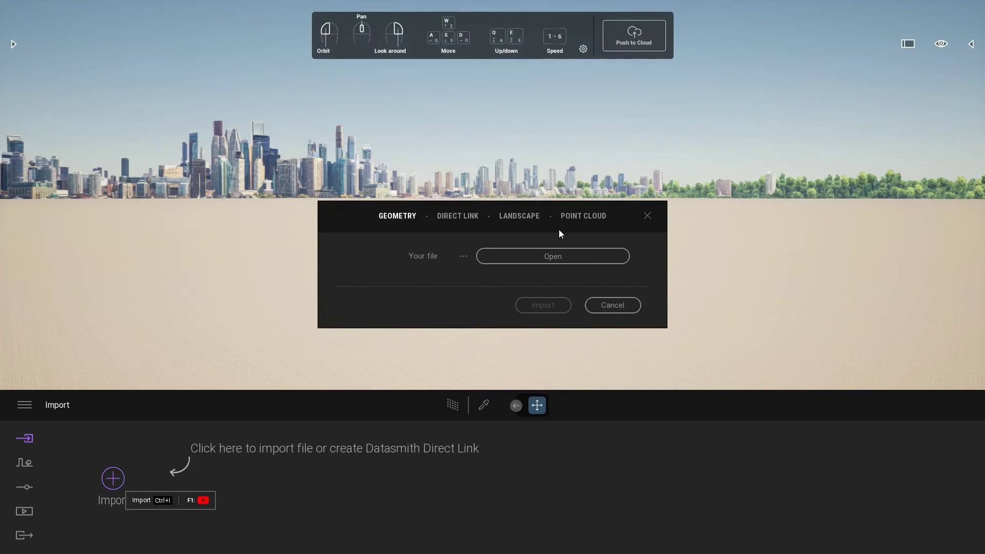
pyautogui.click(552, 256)
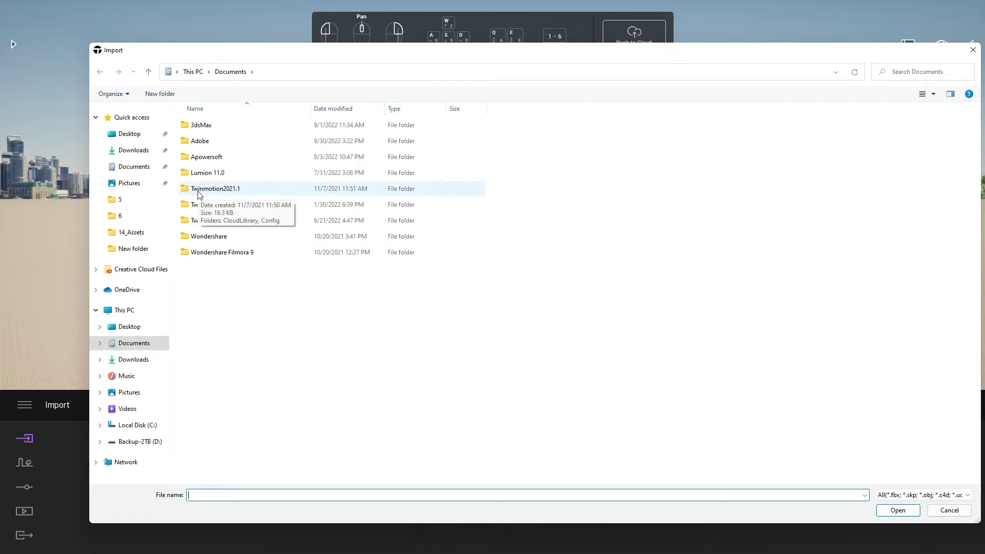
pyautogui.click(120, 203)
pyautogui.click(349, 71)
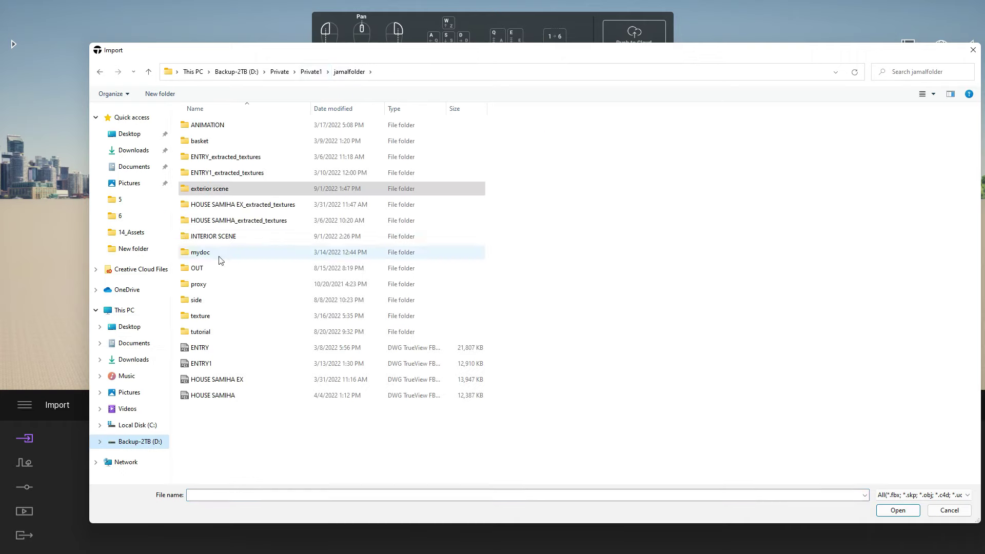
pyautogui.doubleClick(218, 237)
pyautogui.doubleClick(208, 134)
pyautogui.doubleClick(209, 134)
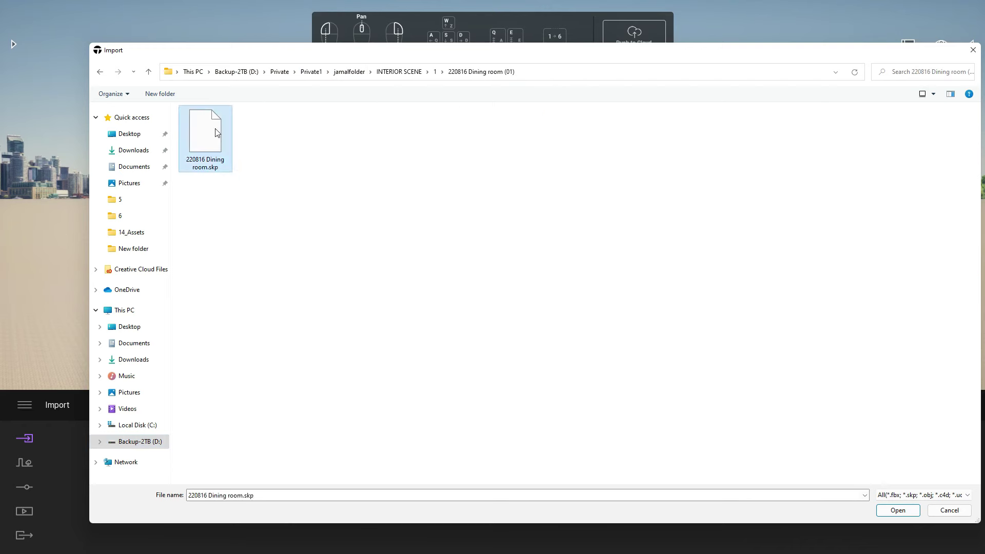
pyautogui.click(547, 416)
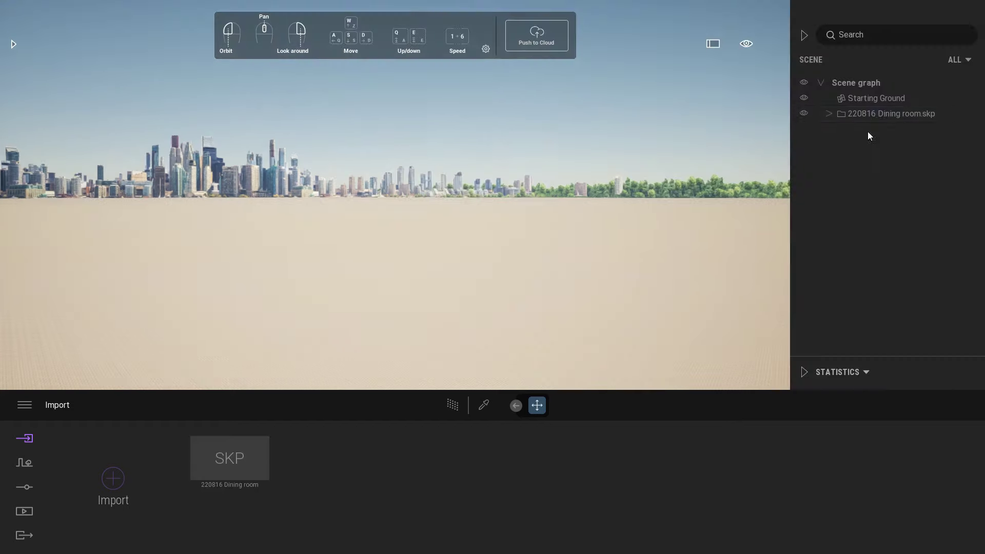
# Create a still image framing the dining table and the kitchen wall from inside the imported room.
pyautogui.moveTo(492, 230); pyautogui.dragTo(479, 230, button='middle')
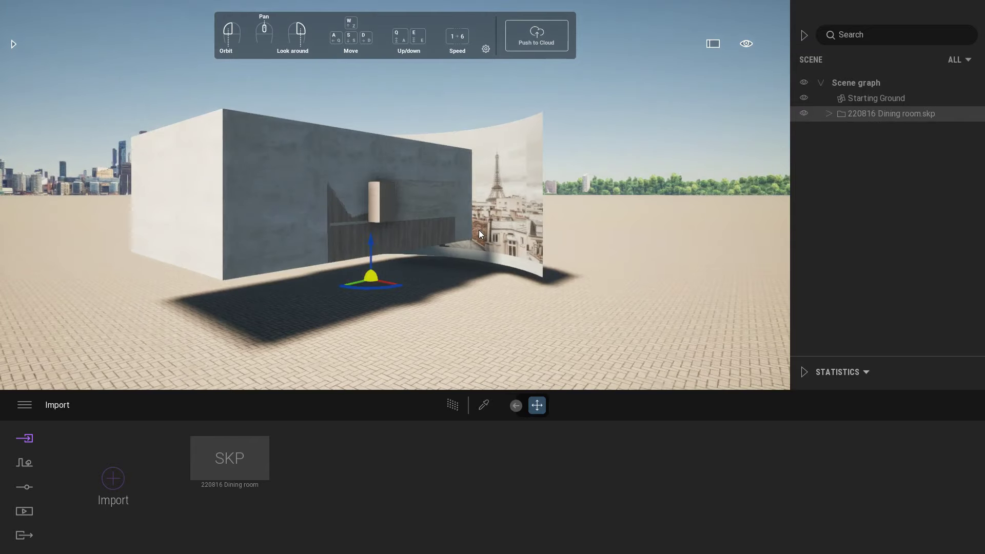
pyautogui.scroll(5, 479, 230)
pyautogui.scroll(-1, 476, 230)
pyautogui.scroll(-3, 477, 242)
pyautogui.moveTo(494, 246); pyautogui.dragTo(575, 249, button='right')
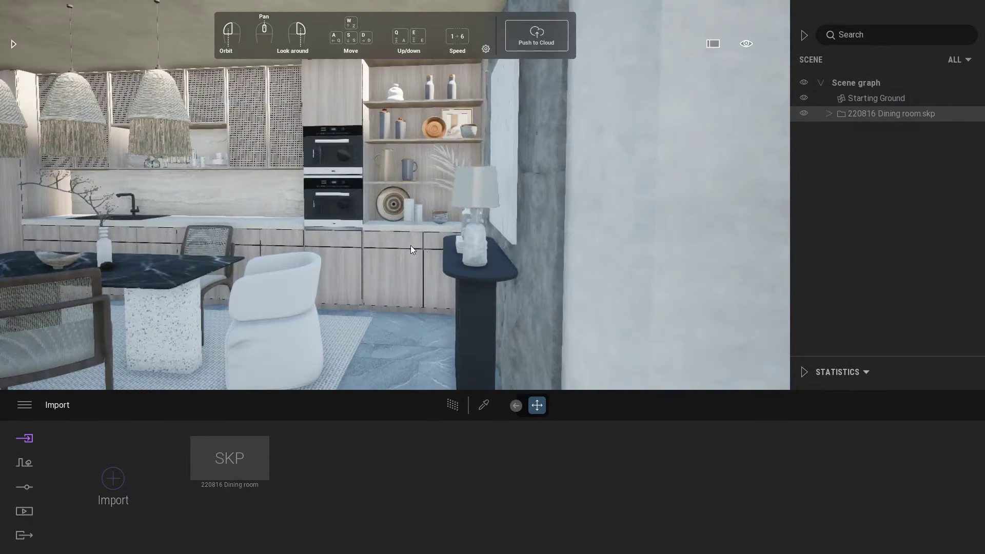
pyautogui.press('a')
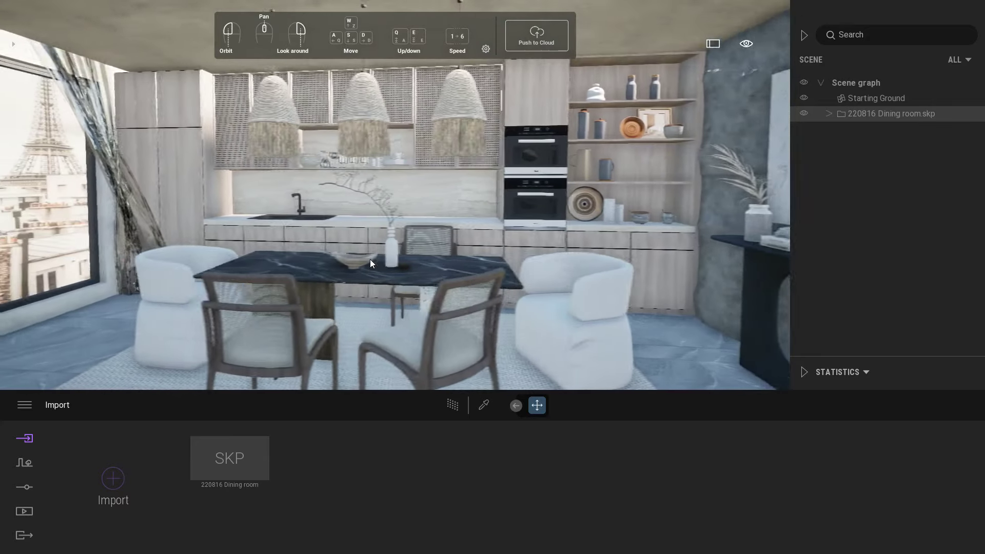
pyautogui.moveTo(370, 259); pyautogui.dragTo(418, 251, button='right')
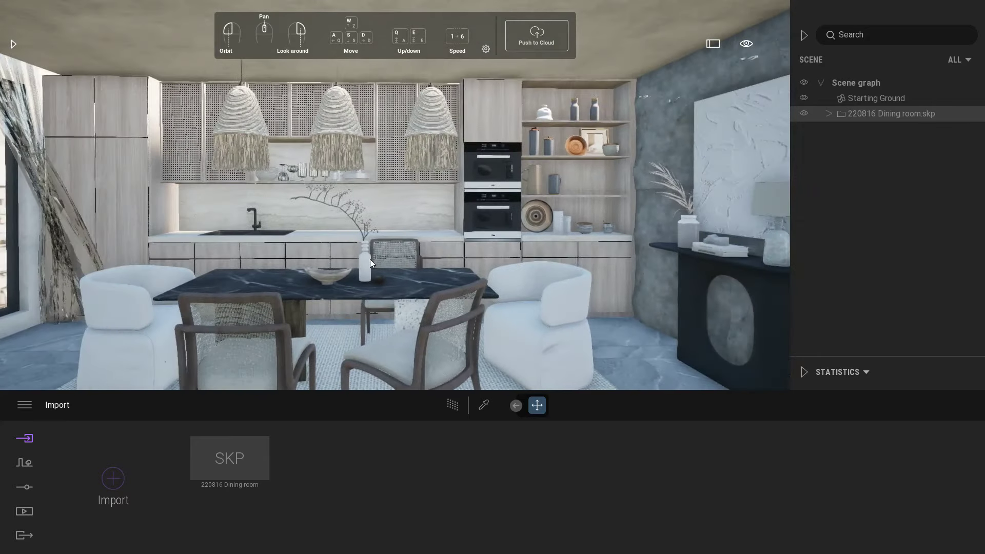
pyautogui.press('s')
pyautogui.press('q')
pyautogui.scroll(-3, 370, 260)
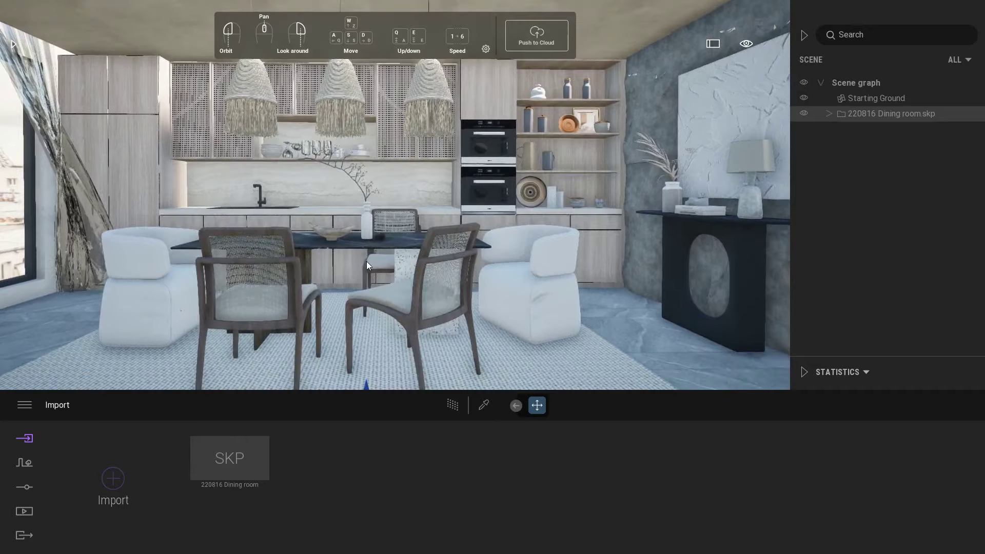
pyautogui.scroll(2, 356, 262)
pyautogui.moveTo(356, 262)
pyautogui.mouseDown(button='right')
pyautogui.moveTo(328, 258)
pyautogui.moveTo(359, 272)
pyautogui.moveTo(422, 273)
pyautogui.moveTo(359, 264)
pyautogui.mouseUp(button='right')
pyautogui.press('a')
pyautogui.click(24, 511)
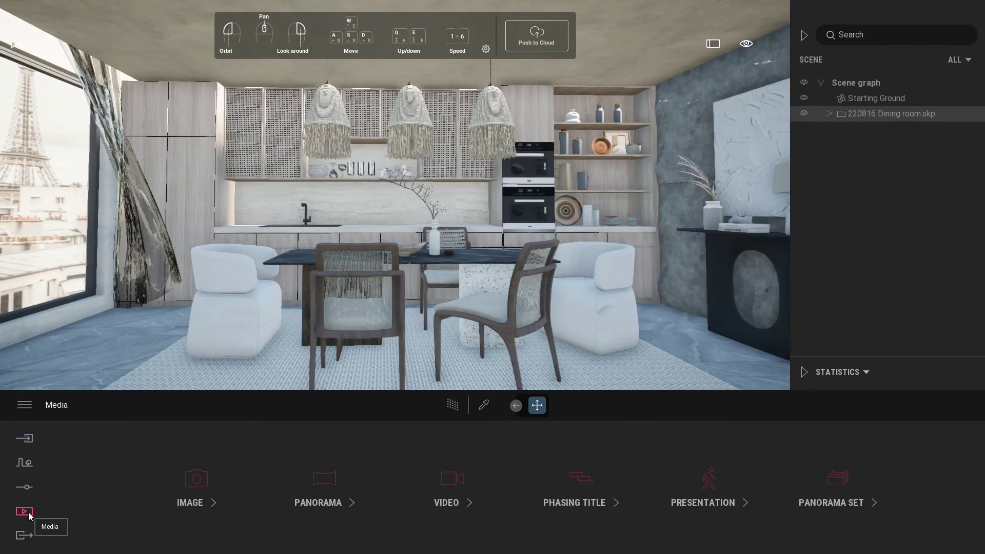
pyautogui.click(200, 475)
pyautogui.click(114, 479)
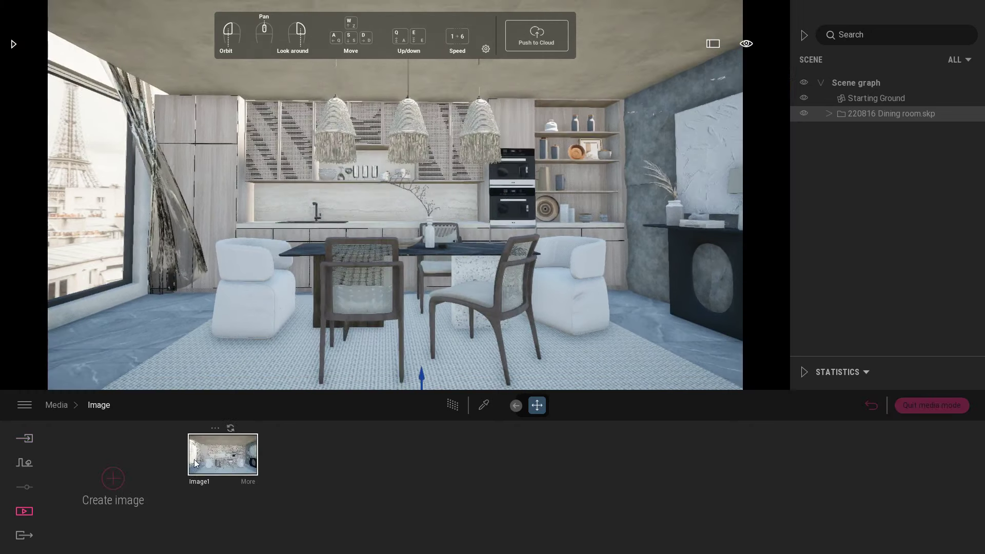
# Open the camera settings of the created image and set its near clipping to 1 m.
pyautogui.scroll(-3, 371, 247)
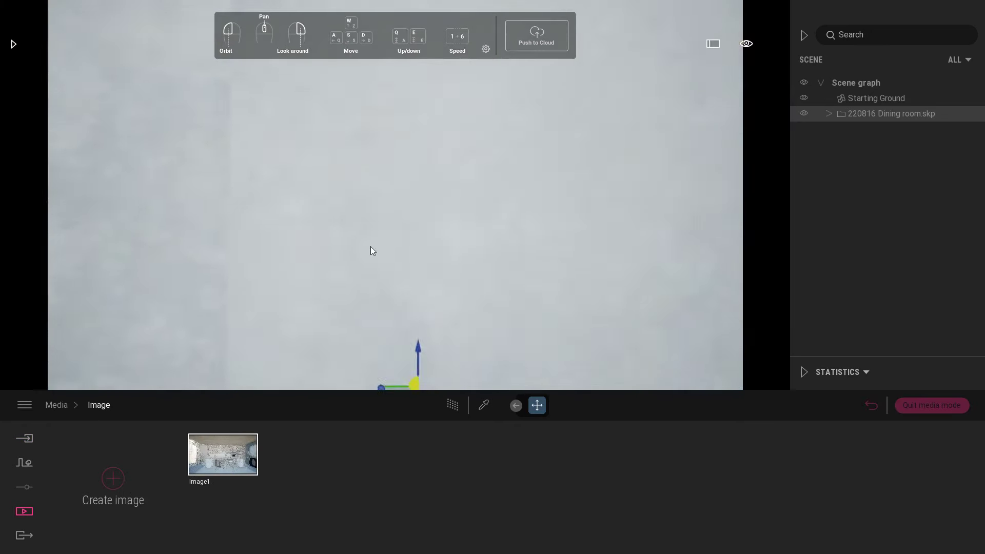
pyautogui.scroll(2, 370, 247)
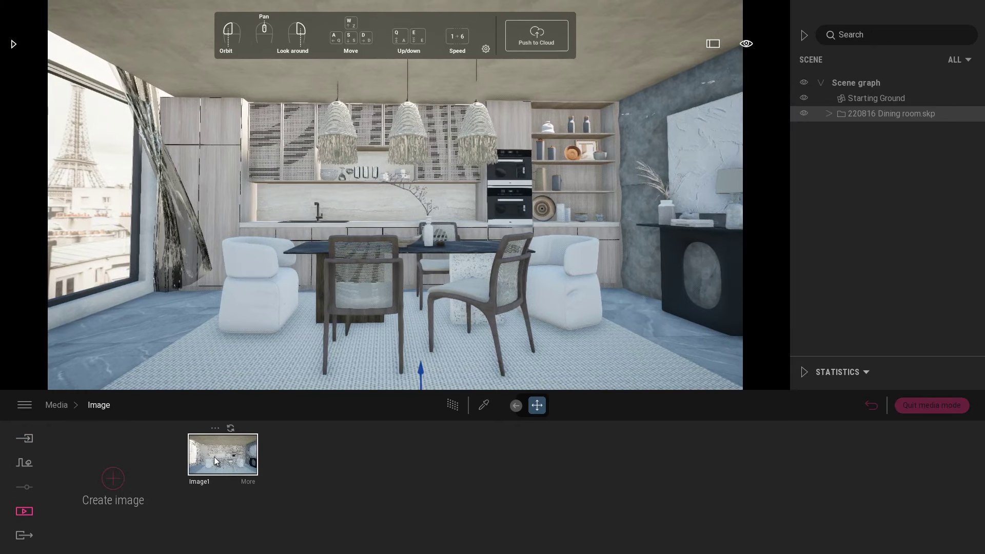
pyautogui.click(248, 484)
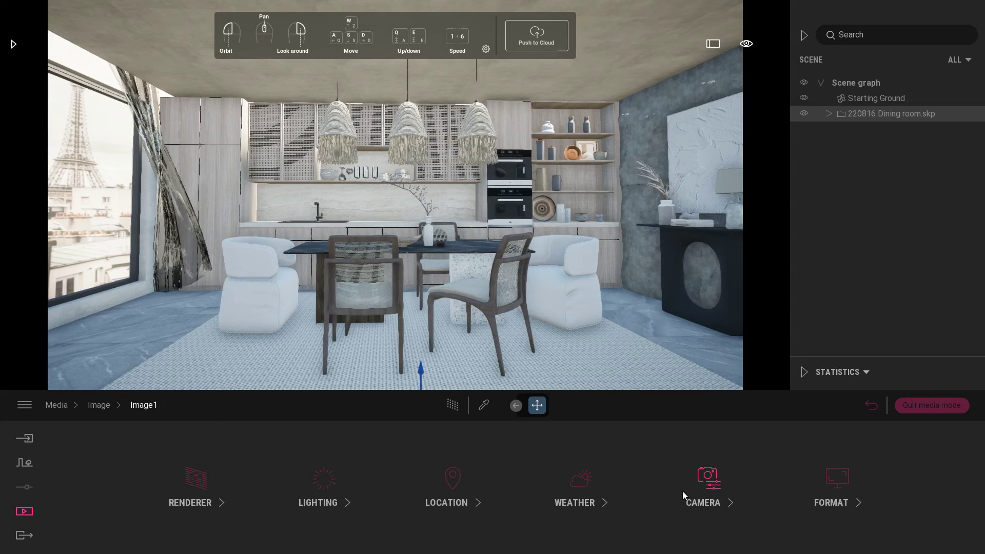
pyautogui.click(690, 483)
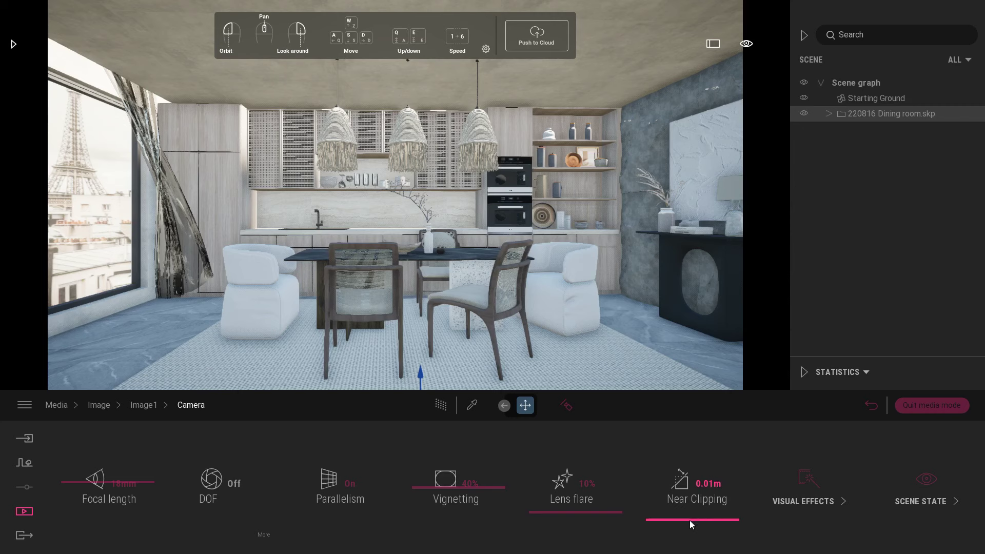
pyautogui.moveTo(689, 521); pyautogui.dragTo(702, 470)
pyautogui.scroll(-1, 469, 333)
pyautogui.scroll(-4, 469, 334)
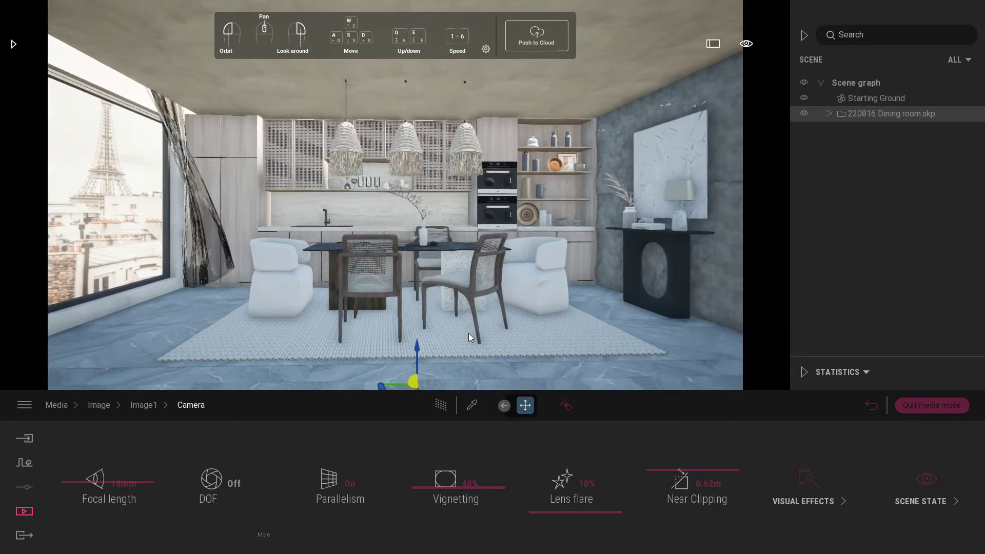
pyautogui.moveTo(667, 469); pyautogui.dragTo(670, 455)
pyautogui.click(707, 485)
pyautogui.write('1')
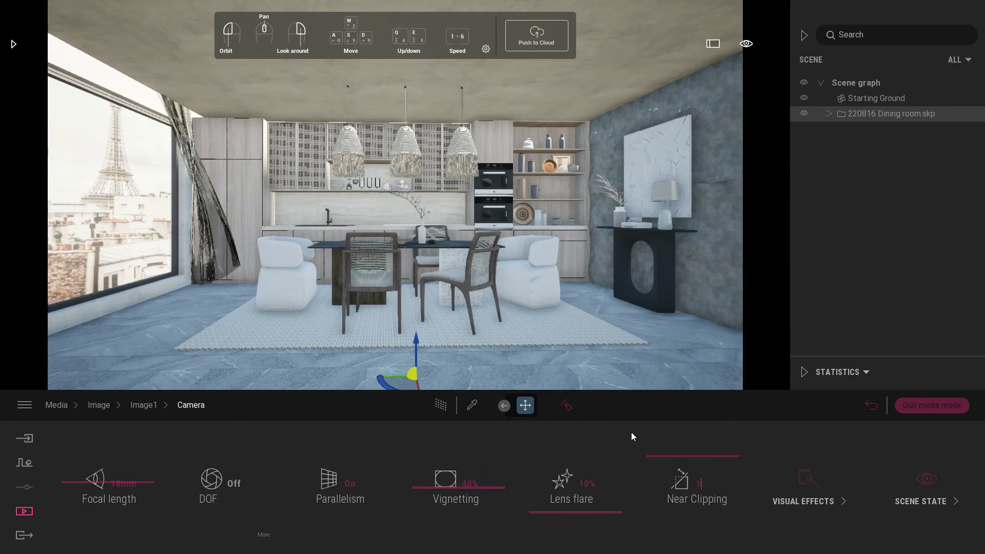
pyautogui.press('Return')
# Set the image camera's focal length to 30 mm.
pyautogui.click(123, 484)
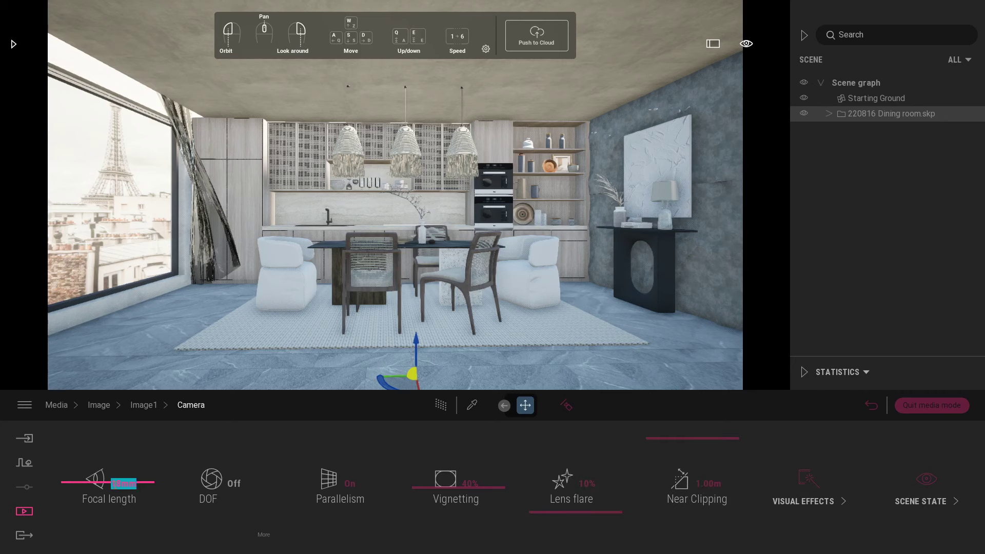
pyautogui.write('30')
pyautogui.press('Return')
pyautogui.write('sss')
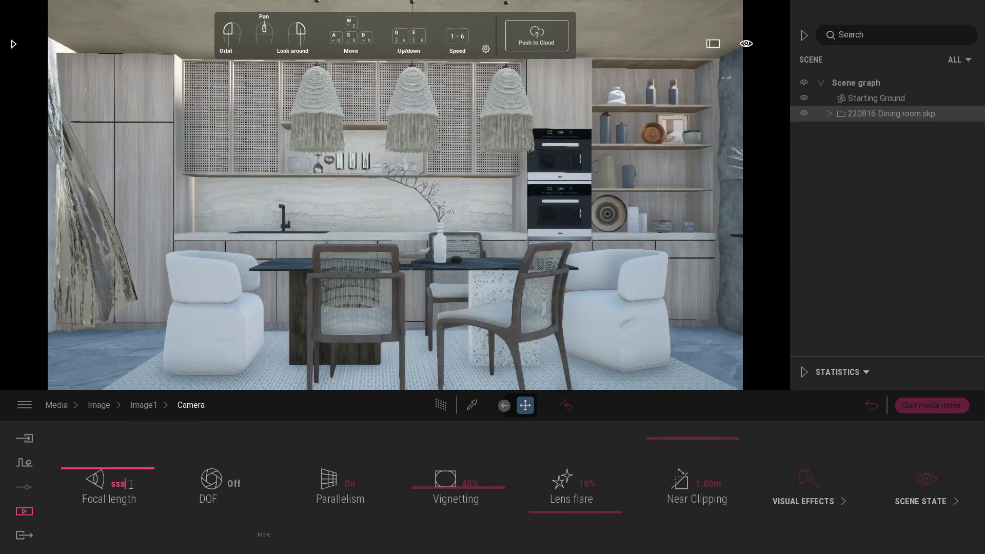
pyautogui.click(152, 446)
# Try a near clipping distance of 5 m from a camera position farther back.
pyautogui.press('s')
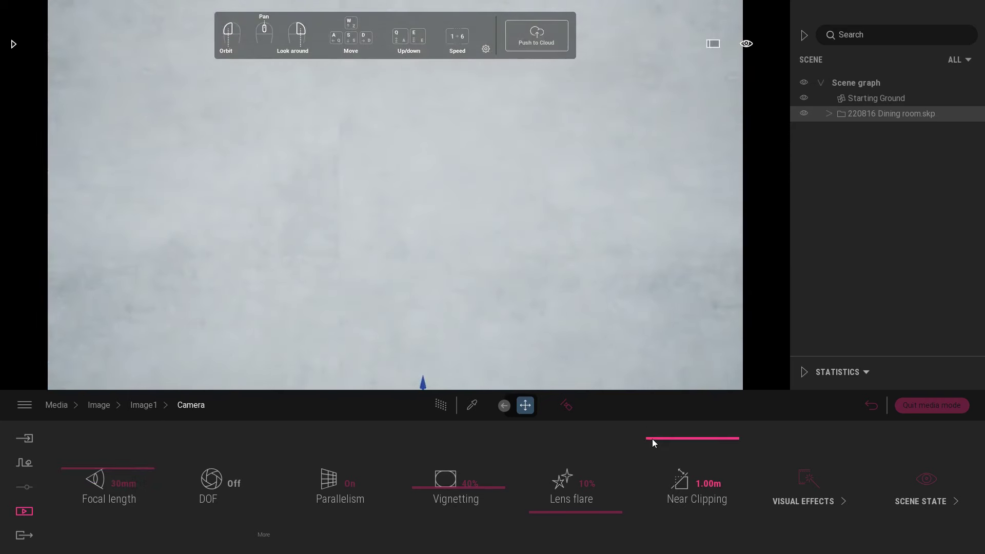
pyautogui.press('w')
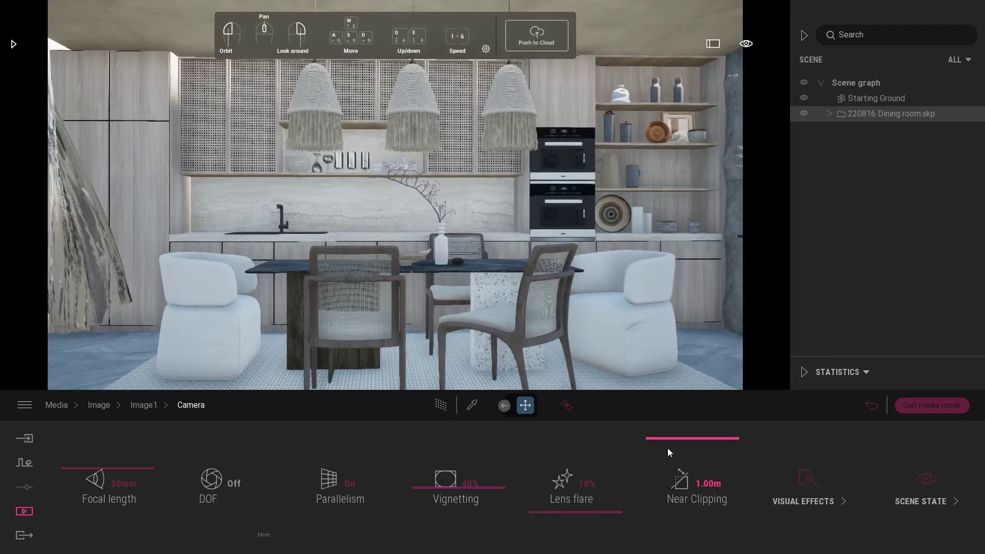
pyautogui.moveTo(686, 451)
pyautogui.mouseDown()
pyautogui.moveTo(682, 488)
pyautogui.moveTo(686, 436)
pyautogui.mouseUp()
pyautogui.click(707, 484)
pyautogui.write('5')
pyautogui.press('Return')
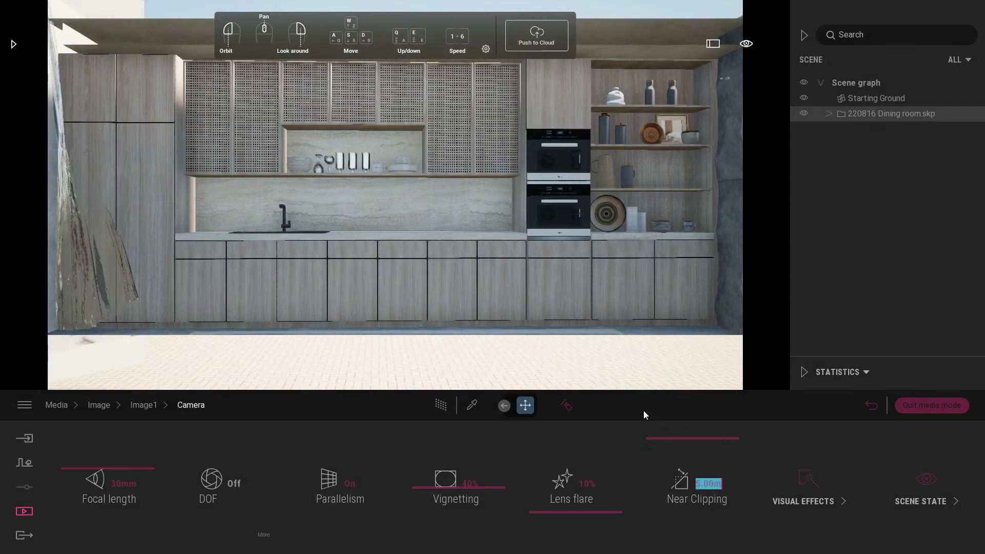
# Set the image camera's near clipping to 2 m.
pyautogui.click(702, 483)
pyautogui.write('2')
pyautogui.press('Return')
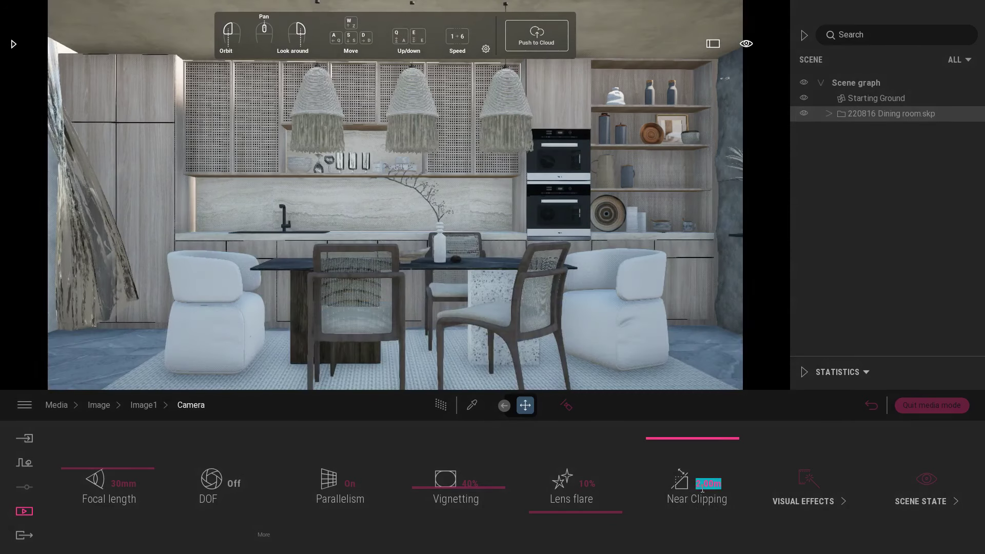
# Reframe the camera to show the whole dining area and console, and update the saved image with this view.
pyautogui.click(242, 468)
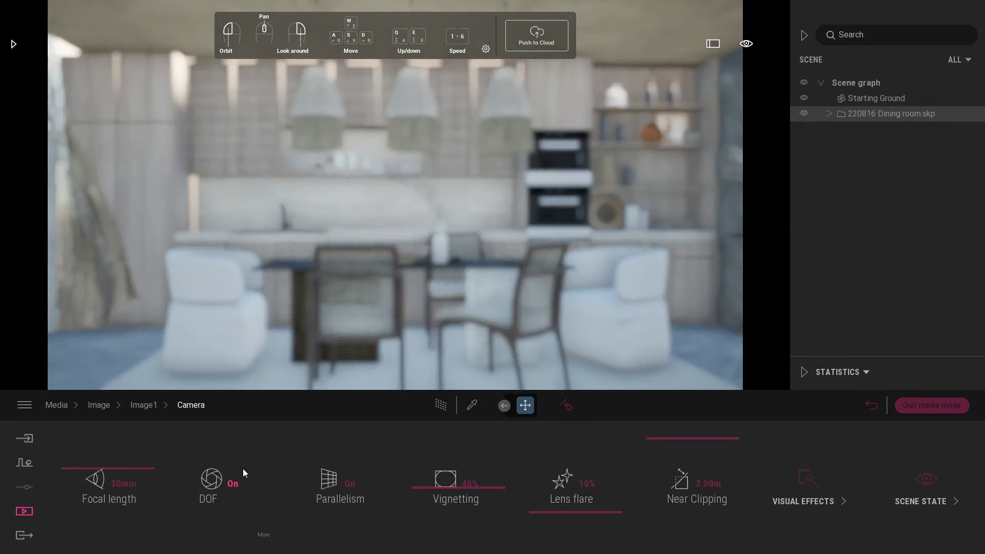
pyautogui.click(242, 469)
pyautogui.scroll(-5, 282, 356)
pyautogui.scroll(-3, 312, 296)
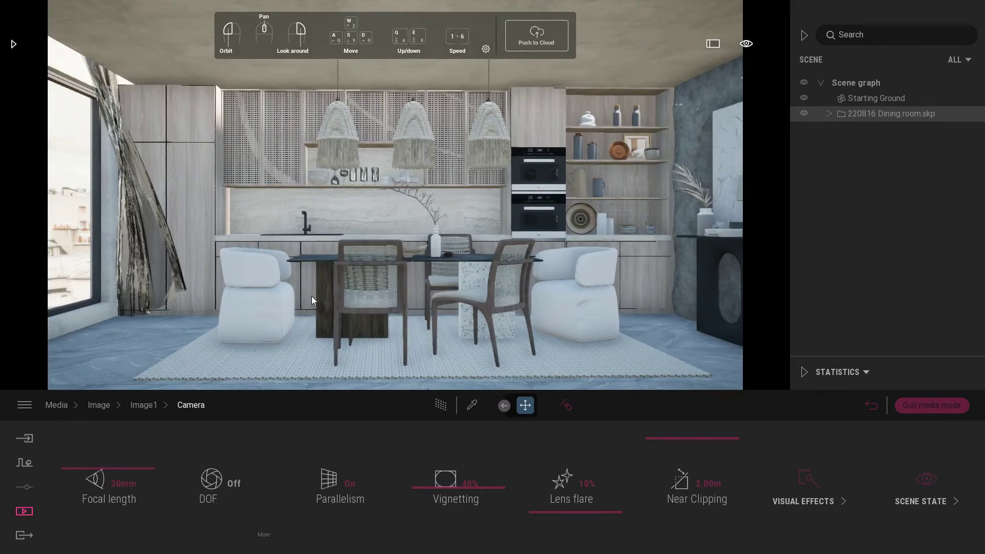
pyautogui.moveTo(312, 296); pyautogui.dragTo(288, 296)
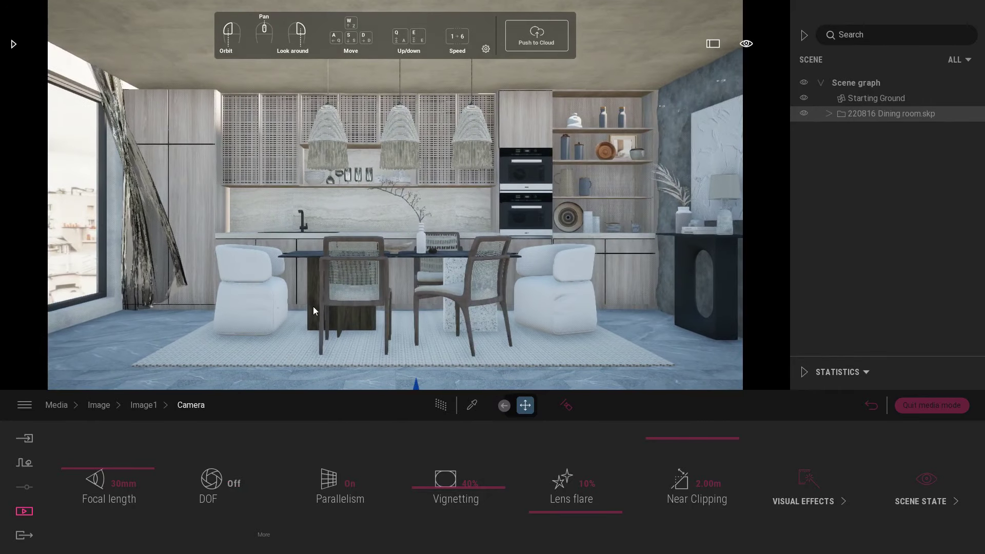
pyautogui.click(143, 404)
pyautogui.click(98, 405)
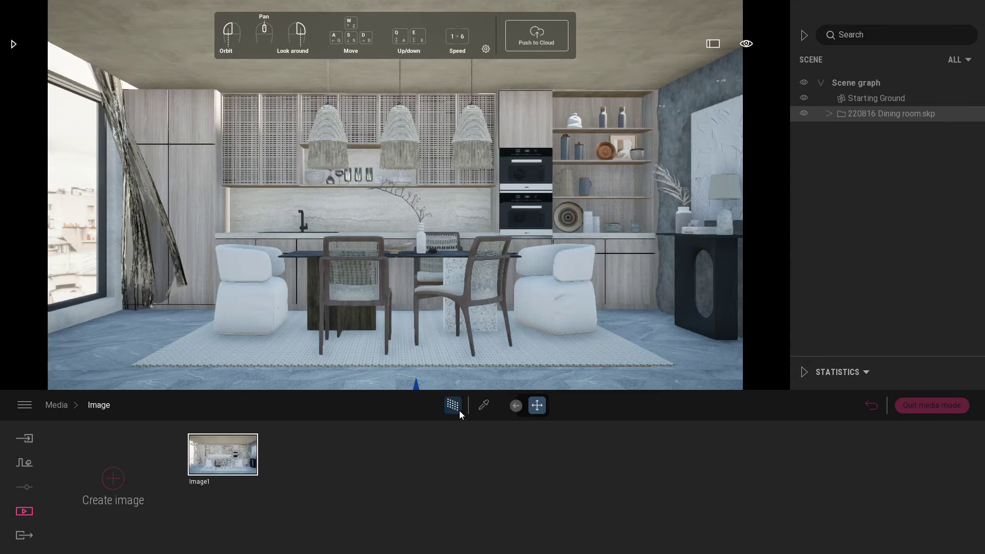
# Enable the Path Tracer for the image and set its samples per pixel to 1000.
pyautogui.click(239, 479)
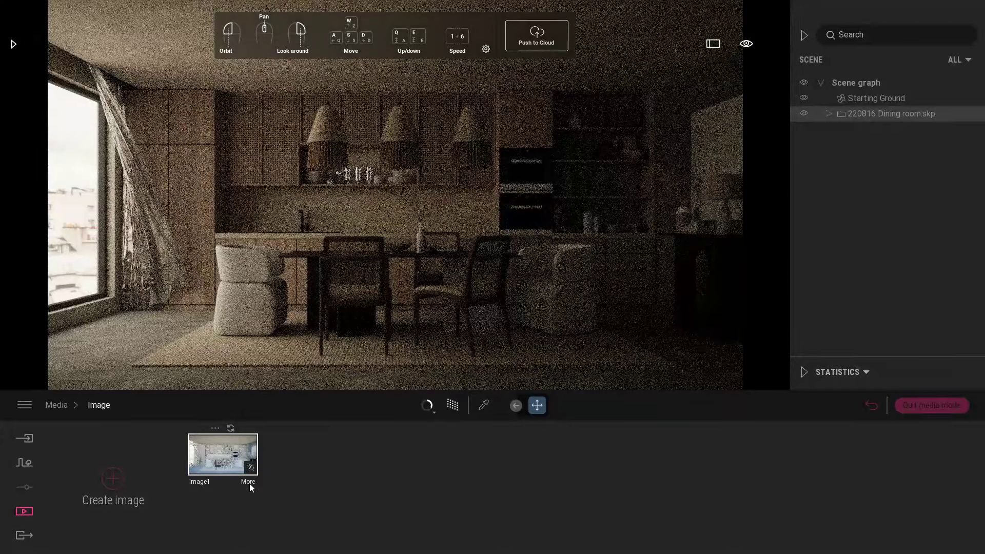
pyautogui.click(248, 483)
pyautogui.click(205, 481)
pyautogui.click(275, 484)
pyautogui.write('1000')
pyautogui.press('Return')
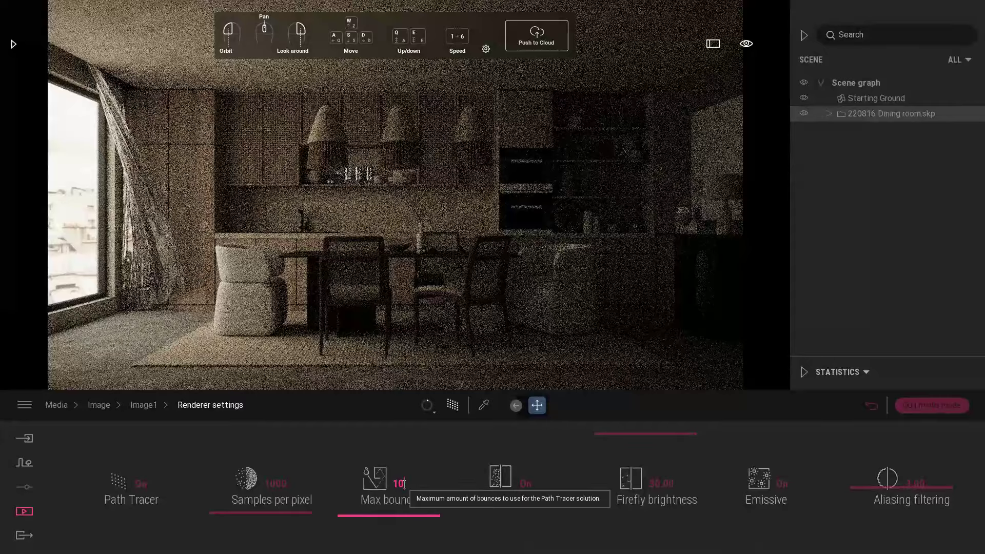
# Set the Path Tracer's max bounces to 12 and aliasing filtering to 2.
pyautogui.click(399, 484)
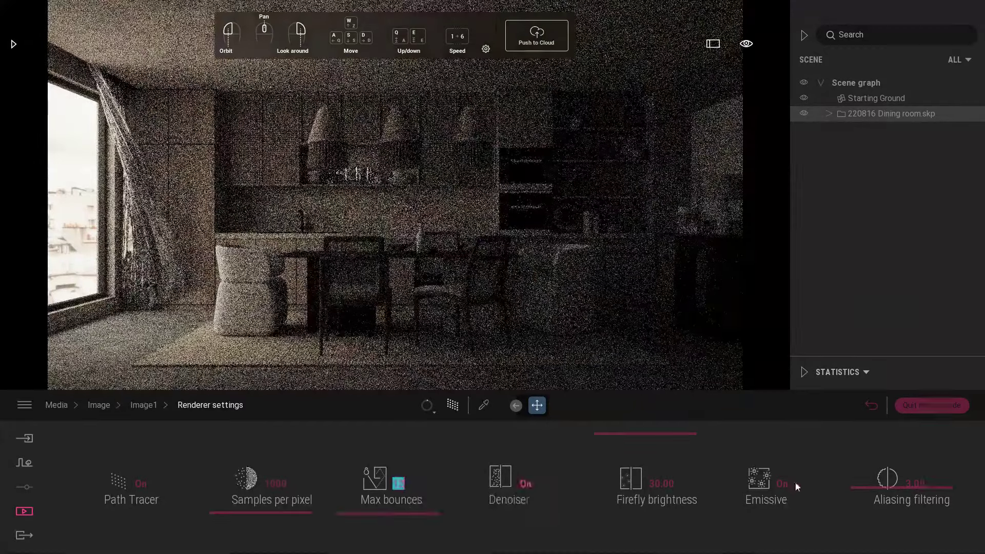
pyautogui.click(915, 484)
pyautogui.write('2')
pyautogui.press('Return')
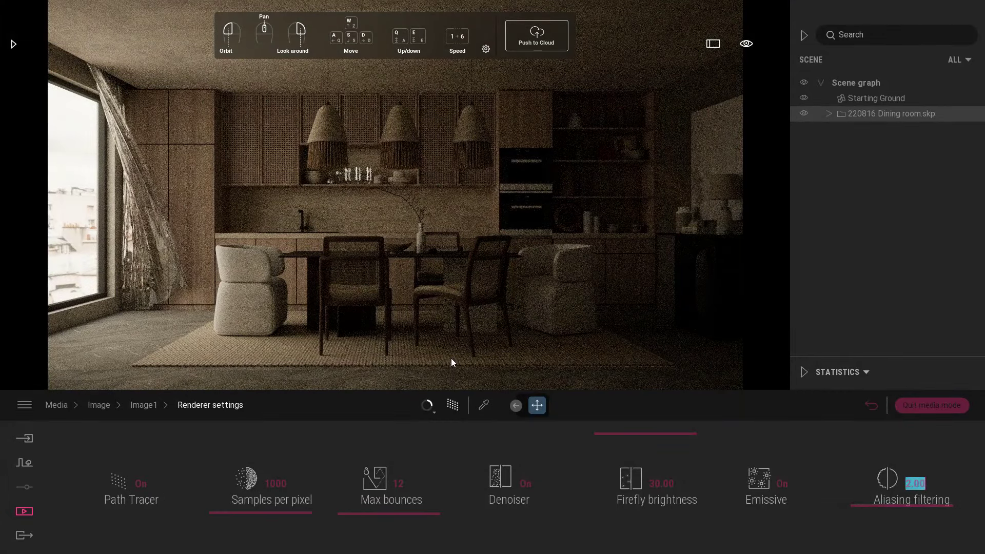
# Leave the image's settings and pick the material of the curtain beside the window.
pyautogui.click(137, 410)
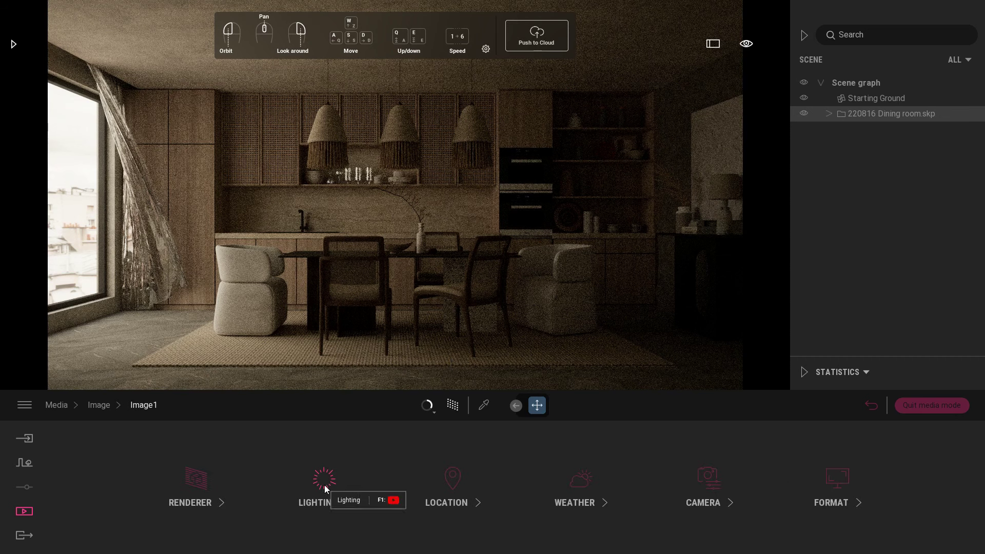
pyautogui.click(106, 406)
pyautogui.click(877, 409)
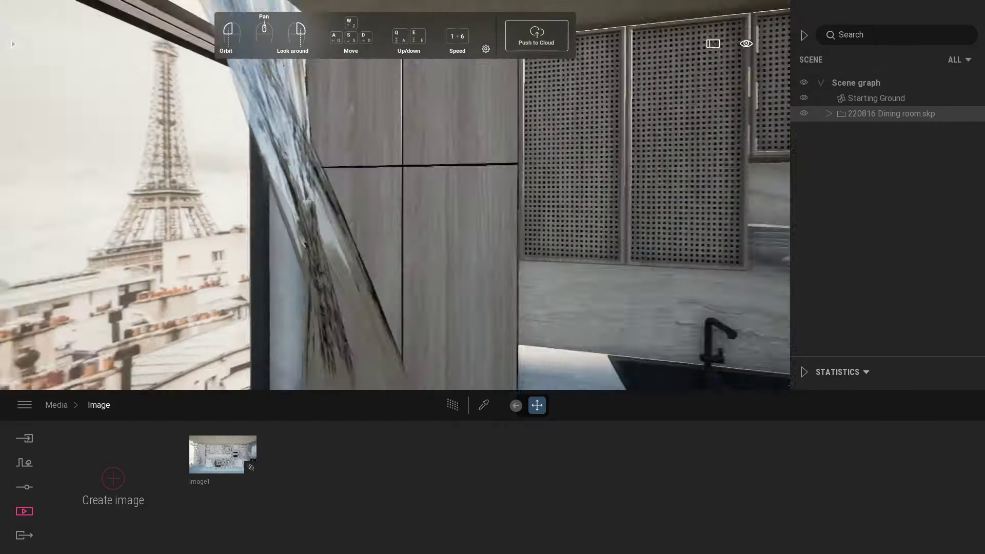
pyautogui.click(484, 404)
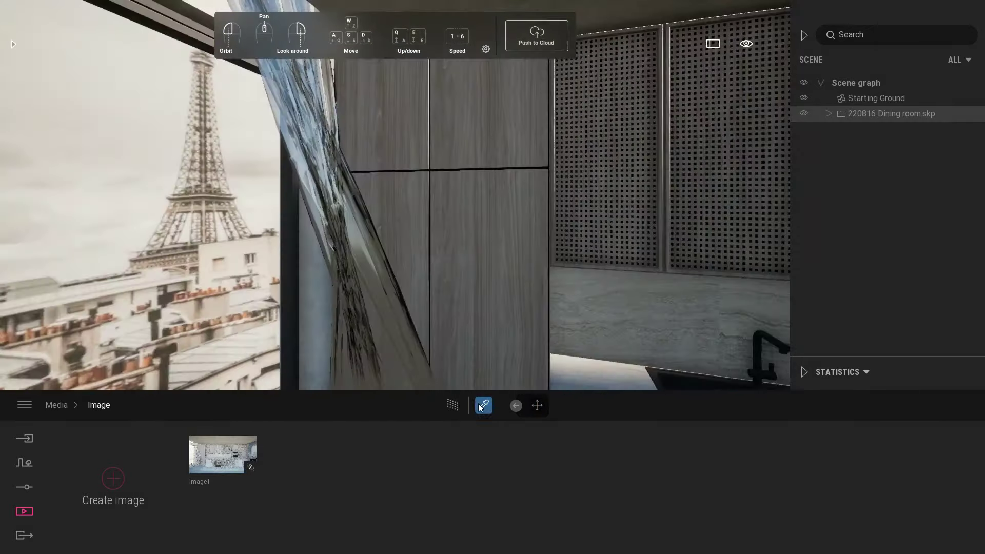
pyautogui.click(399, 324)
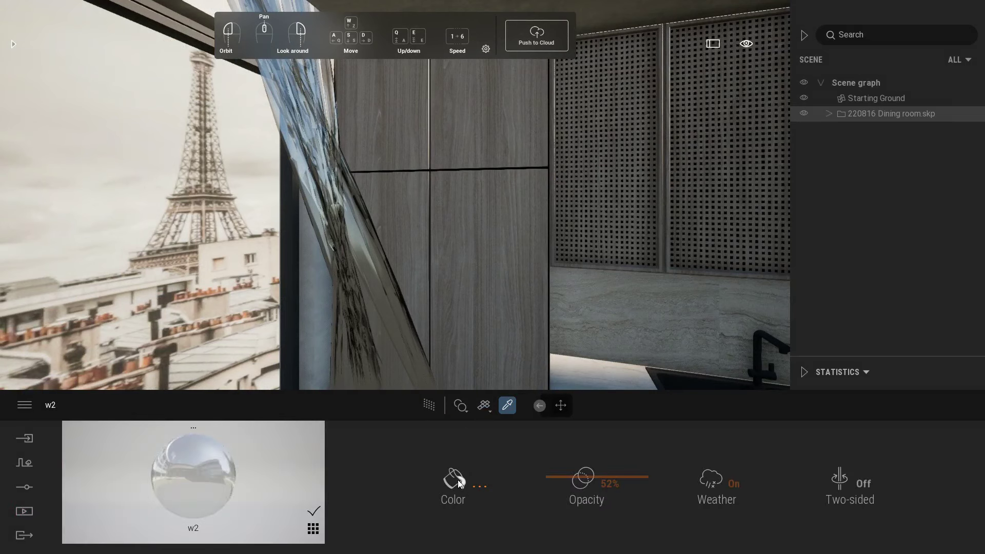
# Try raising the opacity of the curtain's glass material to 74%.
pyautogui.moveTo(555, 478); pyautogui.dragTo(570, 462)
pyautogui.click(441, 488)
pyautogui.click(612, 365)
# Create a new material and load the image "mat curtain" from the Downloads folder as its color texture.
pyautogui.click(313, 528)
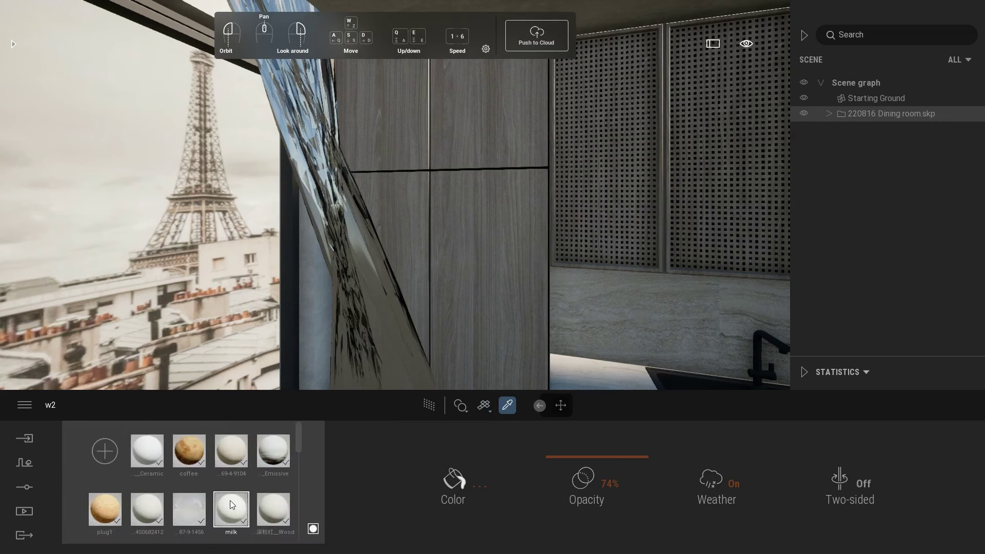
pyautogui.click(105, 451)
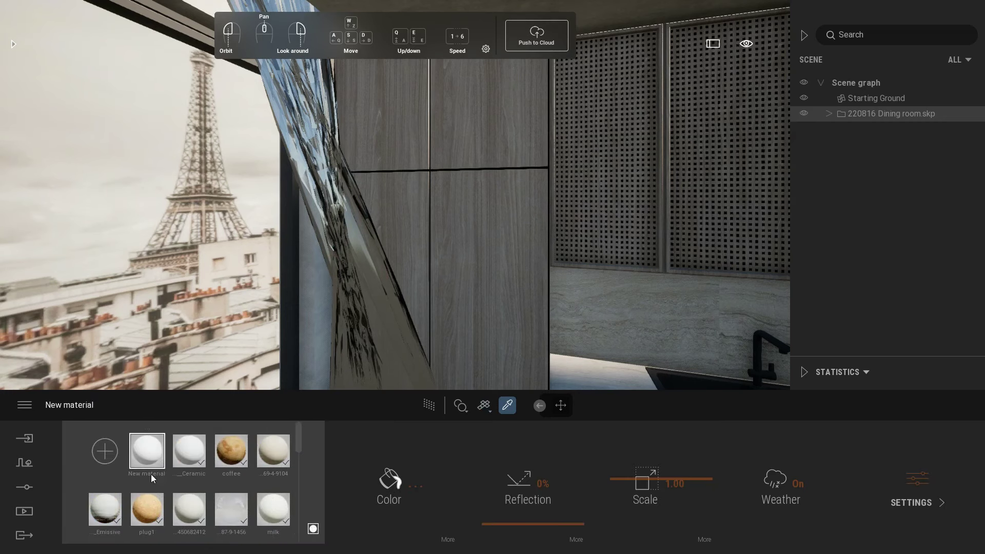
pyautogui.click(447, 540)
pyautogui.rightClick(428, 487)
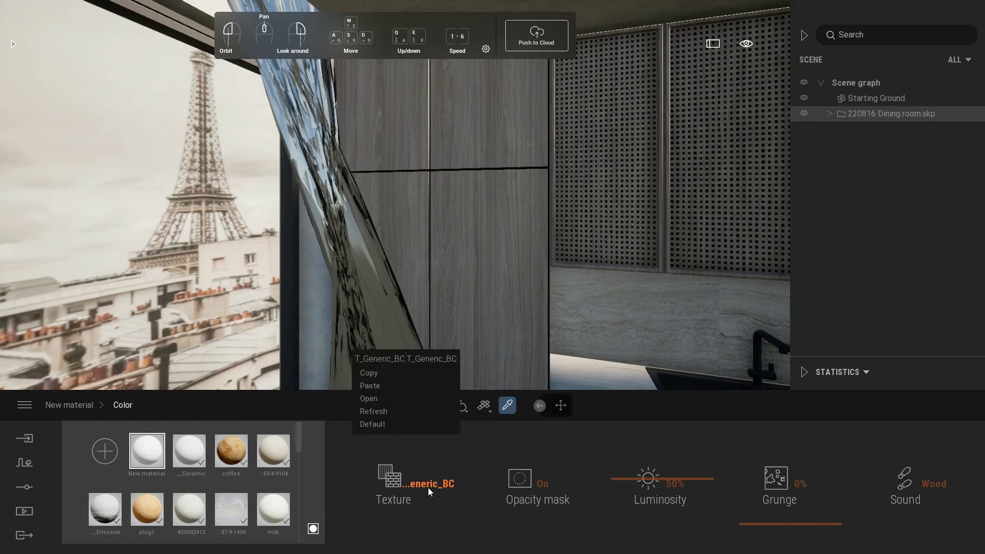
pyautogui.click(369, 399)
pyautogui.click(48, 108)
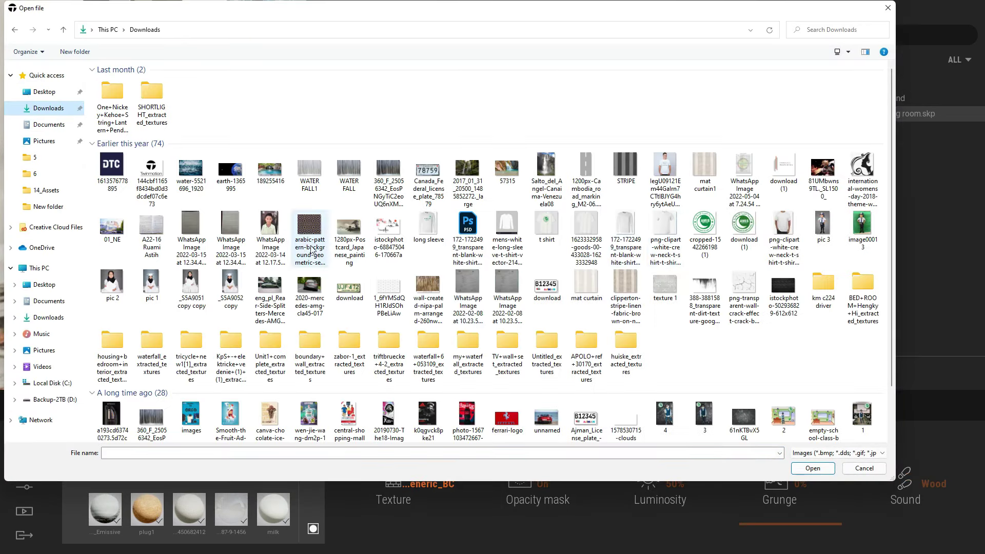
pyautogui.doubleClick(586, 282)
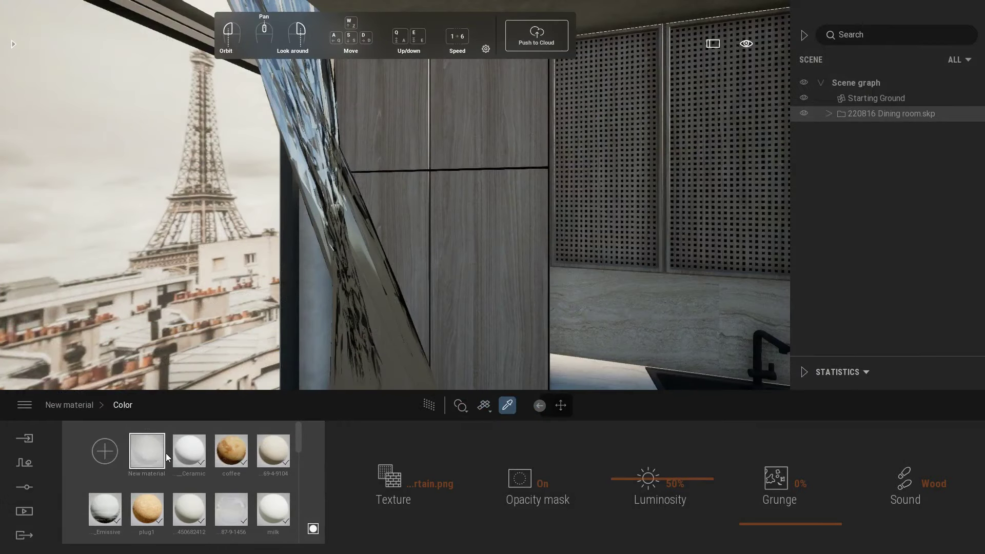
# Apply the new material to the curtain beside the tall cabinets.
pyautogui.moveTo(144, 454); pyautogui.dragTo(390, 324)
pyautogui.moveTo(390, 325); pyautogui.dragTo(485, 264, button='right')
pyautogui.click(508, 405)
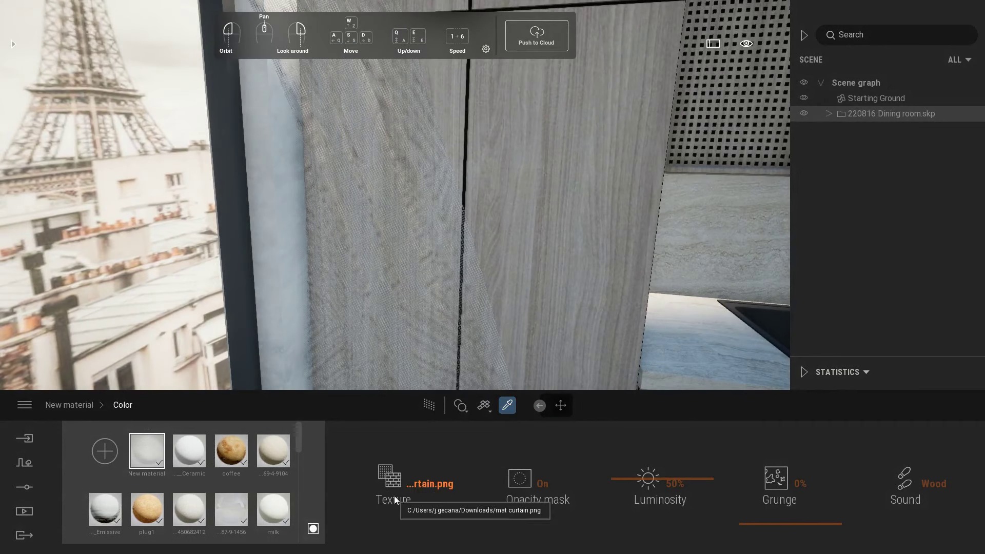
# Set the curtain material's texture scale to 0.10.
pyautogui.click(52, 405)
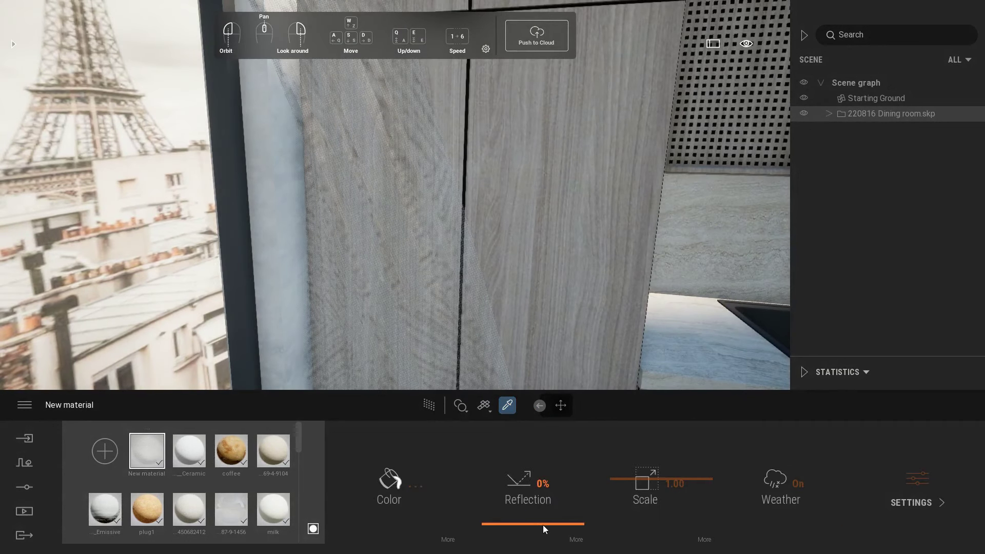
pyautogui.click(668, 484)
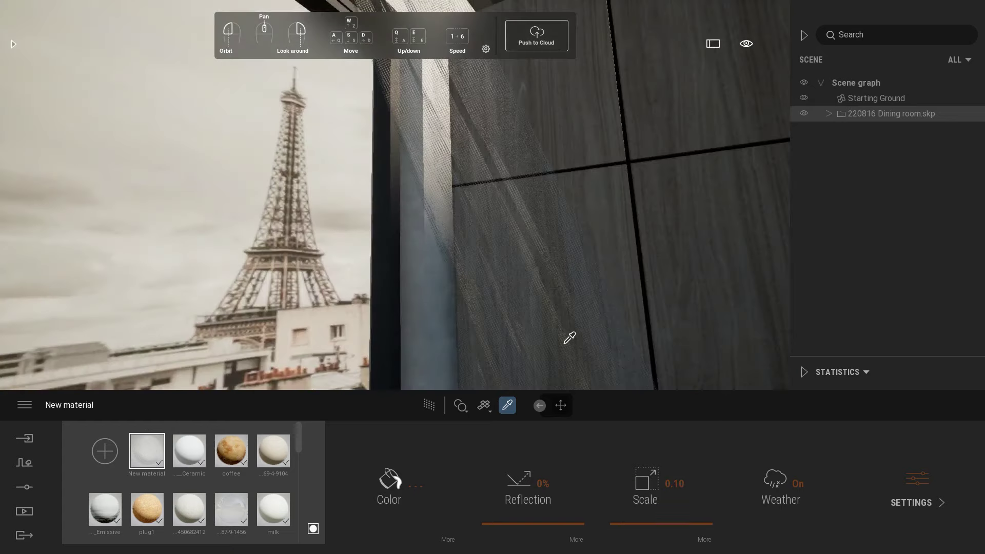
pyautogui.scroll(-3, 564, 343)
pyautogui.moveTo(564, 343); pyautogui.dragTo(562, 347, button='right')
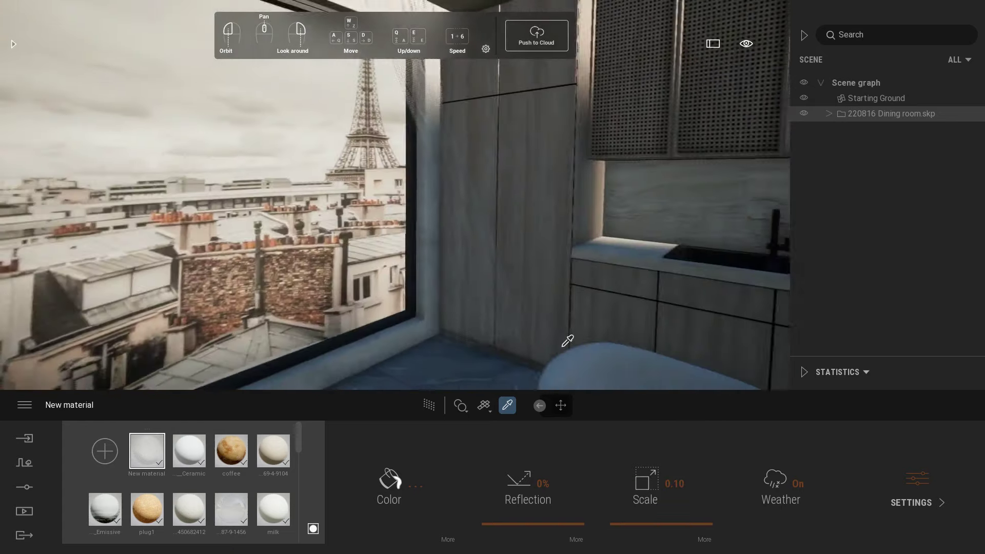
pyautogui.scroll(4, 534, 326)
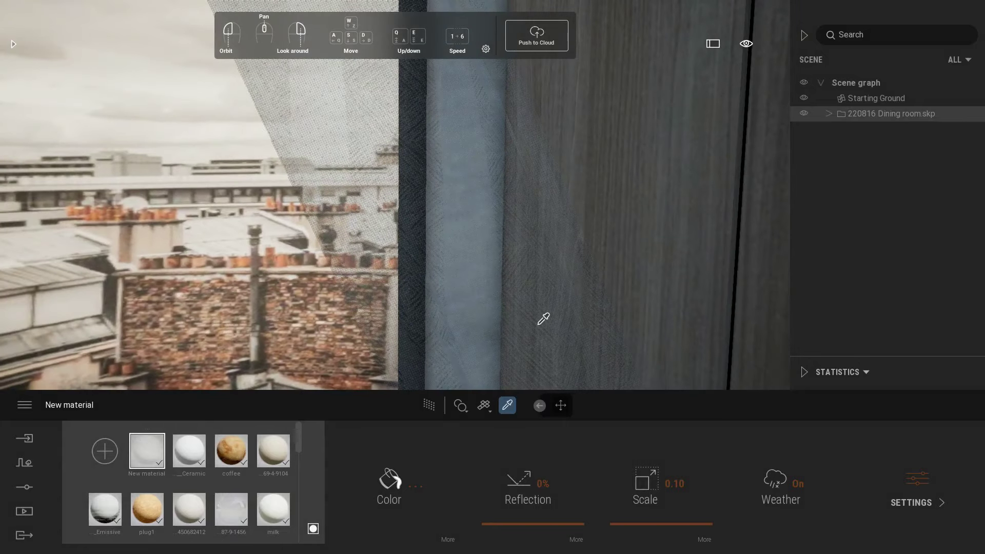
# Replace the curtain material's color texture with the image "mat curtain1" from the Downloads folder.
pyautogui.click(447, 539)
pyautogui.click(429, 487)
pyautogui.click(344, 395)
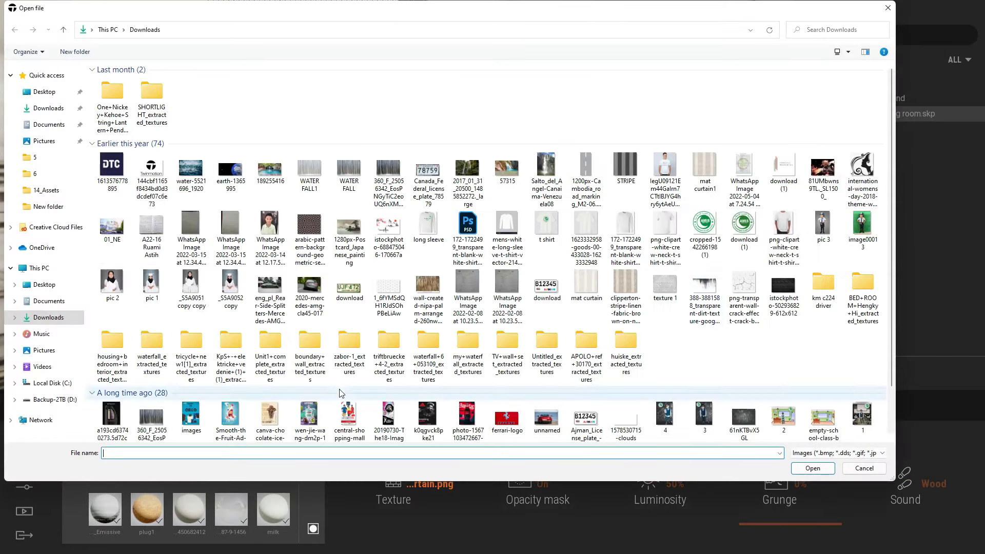
pyautogui.doubleClick(707, 165)
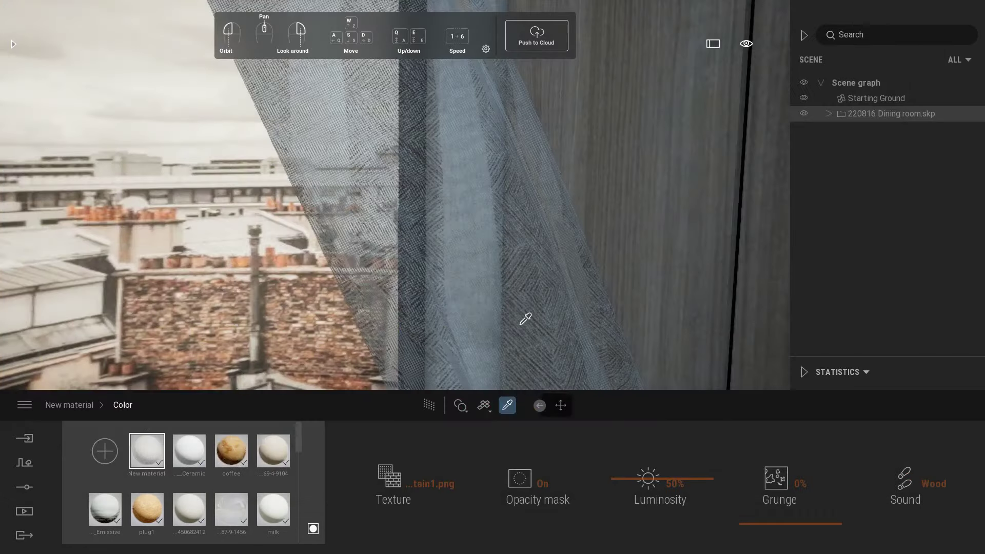
pyautogui.scroll(-5, 519, 259)
pyautogui.moveTo(519, 258); pyautogui.dragTo(569, 215, button='right')
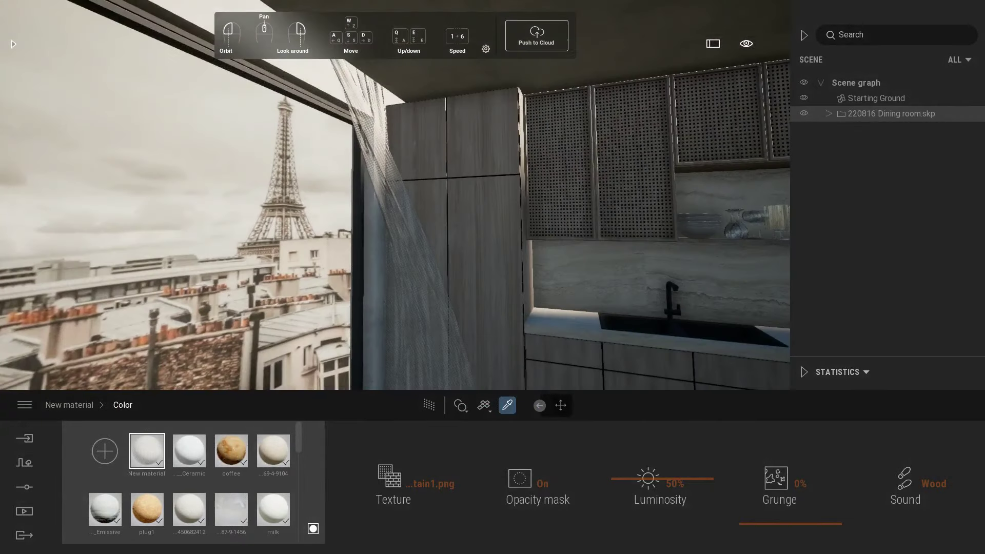
# Set the curtain material's texture scale to 0.01.
pyautogui.click(88, 405)
pyautogui.click(673, 484)
pyautogui.write('.0')
# Pick the dark marble of the dining tabletop and set its reflection to 60%.
pyautogui.scroll(-5, 534, 283)
pyautogui.moveTo(534, 283); pyautogui.dragTo(682, 302, button='right')
pyautogui.moveTo(534, 283); pyautogui.dragTo(536, 249, button='middle')
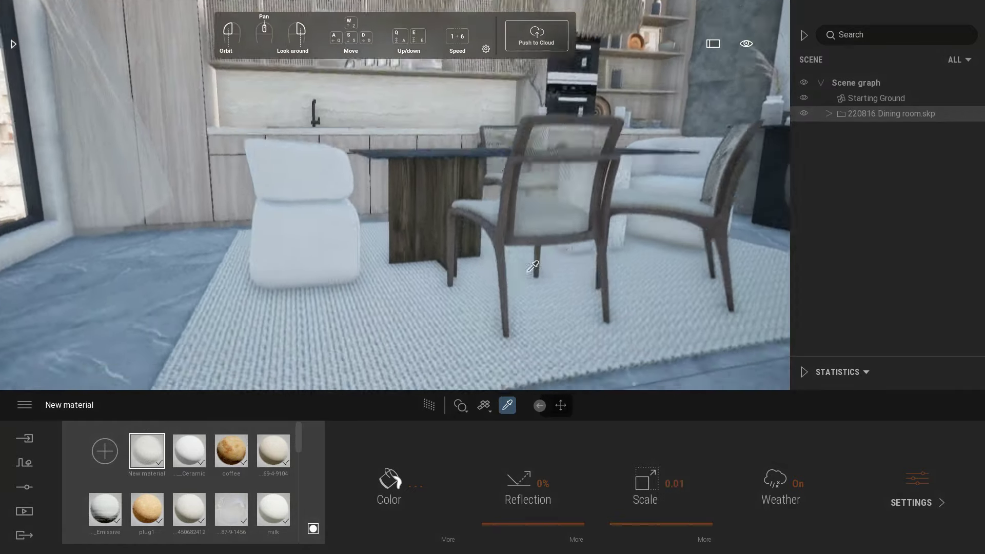
pyautogui.scroll(5, 536, 248)
pyautogui.moveTo(518, 206); pyautogui.dragTo(590, 267, button='middle')
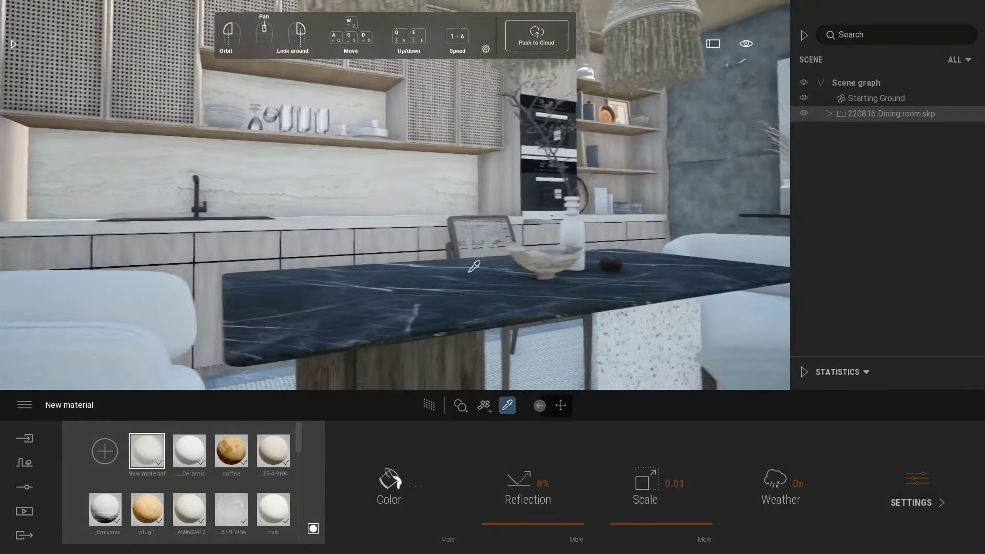
pyautogui.click(451, 298)
pyautogui.moveTo(518, 524); pyautogui.dragTo(522, 484)
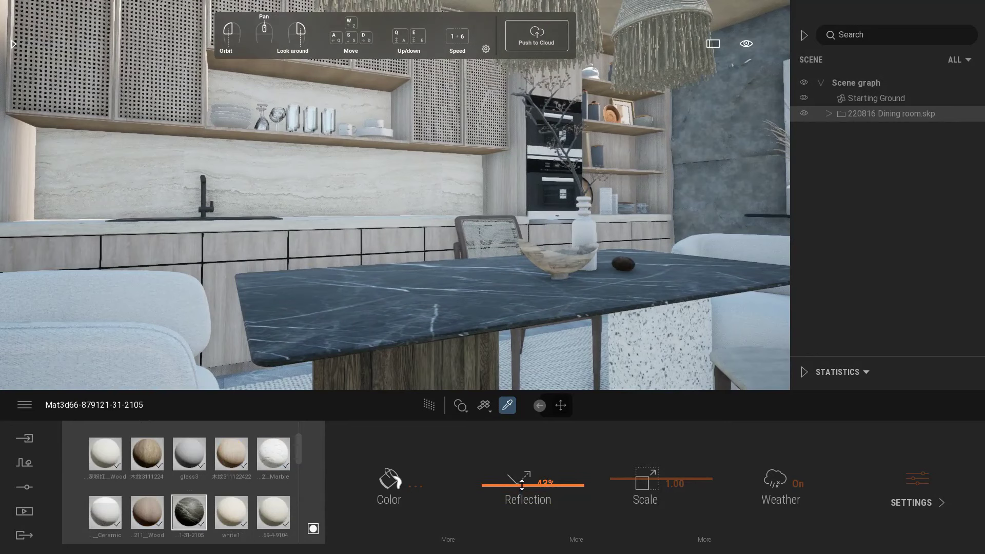
pyautogui.click(544, 484)
pyautogui.write('60')
pyautogui.press('Return')
# Pick the wood material of the dining chair frame and set its reflection to 60%.
pyautogui.moveTo(544, 256); pyautogui.dragTo(570, 349, button='right')
pyautogui.click(701, 333)
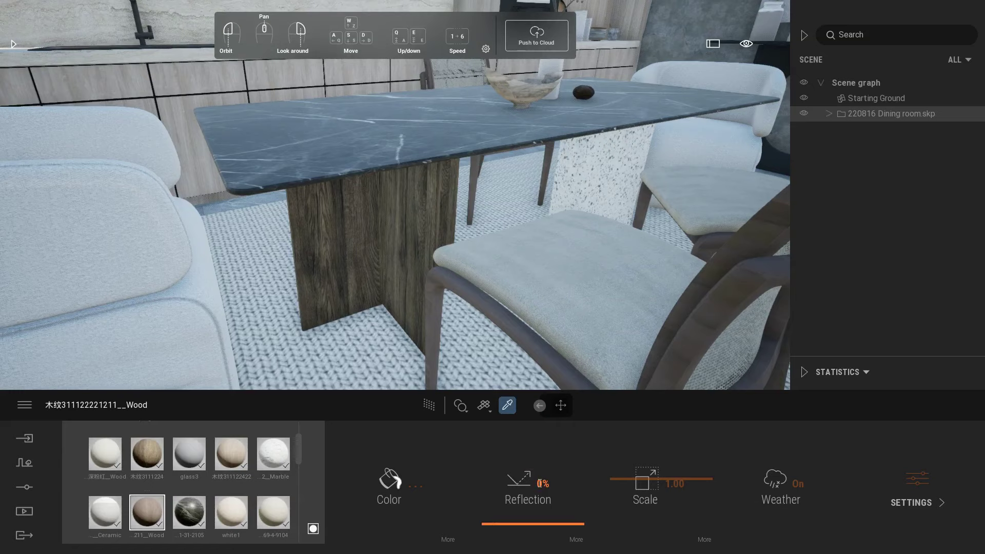
pyautogui.press('Return')
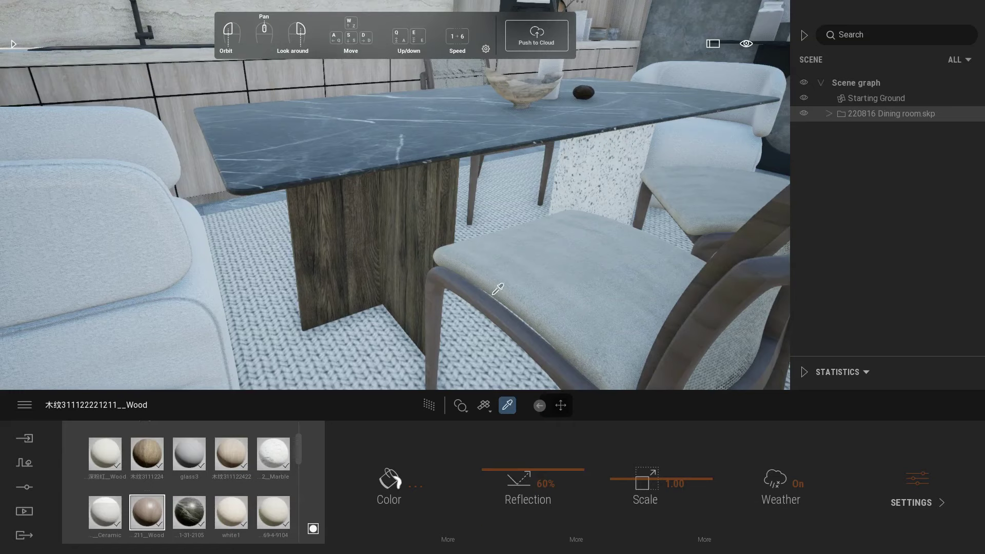
# Pick the black plastic material of the oval console table by the wall and raise its reflection.
pyautogui.moveTo(495, 290); pyautogui.dragTo(359, 291, button='right')
pyautogui.press('s')
pyautogui.press('q')
pyautogui.moveTo(495, 290); pyautogui.dragTo(425, 274, button='right')
pyautogui.press('e')
pyautogui.press('w')
pyautogui.press('w')
pyautogui.click(308, 226)
pyautogui.moveTo(308, 226); pyautogui.dragTo(299, 226, button='right')
pyautogui.click(306, 258)
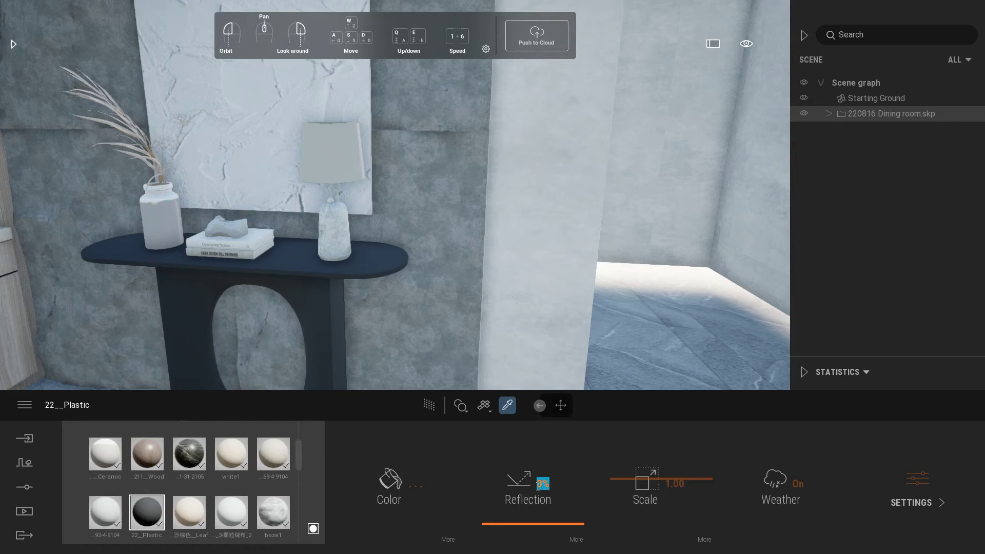
pyautogui.press('Return')
# Set the reflection of the table lamp base on the console to 60%.
pyautogui.click(338, 231)
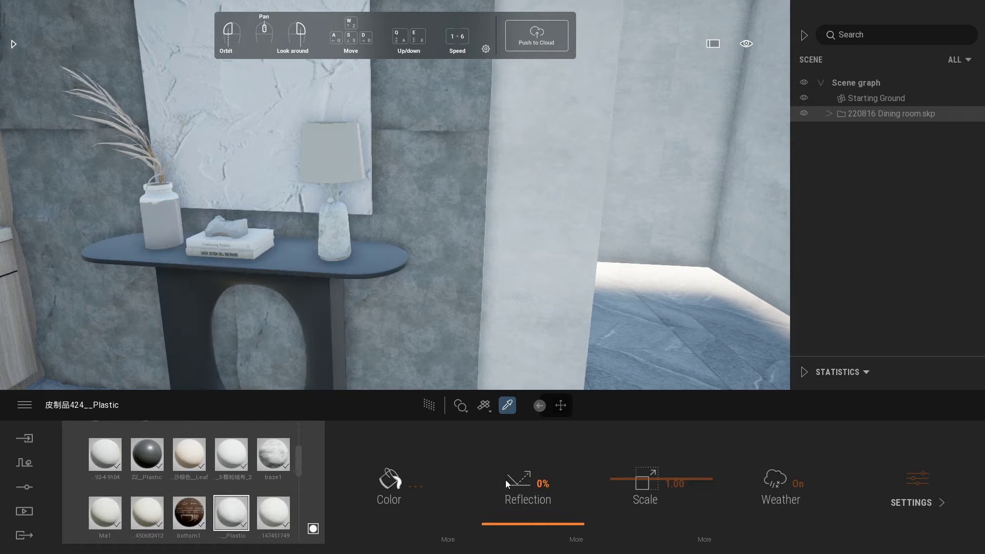
pyautogui.write('60')
pyautogui.press('Return')
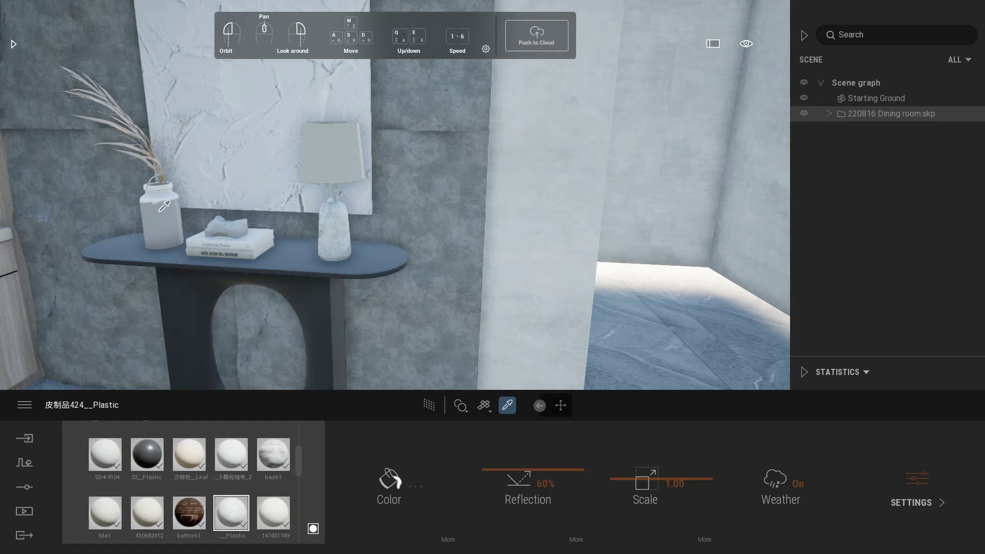
# Set the reflection of the small sculpture on top of the console's books to 50%.
pyautogui.scroll(10, 255, 199)
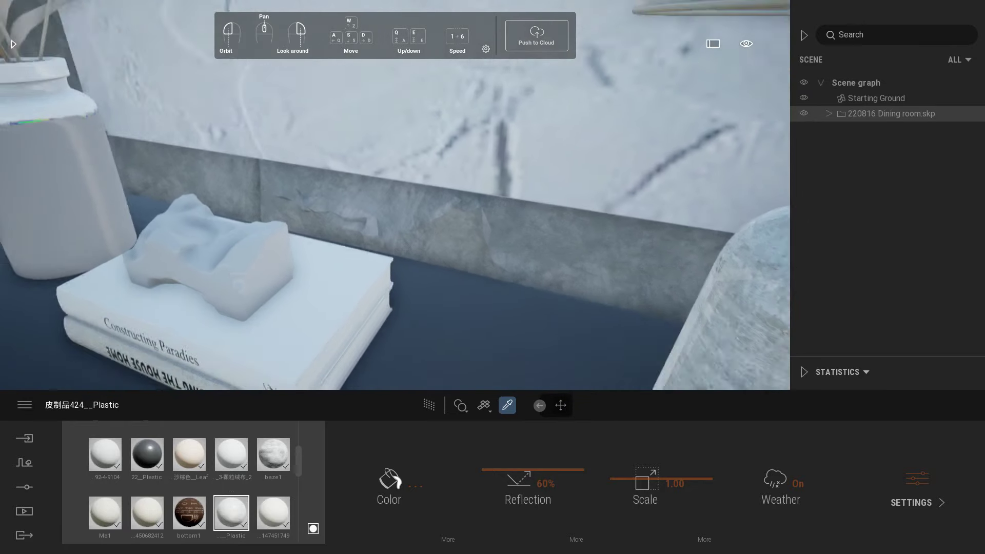
pyautogui.click(253, 227)
pyautogui.write('50')
pyautogui.press('Return')
# Set the reflection of the white ceramic vase on the console to 60%.
pyautogui.moveTo(359, 195); pyautogui.dragTo(225, 146, button='right')
pyautogui.click(224, 145)
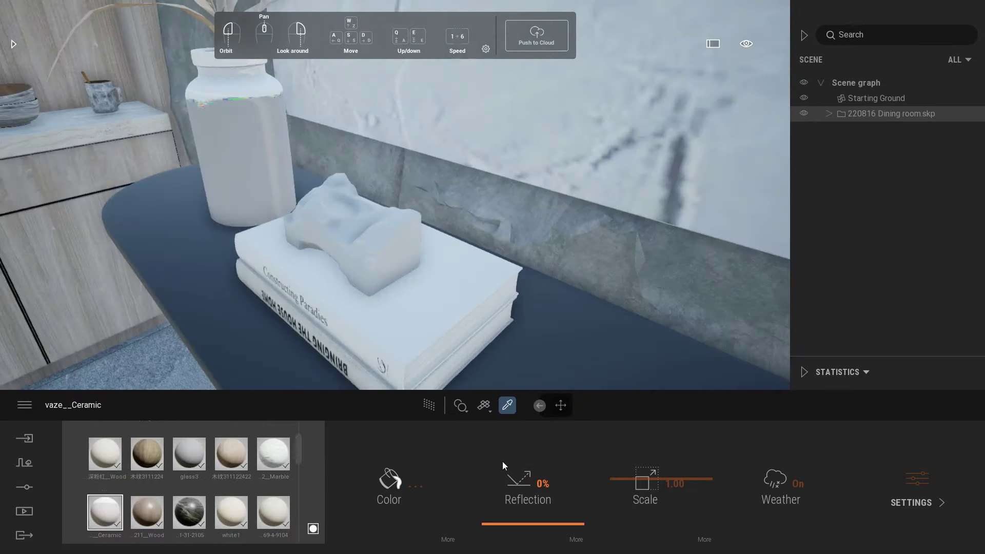
pyautogui.write('60')
pyautogui.press('Return')
# Set the dried leaves' reflection to 46% and raise the reflection of the ribbed white cylinders on the shelf counter.
pyautogui.moveTo(469, 381); pyautogui.dragTo(323, 163, button='right')
pyautogui.click(338, 149)
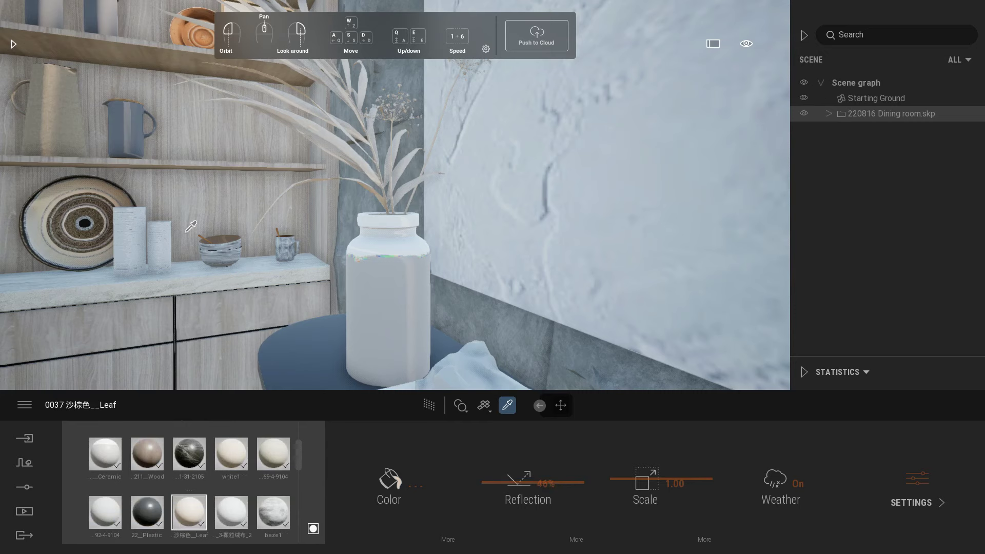
pyautogui.click(168, 242)
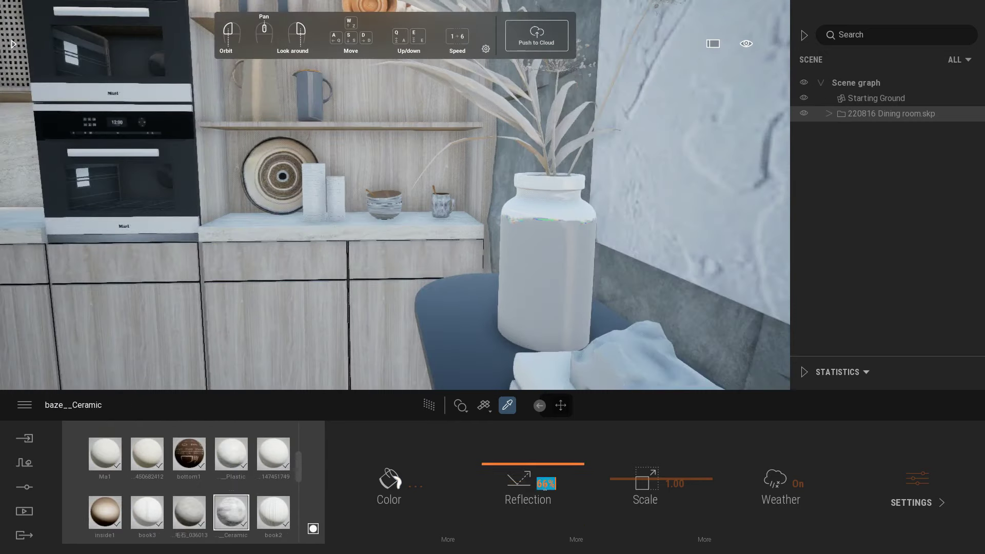
# Pick the lower oven's glass material, set its opacity to 0% and turn on its two-sided option.
pyautogui.click(177, 191)
pyautogui.moveTo(200, 337); pyautogui.dragTo(215, 227, button='right')
pyautogui.press('w')
pyautogui.press('a')
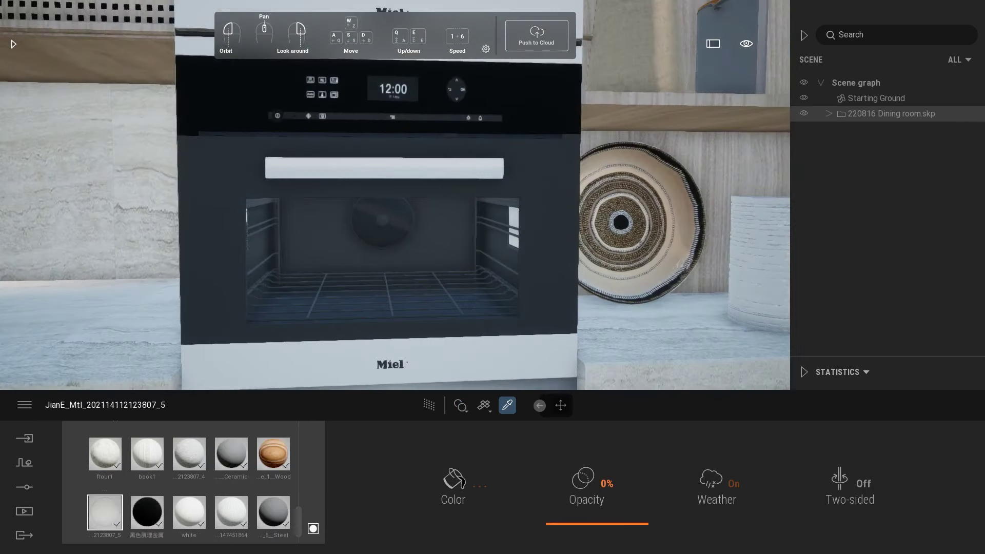
pyautogui.moveTo(562, 525)
pyautogui.mouseDown()
pyautogui.moveTo(568, 465)
pyautogui.moveTo(565, 529)
pyautogui.mouseUp()
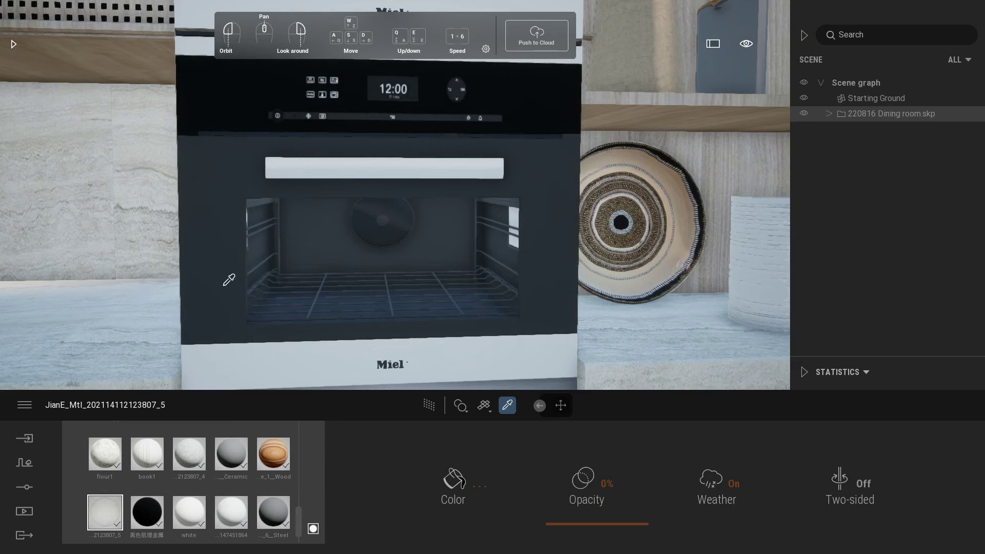
pyautogui.scroll(-3, 618, 307)
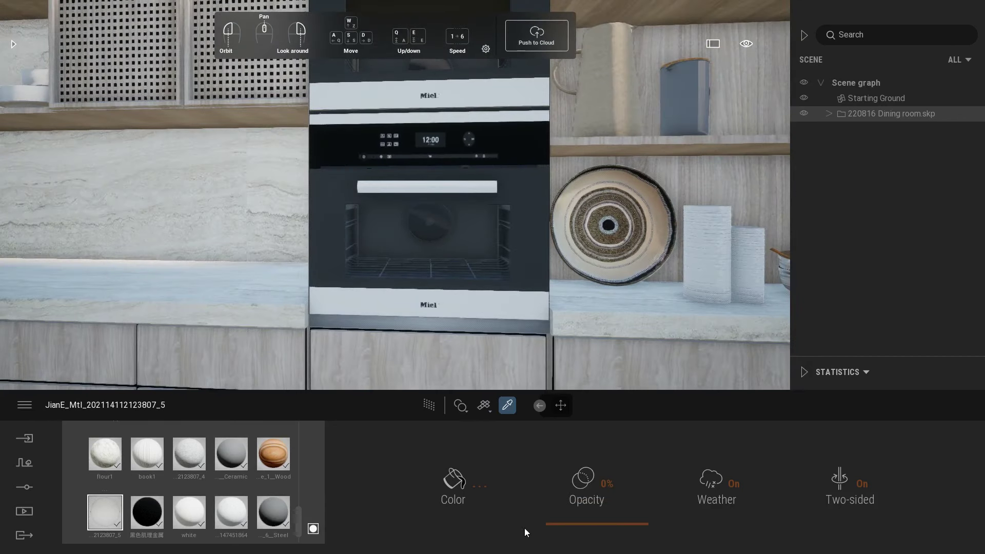
# Pick the light wood material of the kitchen cabinets and set its reflection to 56%.
pyautogui.scroll(-5, 514, 283)
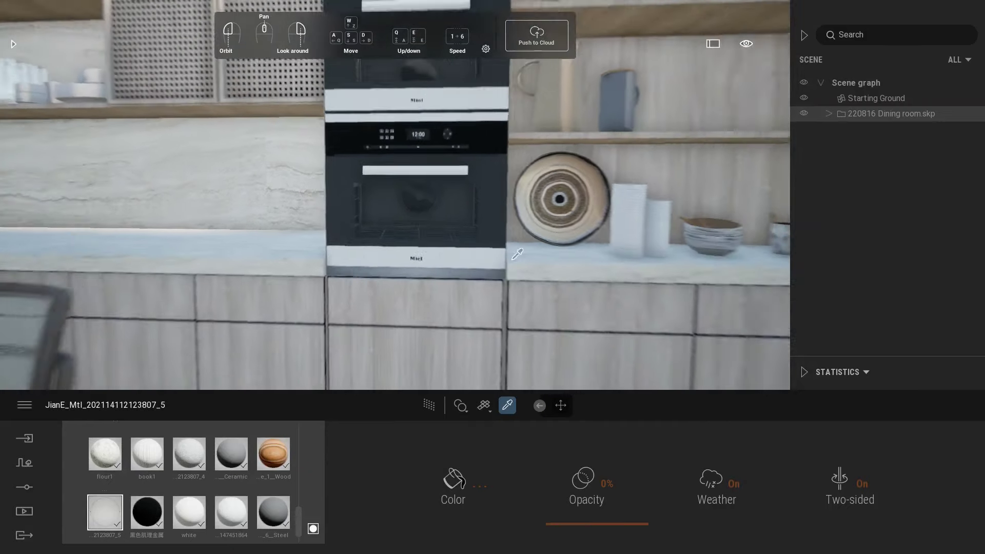
pyautogui.click(432, 124)
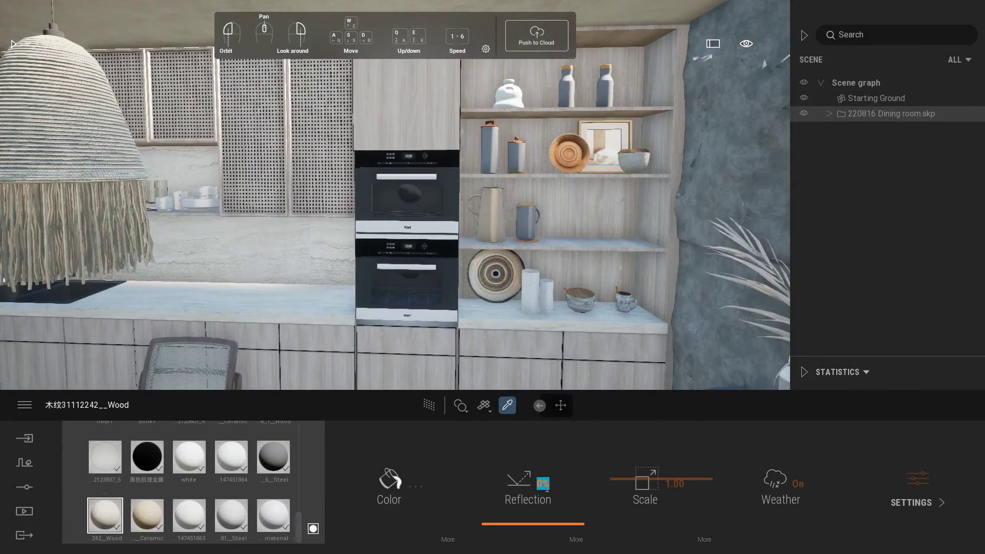
pyautogui.write('100')
pyautogui.press('Return')
pyautogui.moveTo(513, 267); pyautogui.dragTo(422, 205, button='right')
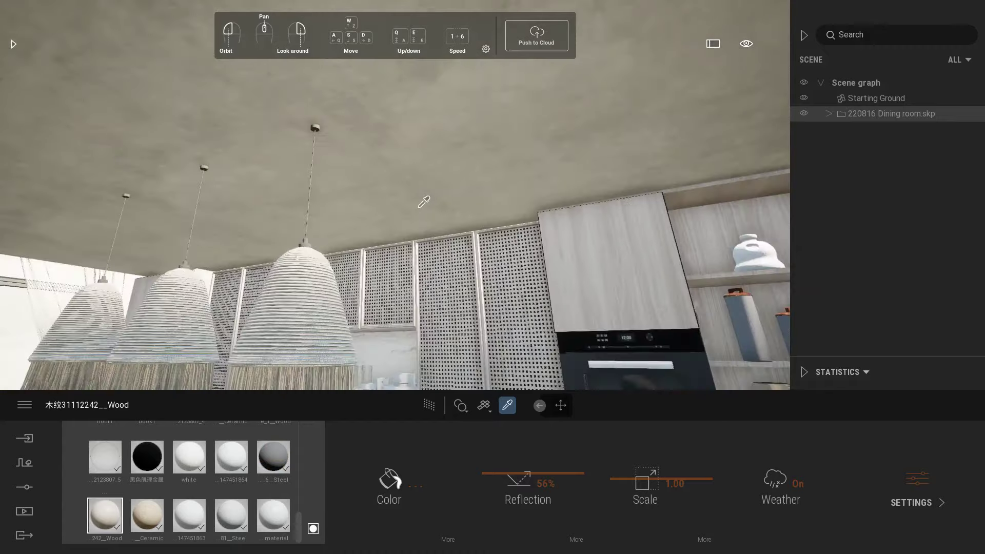
# Set the ceiling material's reflection to 45% and the woven pendant shades' reflection to 40%.
pyautogui.click(421, 205)
pyautogui.press('Return')
pyautogui.moveTo(564, 210); pyautogui.dragTo(539, 277, button='right')
pyautogui.press('w')
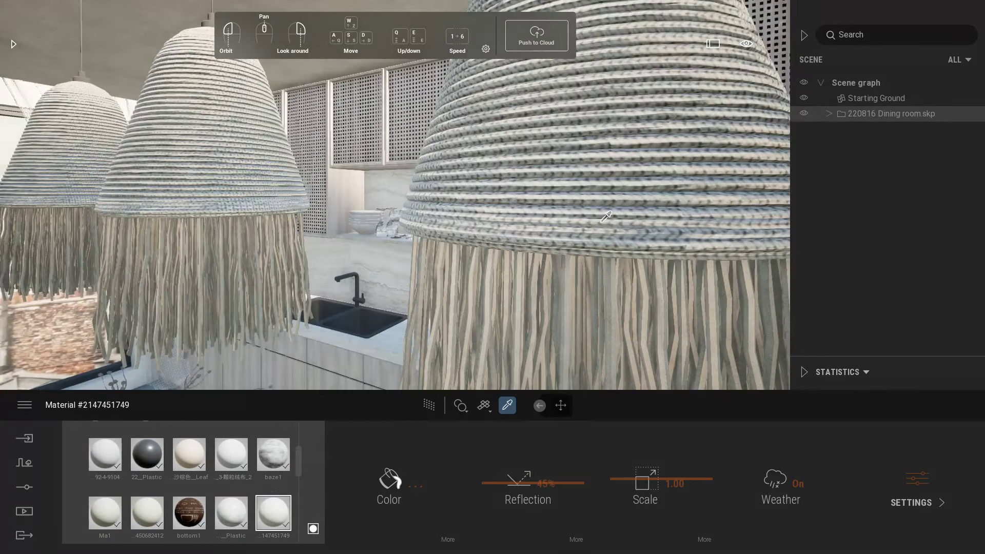
pyautogui.click(538, 277)
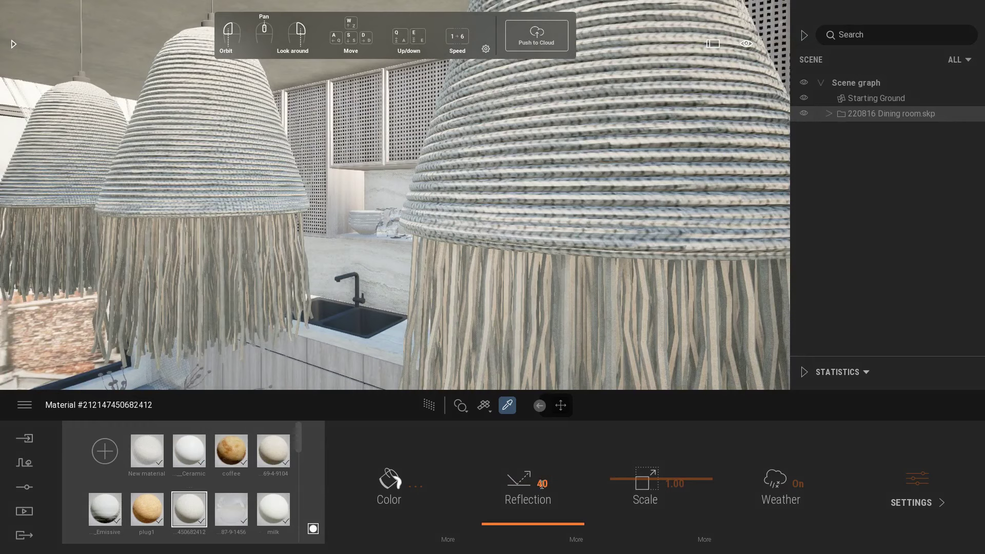
pyautogui.press('Return')
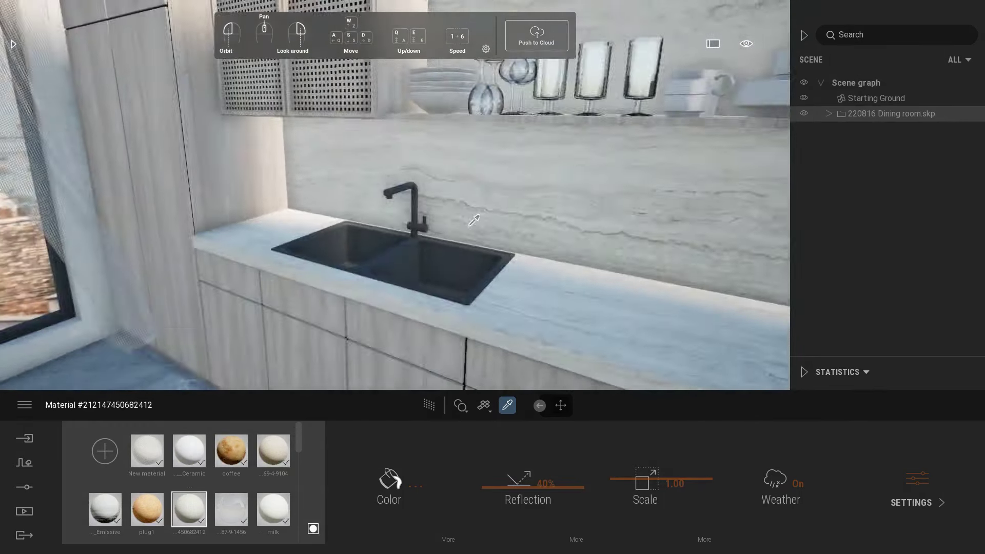
# Sample the drinking glasses' material on the shelf and set the stacked bowls' reflection to 80%.
pyautogui.click(608, 187)
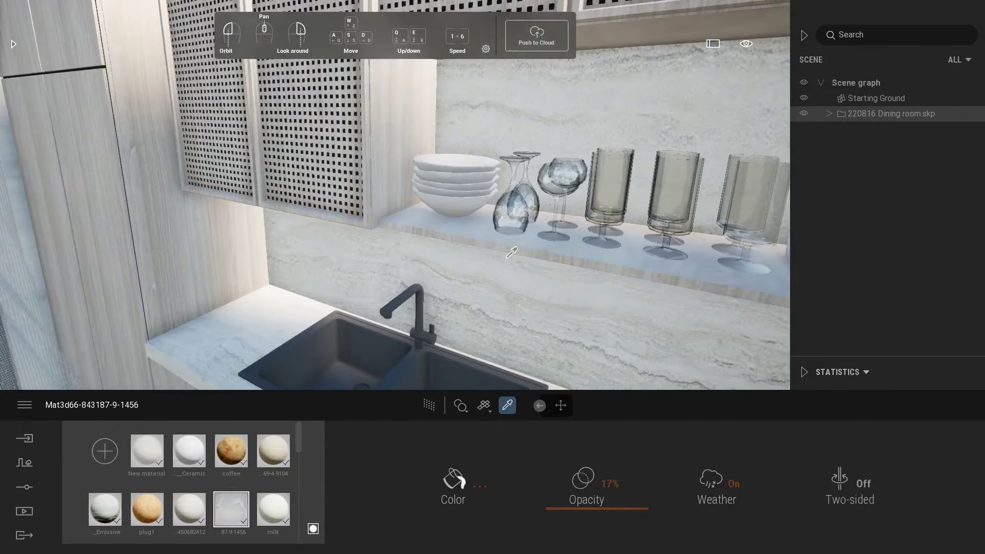
pyautogui.click(469, 202)
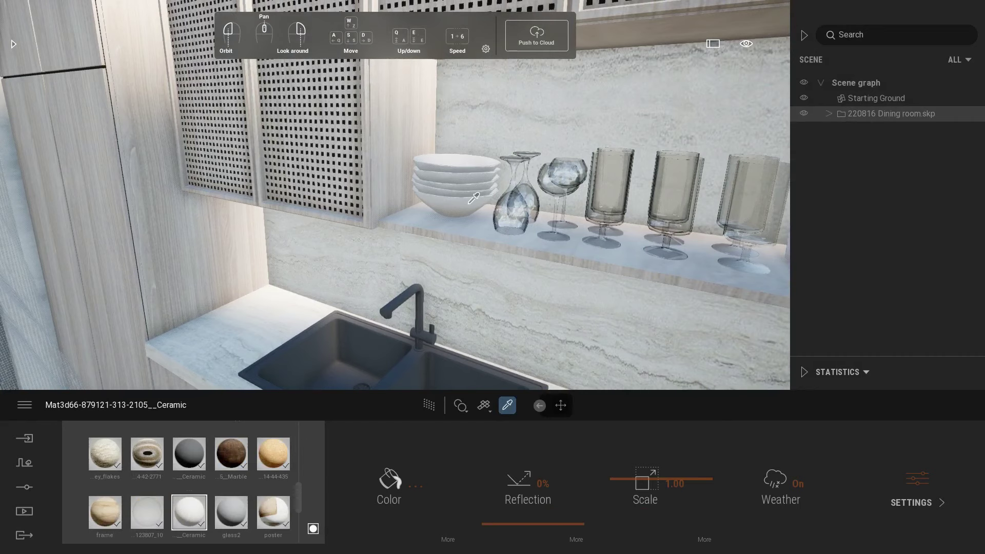
pyautogui.click(542, 485)
pyautogui.write('80')
pyautogui.press('Return')
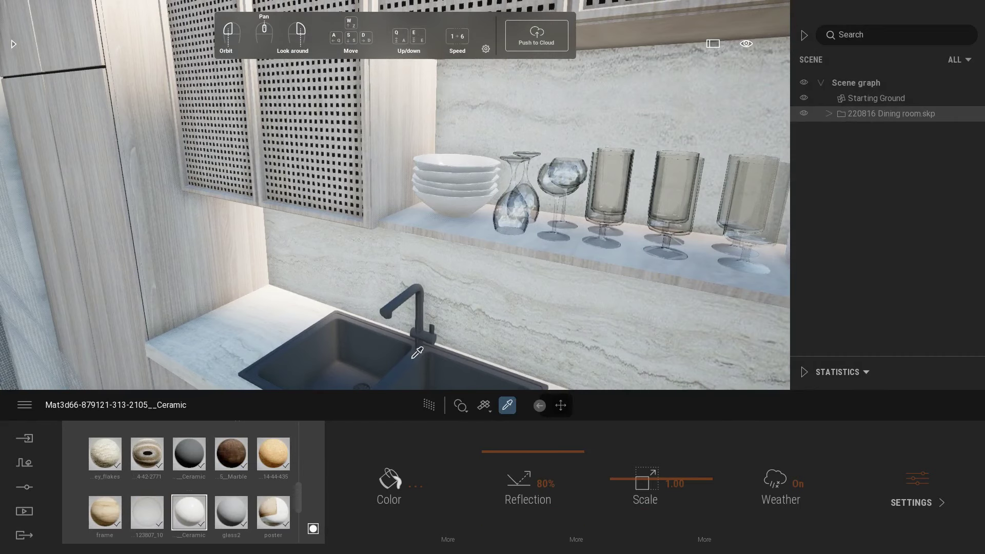
# Pick the black sink material and set its reflection to 90%.
pyautogui.click(414, 356)
pyautogui.write('90')
pyautogui.press('Return')
# Raise the reflection of the marble backsplash and sample the wood of the adjoining side cabinet.
pyautogui.moveTo(427, 231); pyautogui.dragTo(447, 225, button='right')
pyautogui.scroll(2, 426, 305)
pyautogui.click(446, 226)
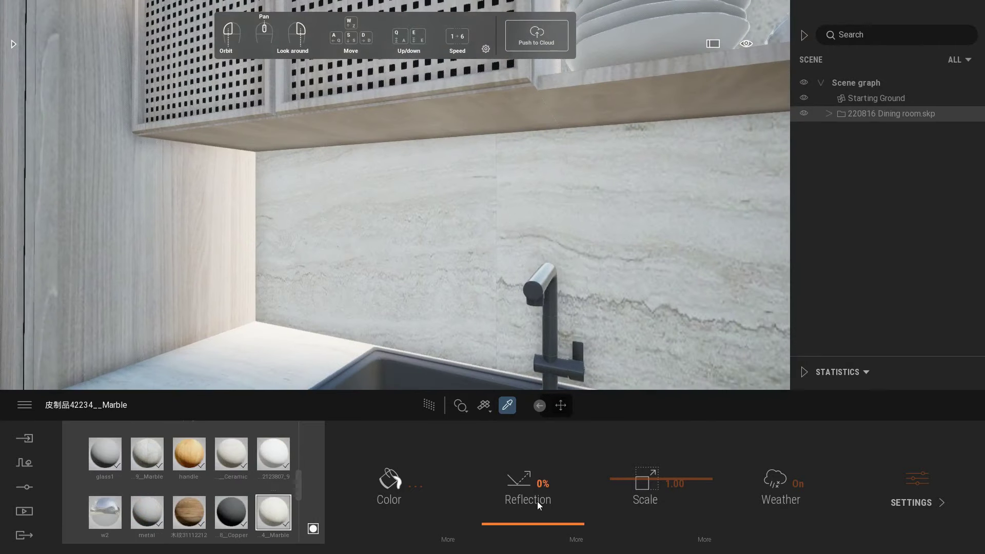
pyautogui.press('Return')
pyautogui.moveTo(389, 200); pyautogui.dragTo(316, 229, button='right')
pyautogui.click(316, 229)
pyautogui.scroll(-4, 317, 228)
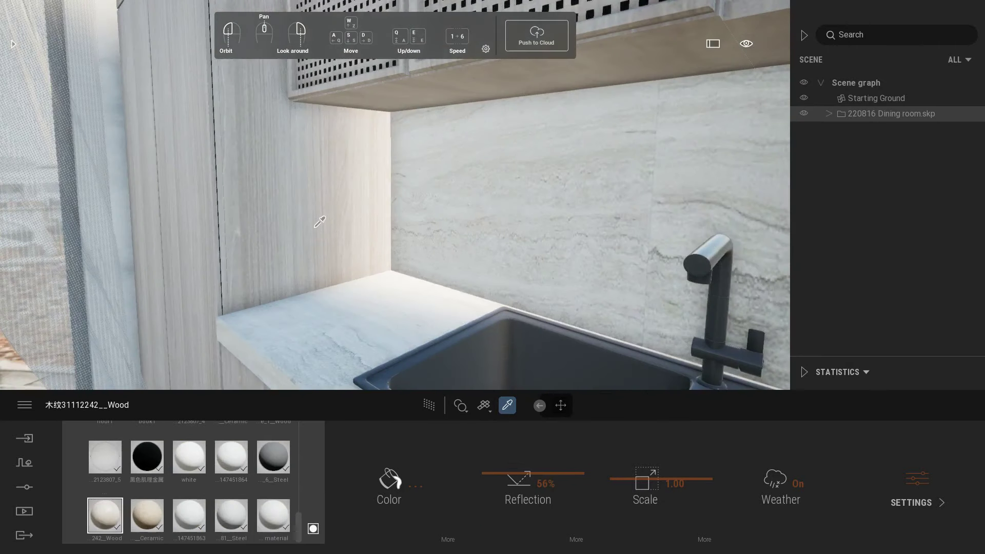
# Sample the stone floor material beside the window and set its reflection to 70%.
pyautogui.moveTo(508, 257); pyautogui.dragTo(423, 317, button='right')
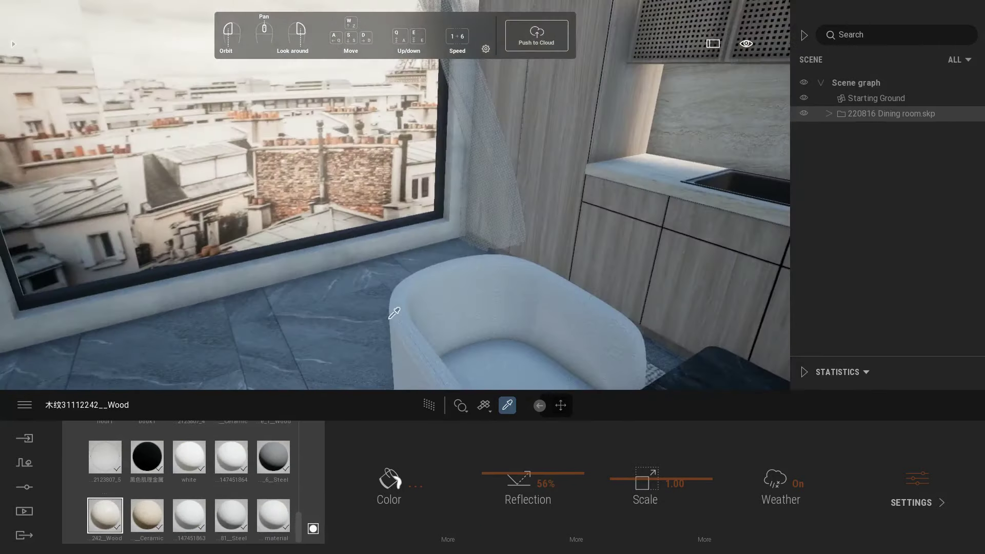
pyautogui.click(423, 317)
pyautogui.write('70')
pyautogui.press('Return')
pyautogui.moveTo(482, 264); pyautogui.dragTo(417, 259, button='right')
# Pick the dark metal material of the window frame and set its reflection to 80%.
pyautogui.click(211, 187)
pyautogui.moveTo(355, 312); pyautogui.dragTo(122, 368, button='right')
pyautogui.moveTo(298, 301); pyautogui.dragTo(181, 297, button='right')
pyautogui.click(213, 281)
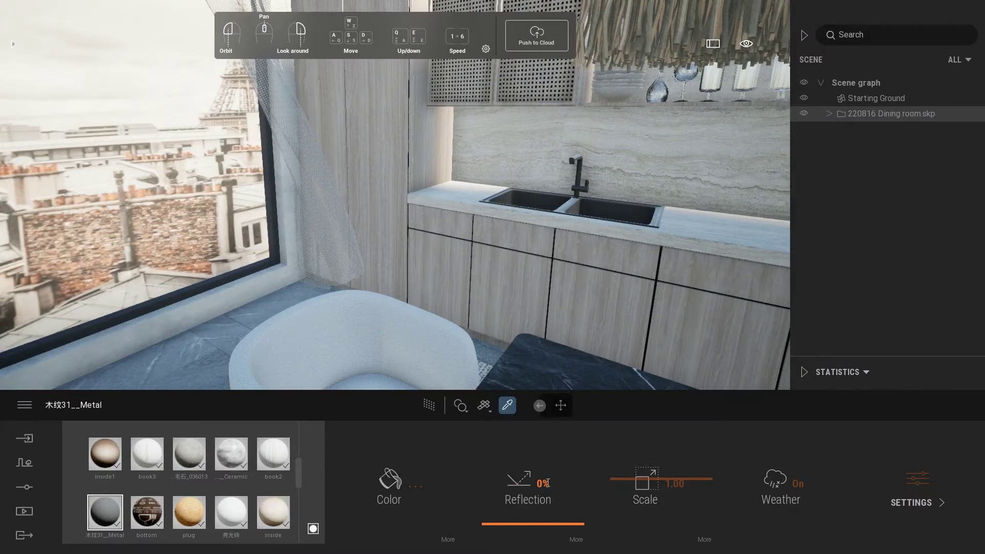
pyautogui.press('Return')
# Sample the emissive material of the city backdrop and open the library's glass materials.
pyautogui.moveTo(402, 308); pyautogui.dragTo(145, 296, button='right')
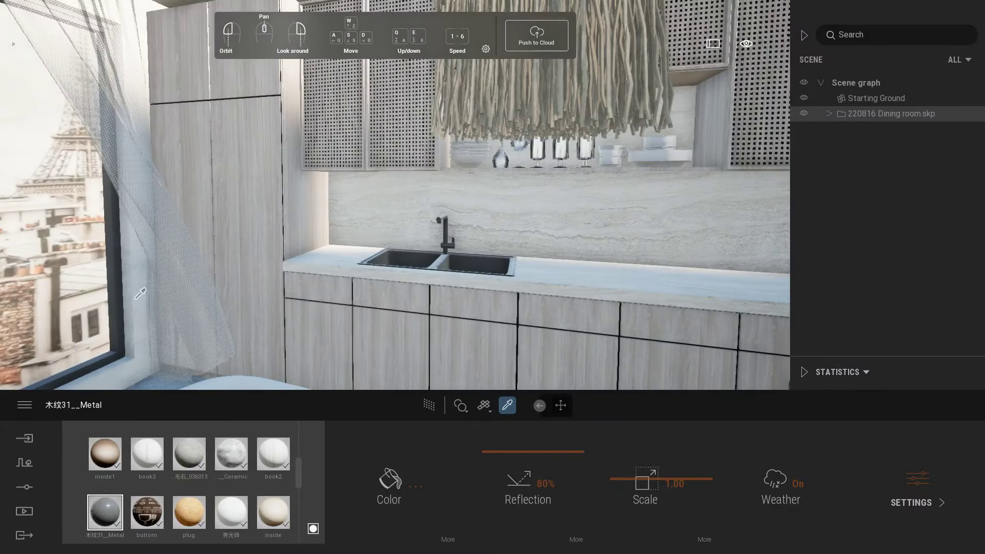
pyautogui.click(88, 314)
pyautogui.moveTo(167, 343); pyautogui.dragTo(214, 393, button='right')
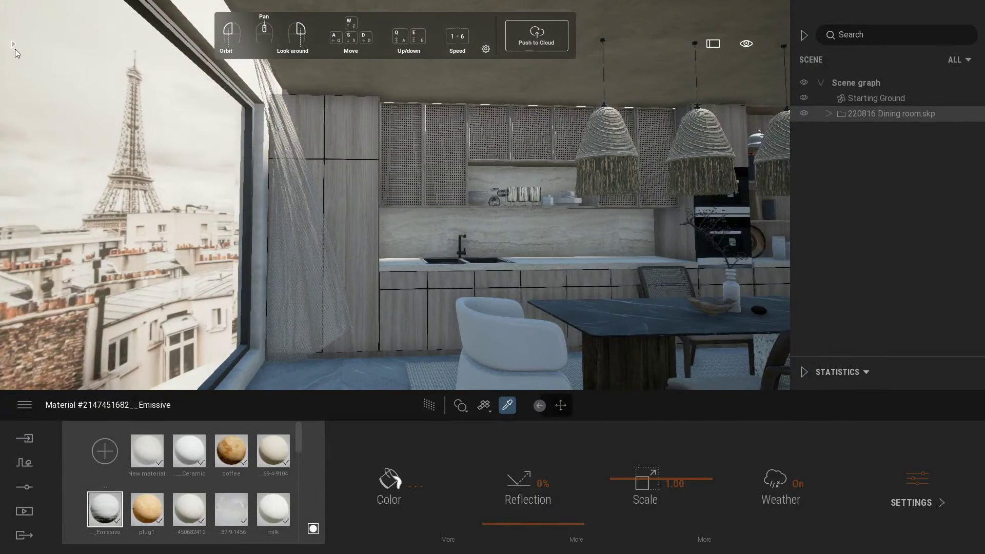
pyautogui.click(14, 45)
pyautogui.click(45, 121)
pyautogui.moveTo(205, 214); pyautogui.dragTo(268, 202)
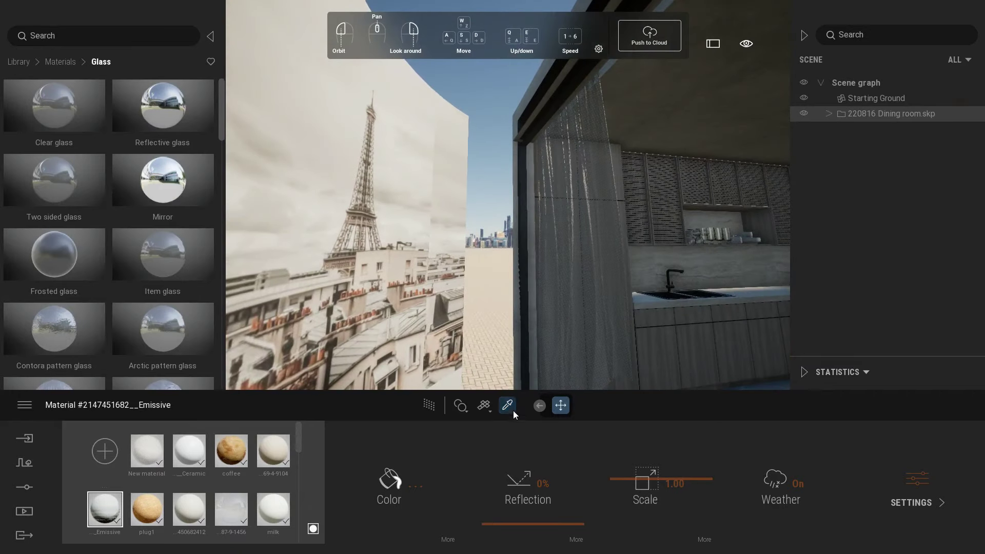
# Sample the ceiling material with the material picker to check its settings.
pyautogui.click(514, 412)
pyautogui.click(637, 214)
pyautogui.click(672, 108)
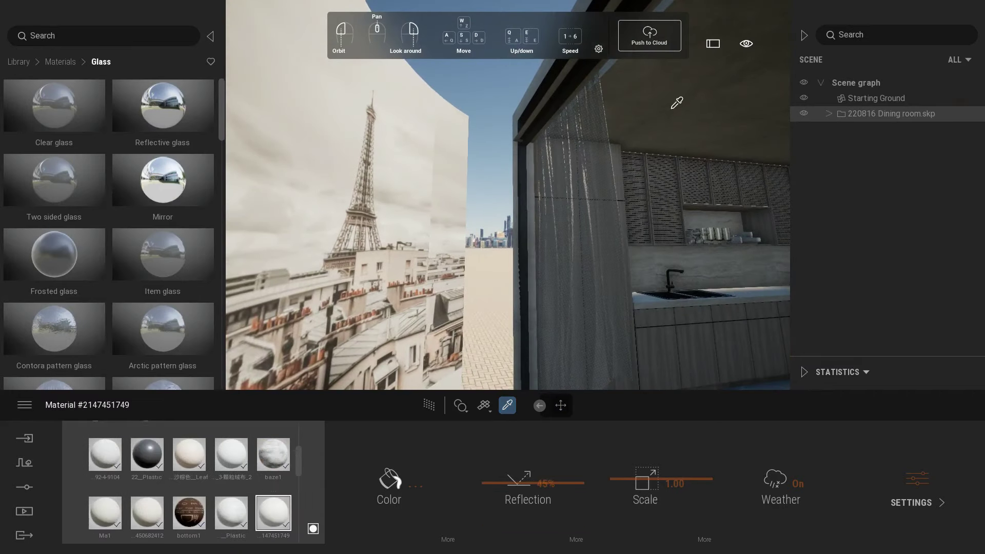
pyautogui.press('d')
pyautogui.press('a')
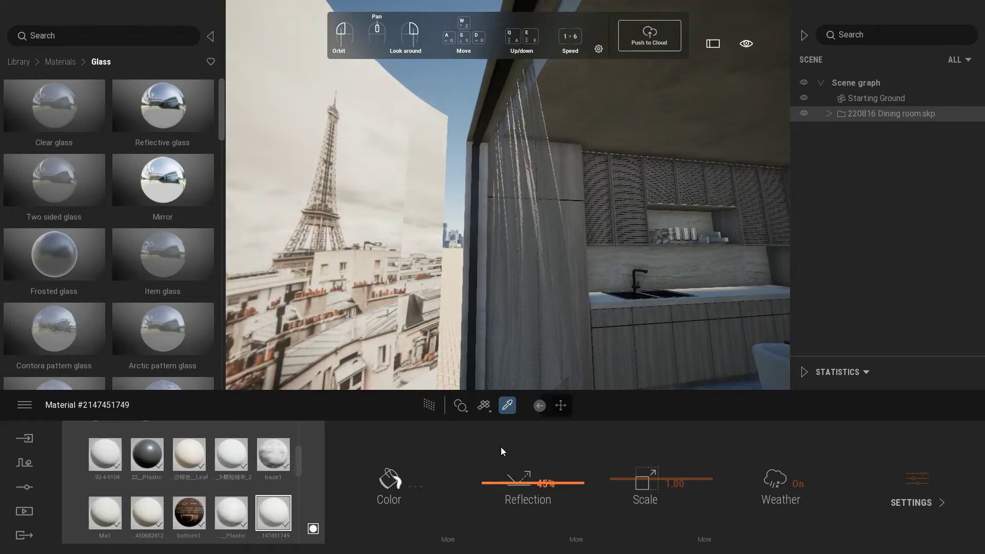
# Preview the path-traced Image1 and quit media mode.
pyautogui.click(24, 513)
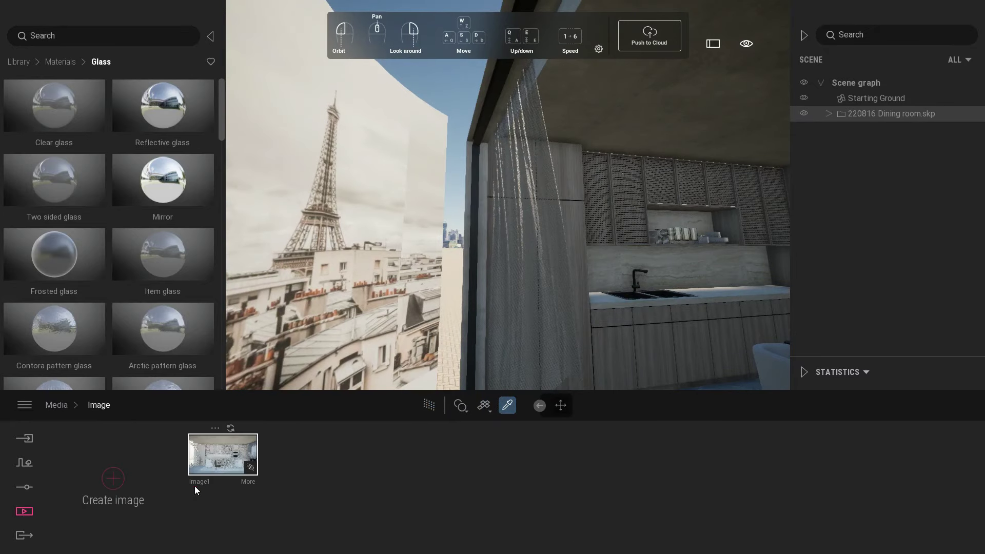
pyautogui.click(195, 482)
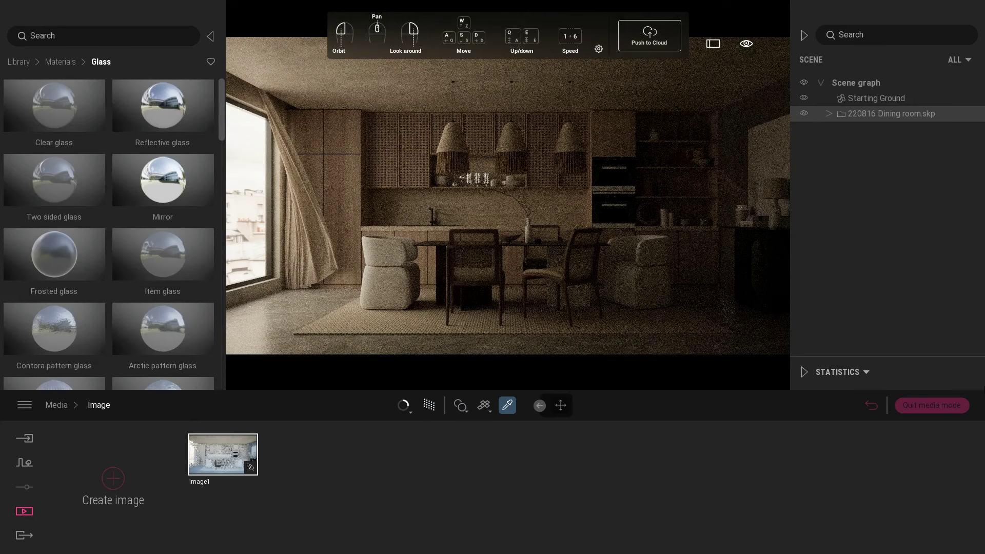
pyautogui.click(931, 405)
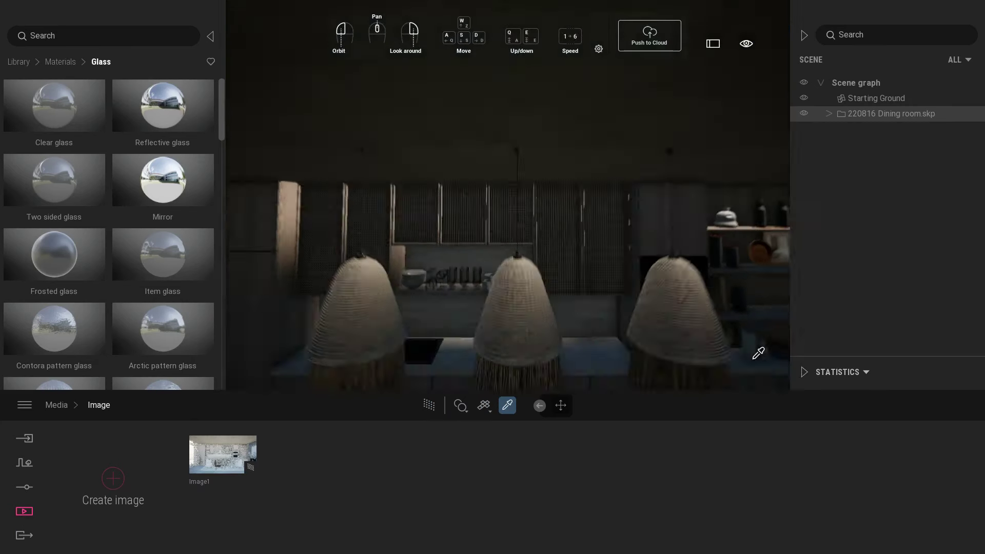
# Sample the black metal material of the middle pendant lamp.
pyautogui.press('w')
pyautogui.click(535, 272)
pyautogui.moveTo(539, 319); pyautogui.dragTo(525, 142, button='right')
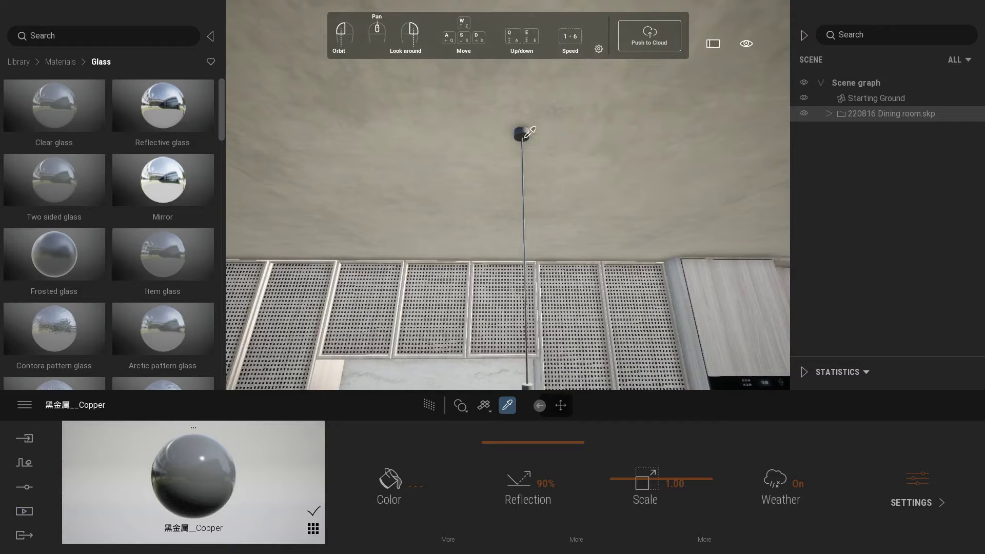
# Pick the rough stone material of the wall beside the open shelves and raise its reflection.
pyautogui.moveTo(545, 232); pyautogui.dragTo(578, 231, button='right')
pyautogui.press('w')
pyautogui.press('s')
pyautogui.moveTo(570, 270); pyautogui.dragTo(608, 251, button='right')
pyautogui.click(608, 251)
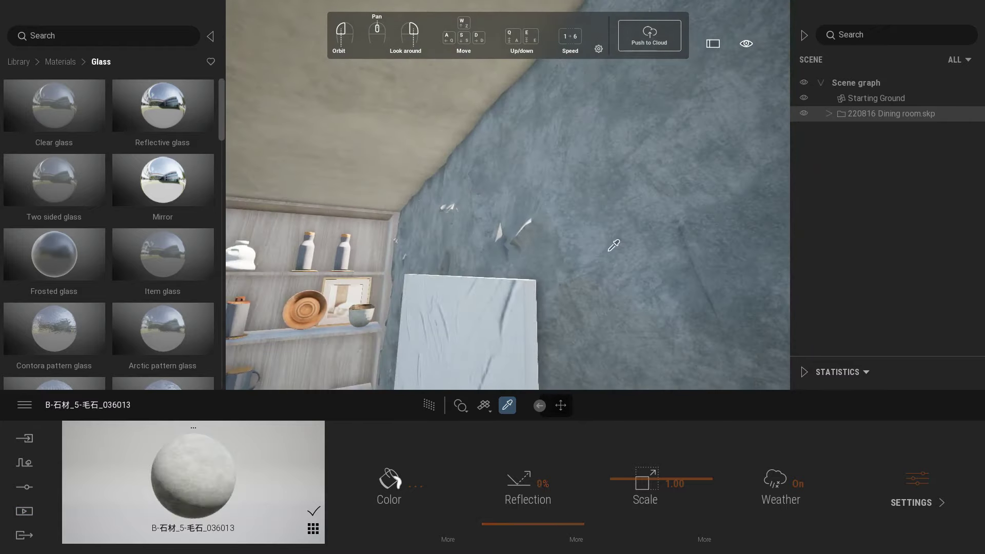
pyautogui.press('Return')
# Open the reflection value of the shelf's wooden plate material and set the bottles' reflection to 80%.
pyautogui.moveTo(539, 277); pyautogui.dragTo(480, 338, button='right')
pyautogui.press('w')
pyautogui.click(451, 267)
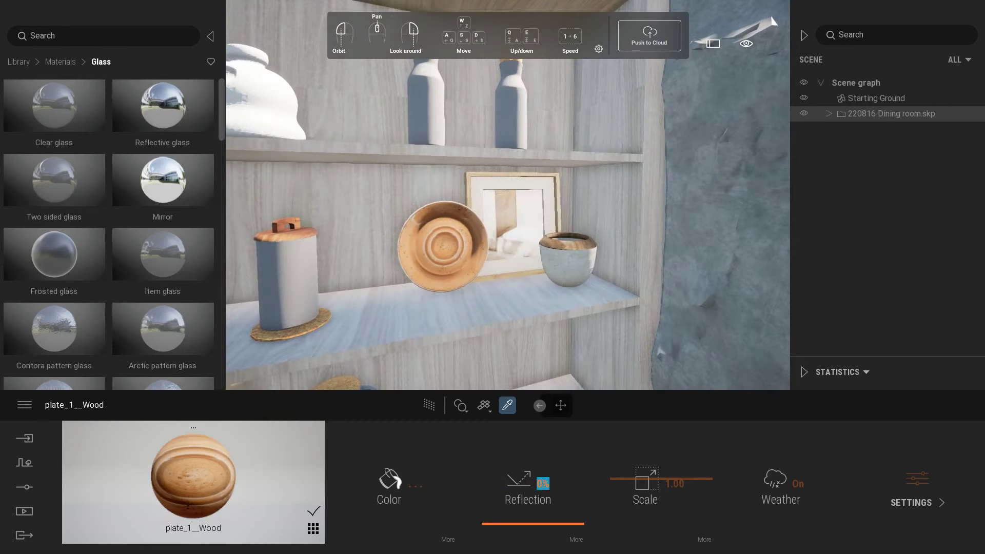
pyautogui.click(425, 98)
pyautogui.doubleClick(532, 482)
pyautogui.write('80')
pyautogui.press('Return')
# Set the reflection of the canisters' wooden lids and the bottles' cork stoppers to 45%.
pyautogui.moveTo(534, 359); pyautogui.dragTo(451, 277, button='right')
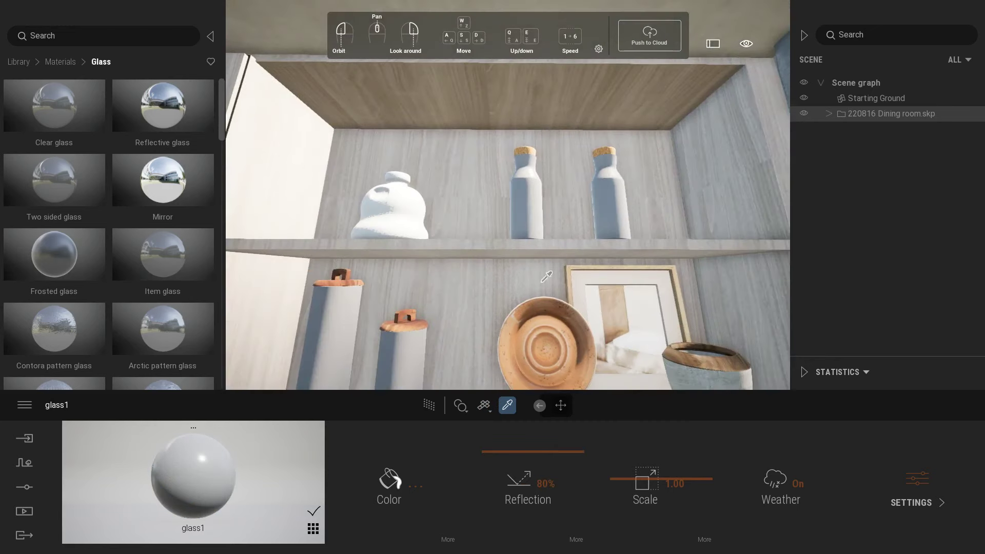
pyautogui.click(408, 319)
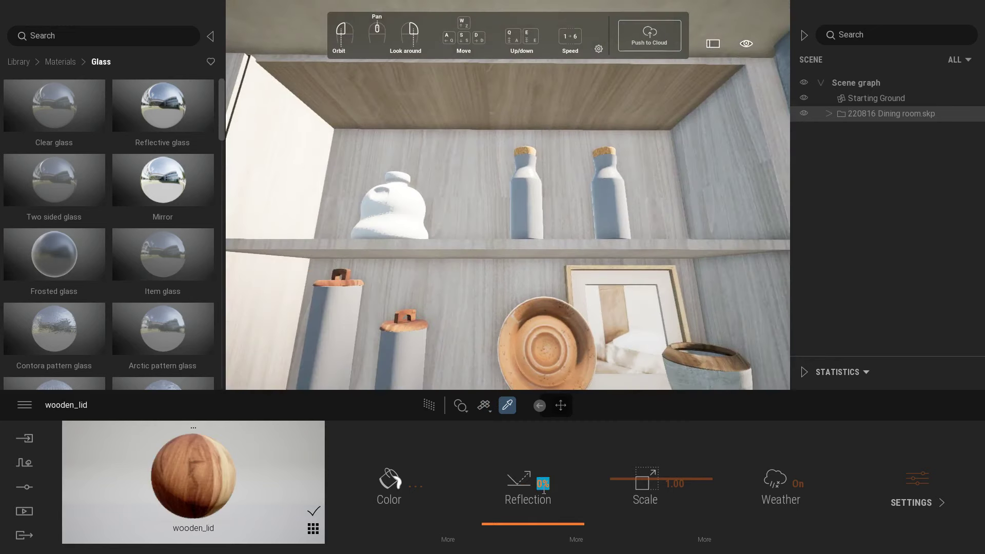
pyautogui.click(544, 490)
pyautogui.write('45')
pyautogui.press('Return')
pyautogui.click(534, 148)
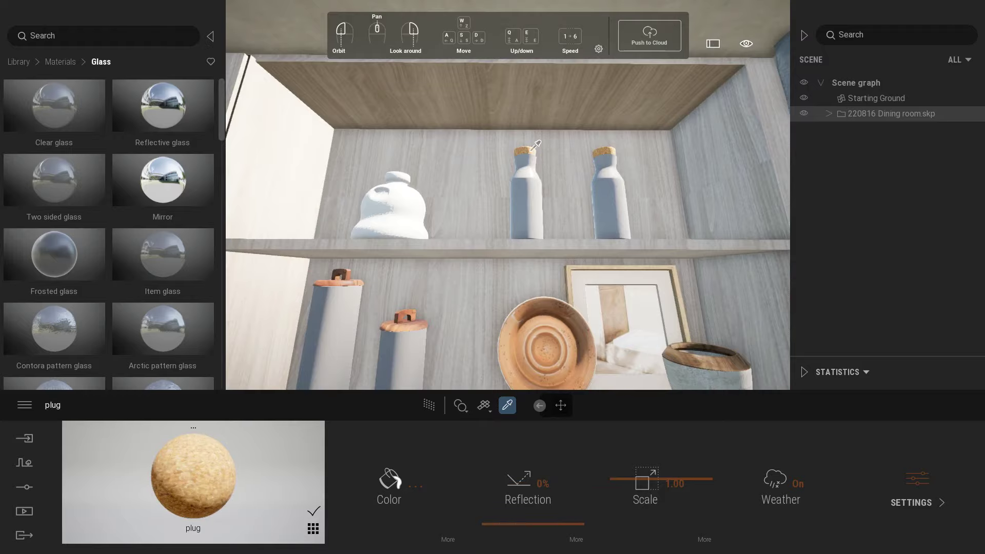
pyautogui.press('Return')
# Replace the white textured panel's material on the wall above the console with the Mirror glass material.
pyautogui.press('s')
pyautogui.moveTo(493, 237); pyautogui.dragTo(554, 239, button='right')
pyautogui.press('s')
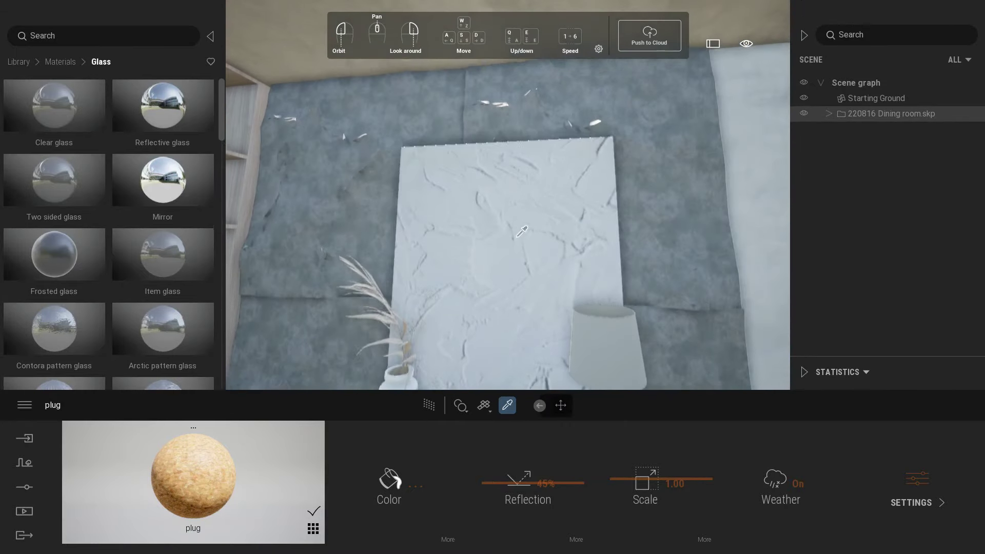
pyautogui.click(532, 225)
pyautogui.click(59, 62)
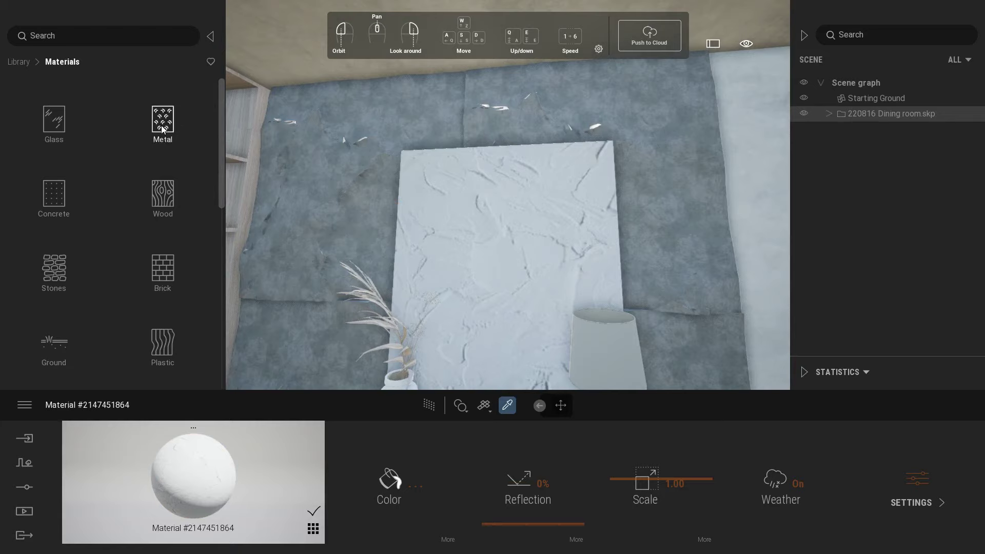
pyautogui.click(64, 117)
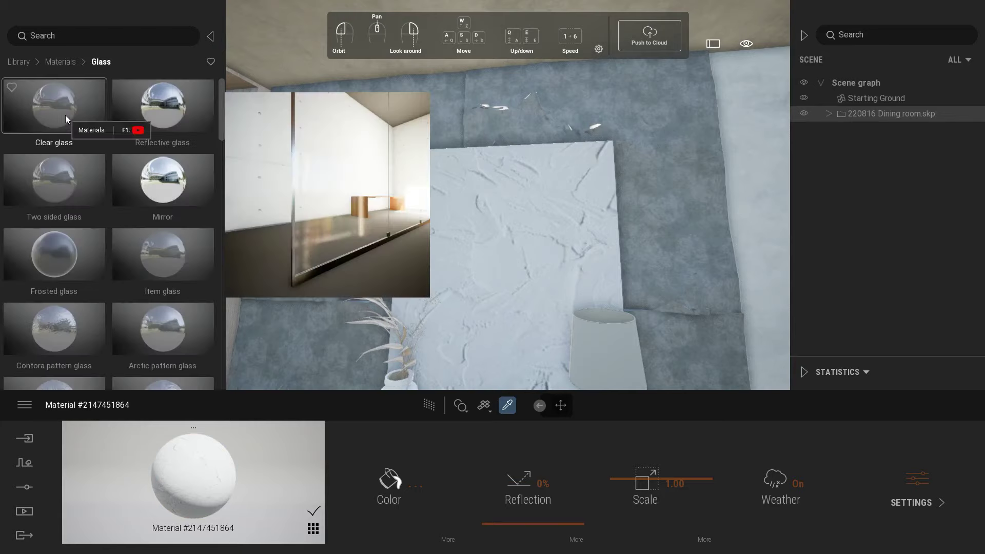
pyautogui.click(186, 187)
pyautogui.scroll(-5, 494, 218)
# Check the new mirror in the room and in the saved Image1 view.
pyautogui.moveTo(442, 199); pyautogui.dragTo(595, 199, button='right')
pyautogui.scroll(5, 442, 199)
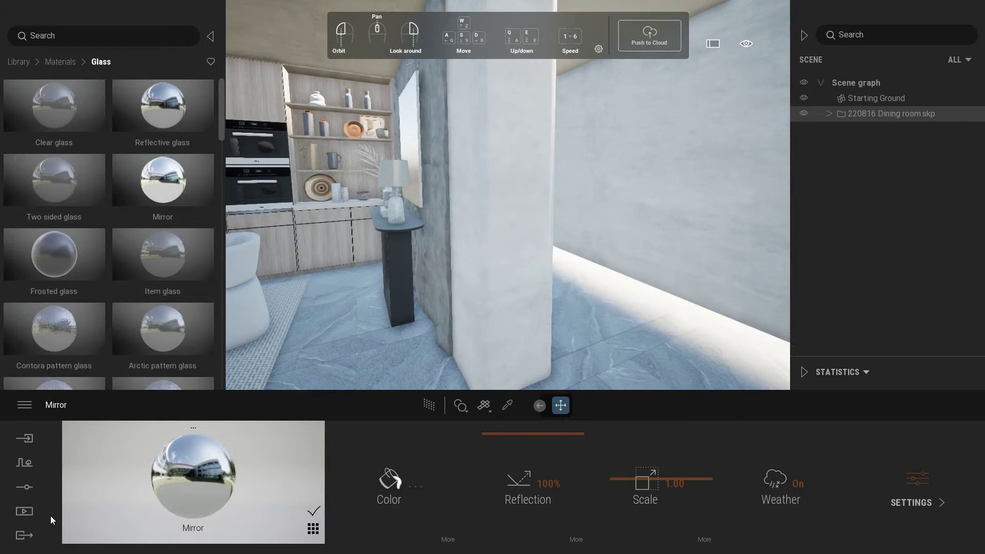
pyautogui.click(24, 511)
pyautogui.click(229, 488)
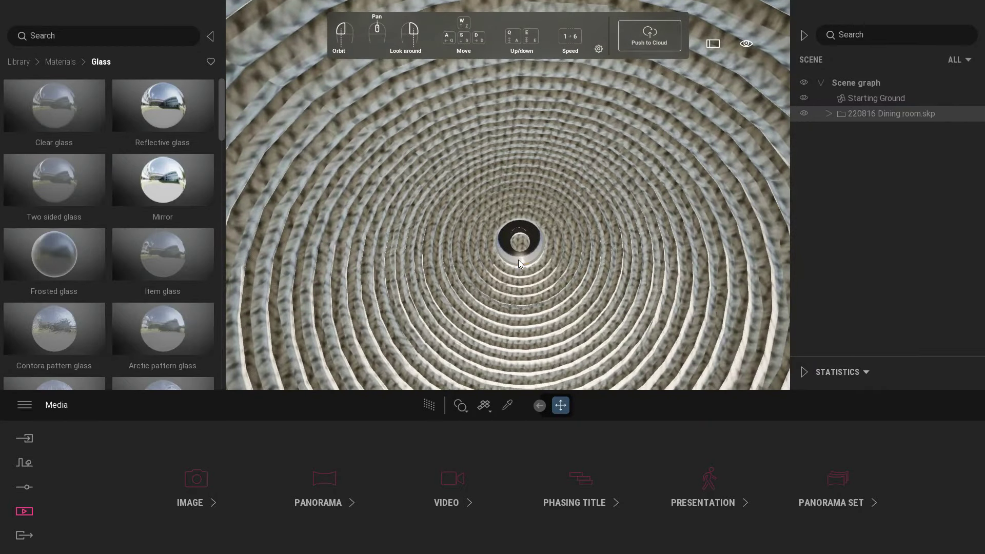
# Select the parts inside the pendant shade and sample the black metal material of the lamp socket.
pyautogui.click(518, 259)
pyautogui.moveTo(515, 256); pyautogui.dragTo(494, 105, button='right')
pyautogui.scroll(-3, 501, 180)
pyautogui.scroll(3, 501, 180)
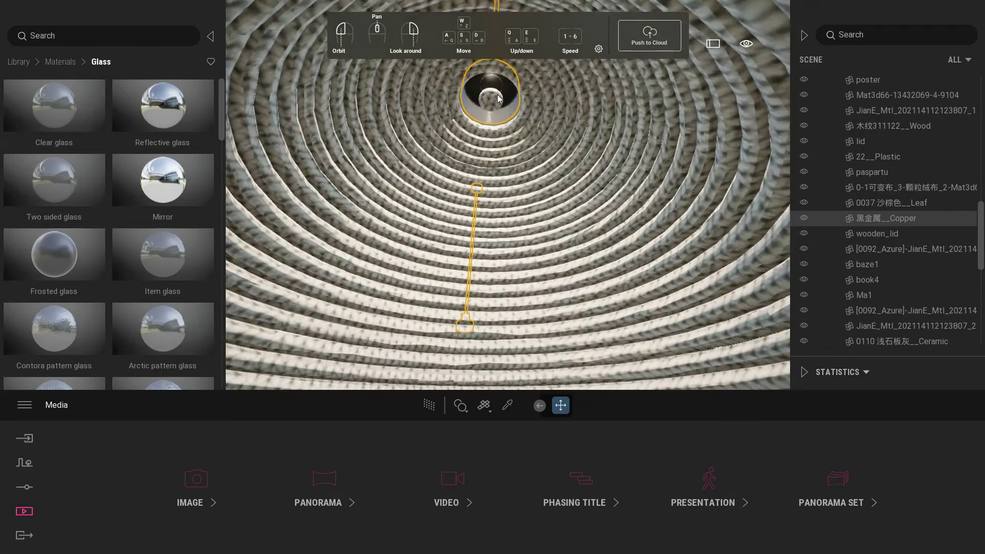
pyautogui.click(494, 103)
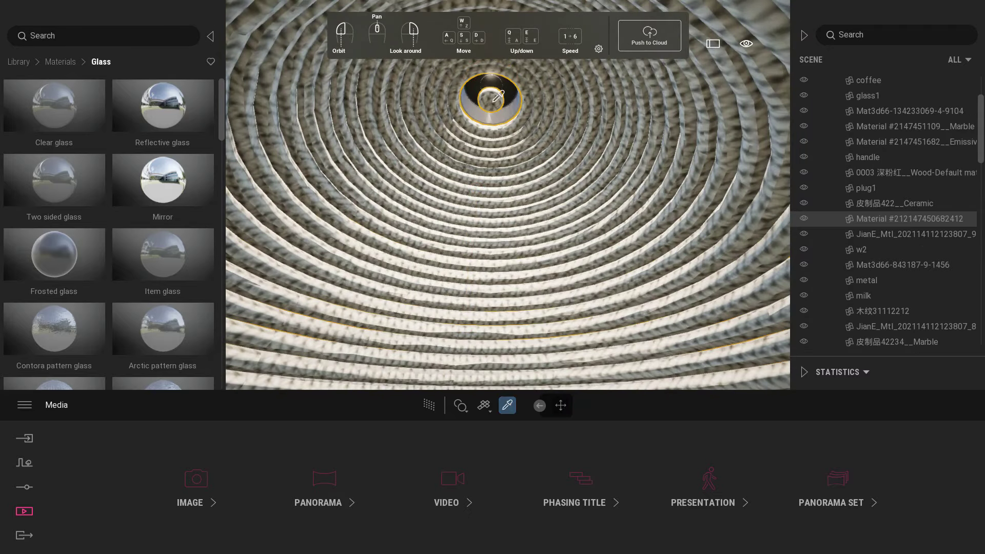
pyautogui.click(497, 100)
pyautogui.click(480, 115)
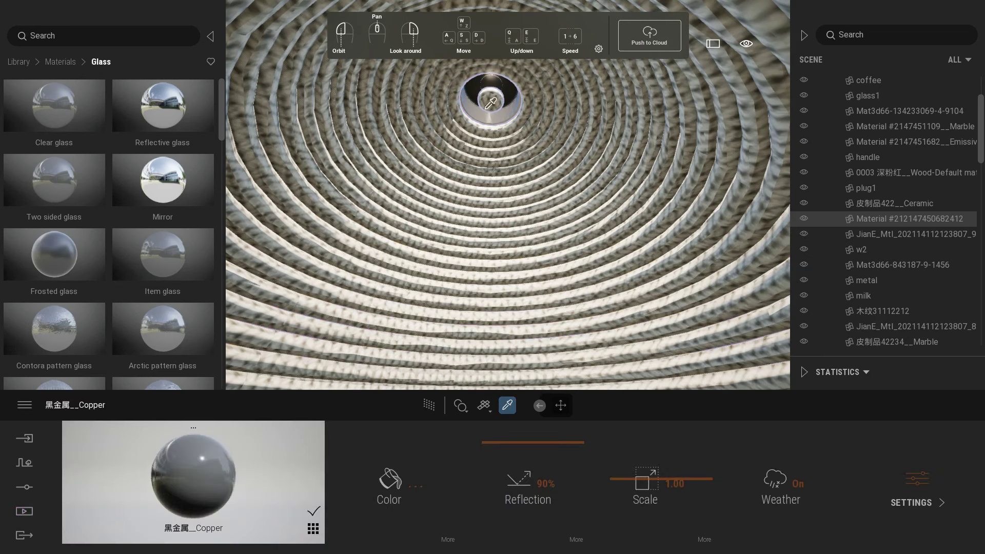
pyautogui.click(488, 105)
# Light the middle pendant from inside with a 4500K omnidirectional light at reduced intensity, and preview it in Image1.
pyautogui.click(62, 62)
pyautogui.click(20, 64)
pyautogui.click(162, 195)
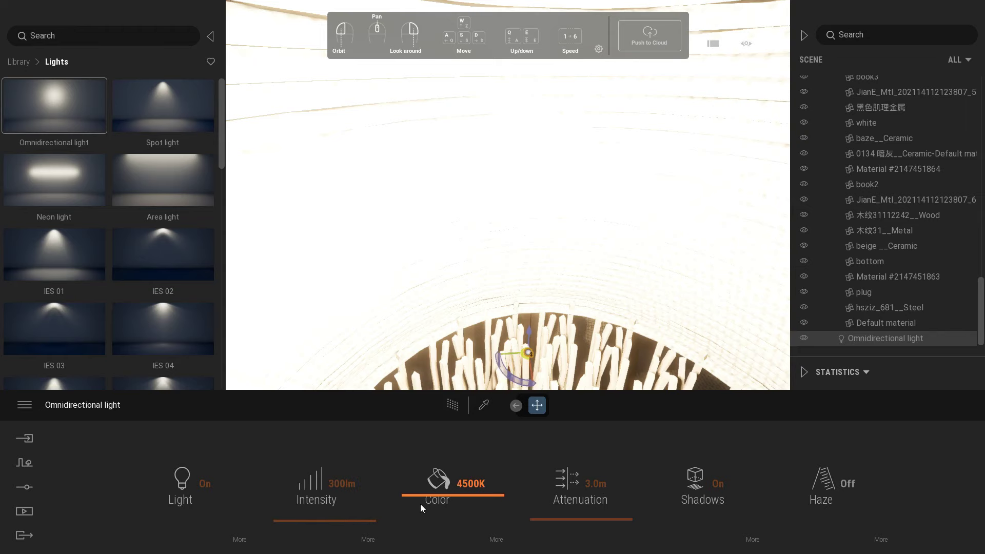
pyautogui.press('Return')
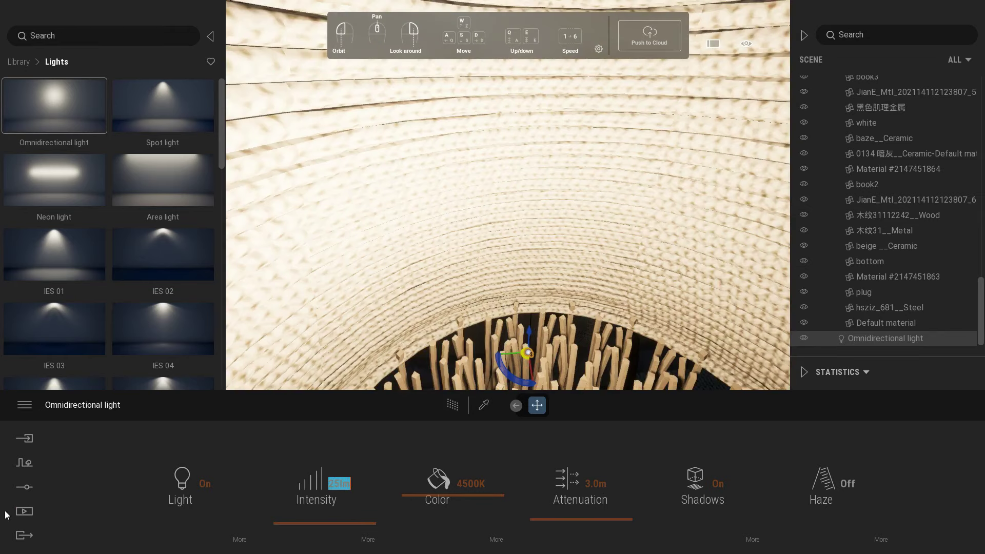
pyautogui.click(24, 510)
pyautogui.click(195, 480)
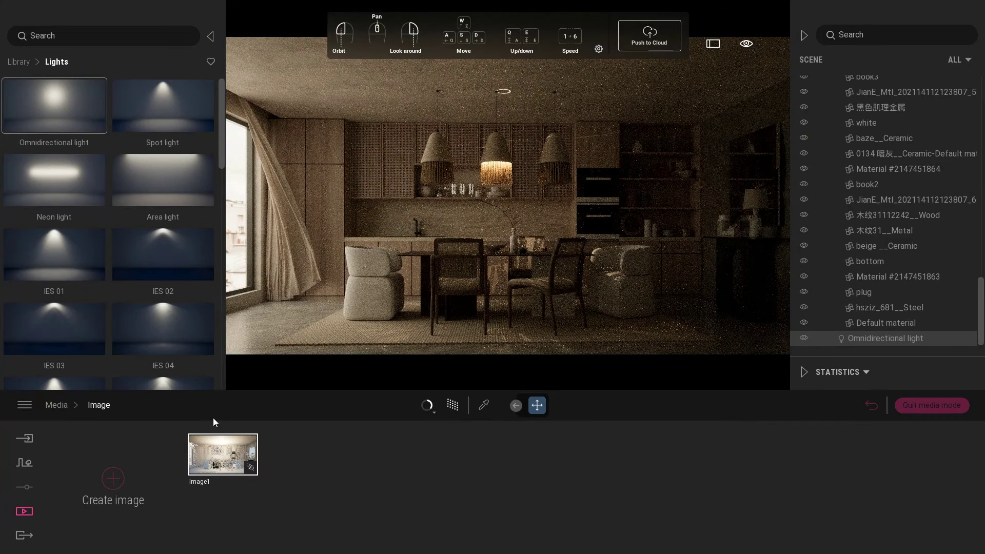
# Set the middle pendant light's attenuation to 1.0 m and preview it in the saved Image1 view.
pyautogui.click(931, 405)
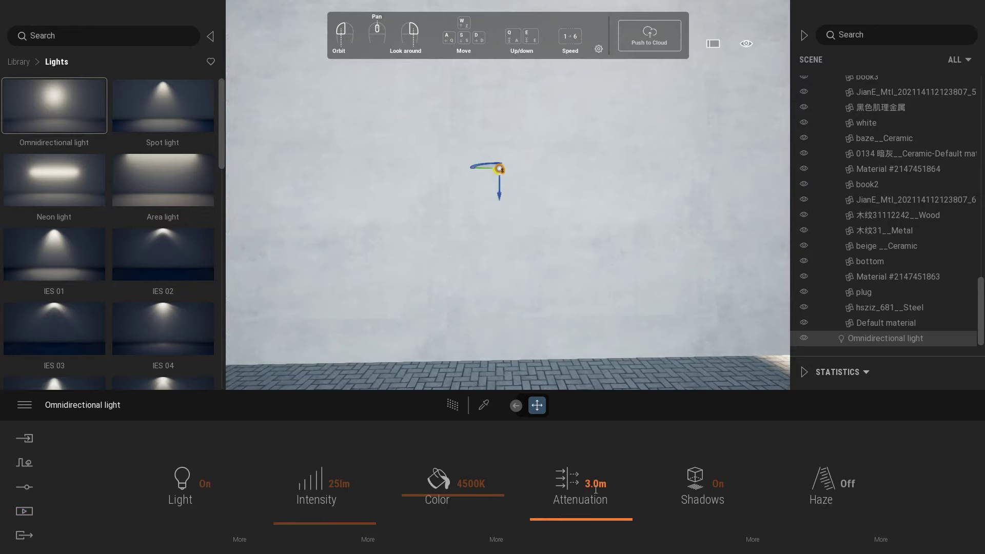
pyautogui.click(24, 511)
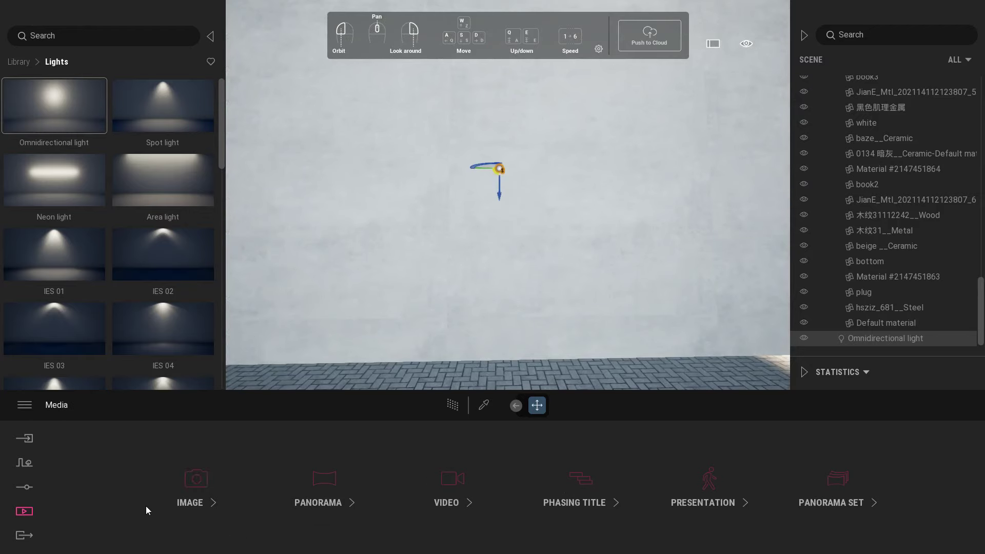
pyautogui.click(194, 481)
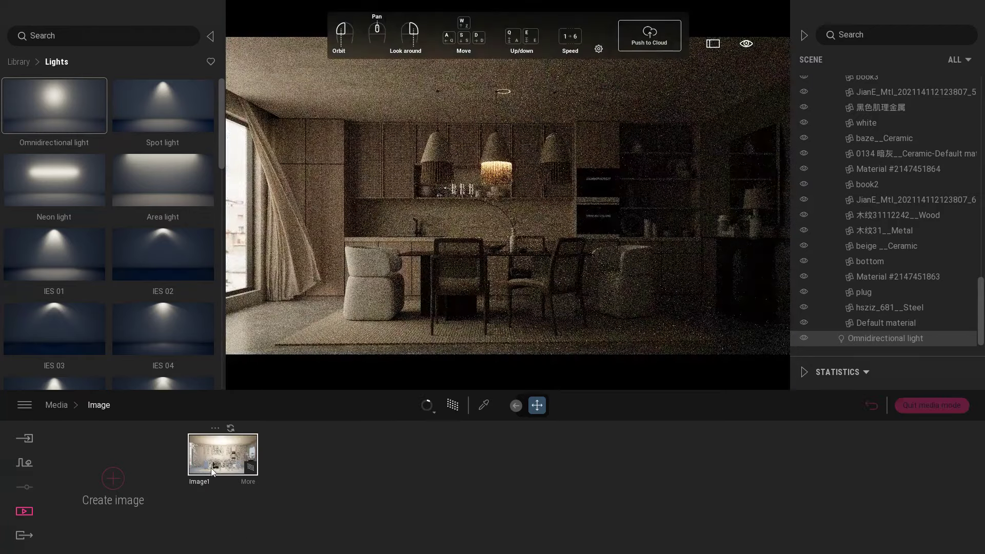
# Return to the scene and nudge the omnidirectional light horizontally to centre it inside the middle pendant shade.
pyautogui.click(931, 405)
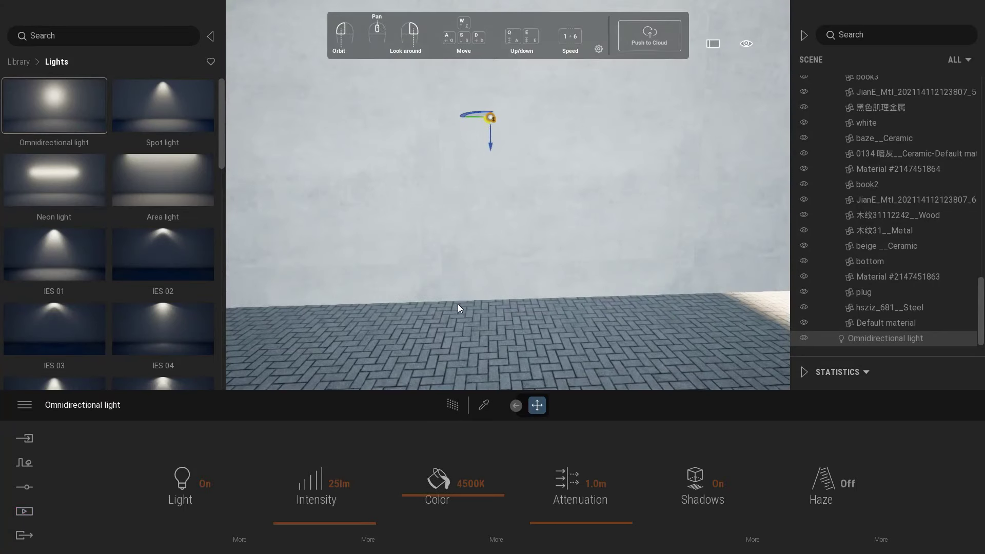
pyautogui.press('f')
pyautogui.moveTo(515, 254); pyautogui.dragTo(514, 252)
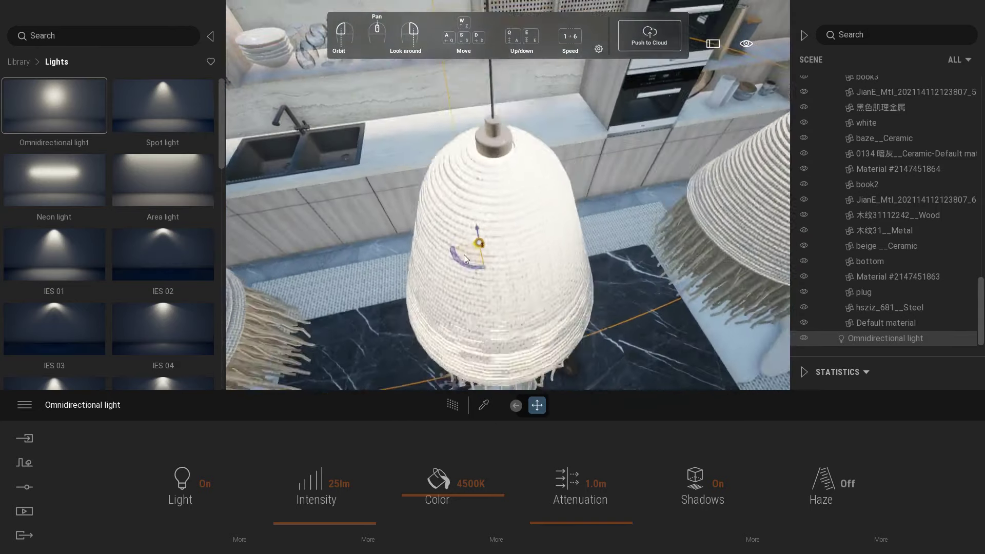
pyautogui.moveTo(464, 255); pyautogui.dragTo(457, 186, button='middle')
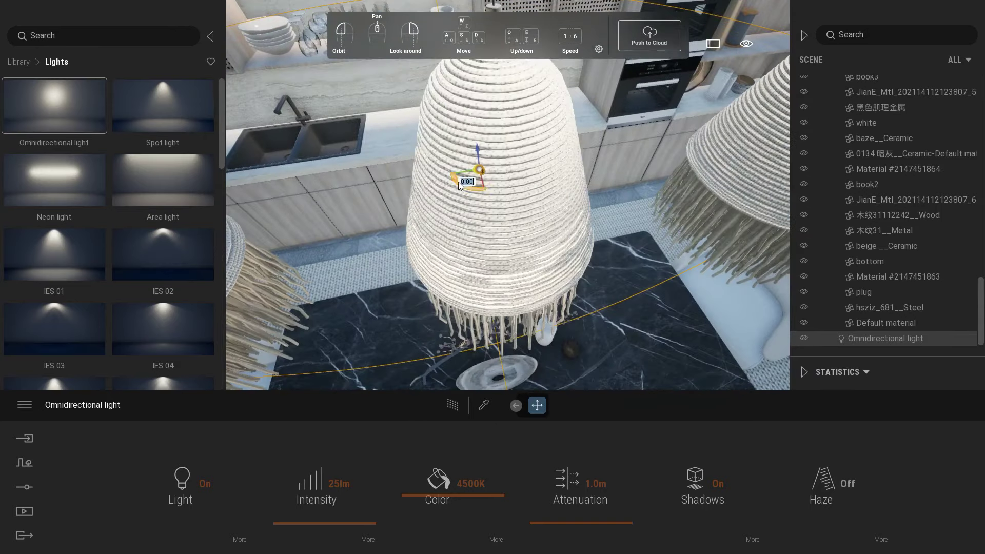
pyautogui.moveTo(460, 176); pyautogui.dragTo(474, 177)
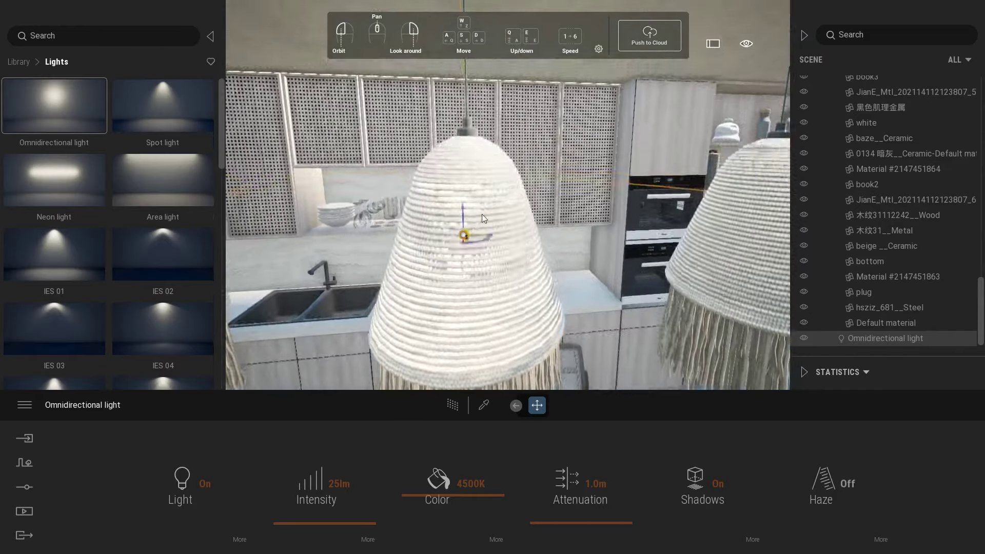
# Copy the omnidirectional light as one instance into the pendant nearest the window, with 0.7 m spacing.
pyautogui.moveTo(482, 214); pyautogui.dragTo(375, 247)
pyautogui.keyDown('shift'); pyautogui.moveTo(563, 235); pyautogui.dragTo(328, 126); pyautogui.keyUp('shift')
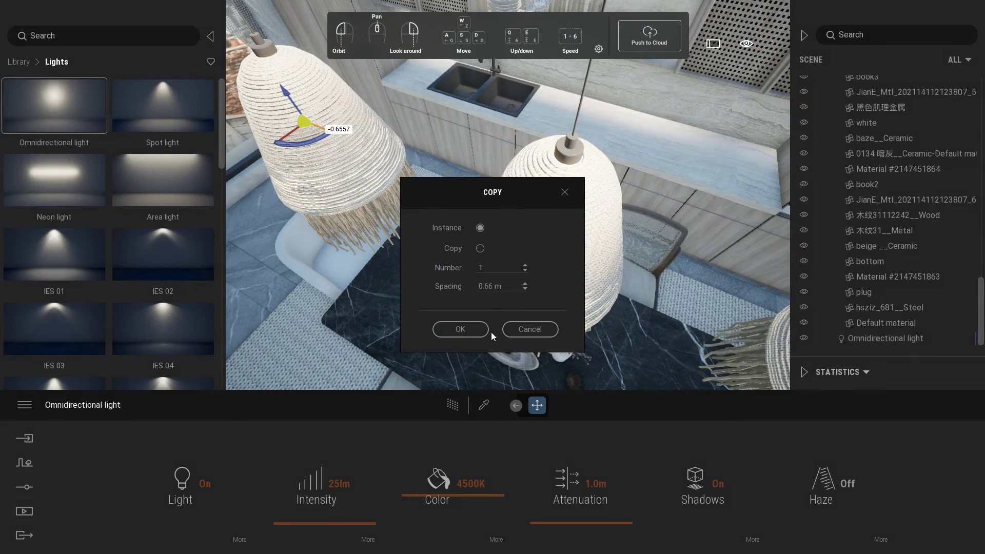
pyautogui.moveTo(501, 286); pyautogui.dragTo(349, 165)
pyautogui.write('.7')
pyautogui.click(460, 328)
# Centre the copied light inside the window-side pendant shade and preview it in Image1.
pyautogui.moveTo(390, 256); pyautogui.dragTo(362, 337)
pyautogui.press('a')
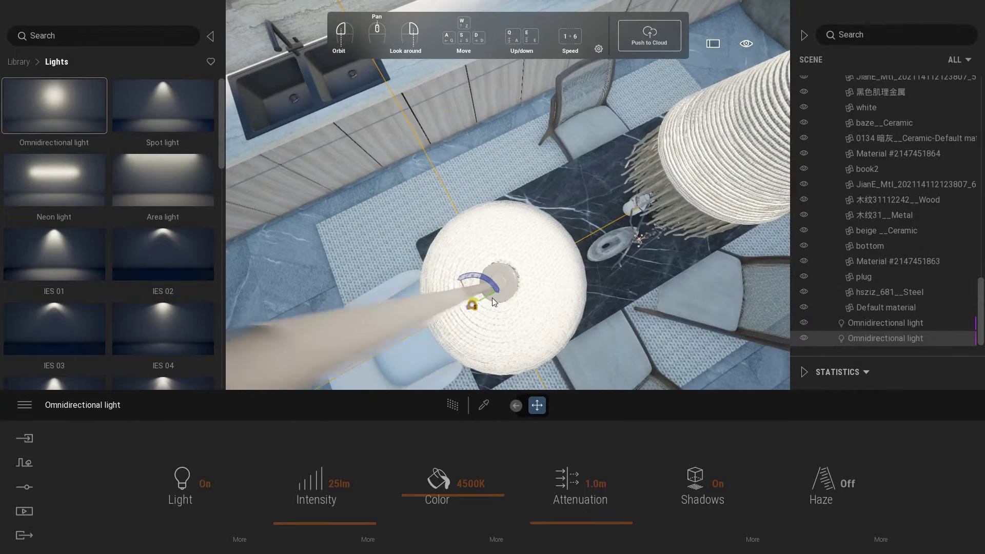
pyautogui.moveTo(494, 298); pyautogui.dragTo(516, 291)
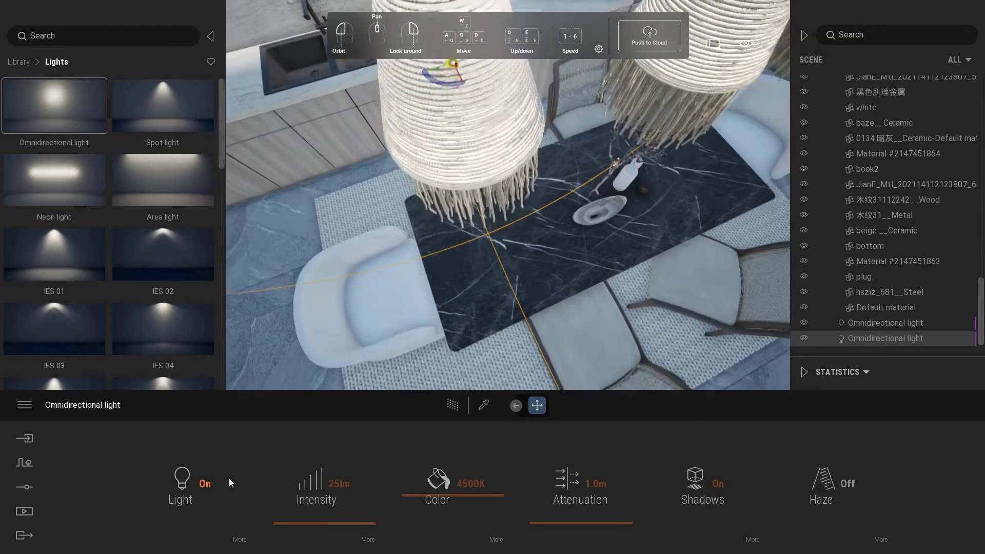
pyautogui.click(24, 511)
pyautogui.click(195, 482)
pyautogui.click(217, 461)
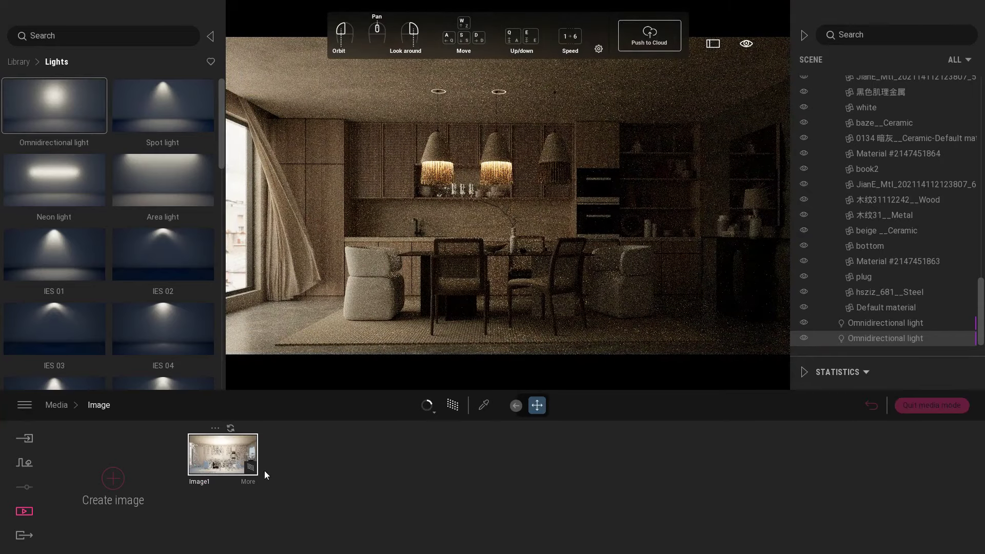
# Copy the window-side pendant's light as one instance toward the unlit third pendant, with 0.96 m spacing.
pyautogui.click(931, 405)
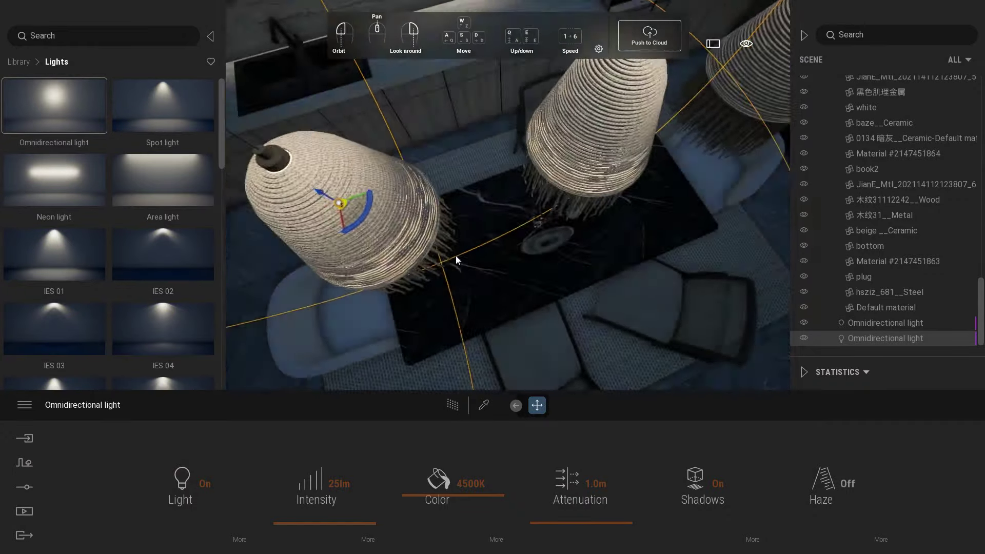
pyautogui.moveTo(456, 256); pyautogui.dragTo(385, 210)
pyautogui.keyDown('shift'); pyautogui.moveTo(308, 161); pyautogui.dragTo(704, 148); pyautogui.keyUp('shift')
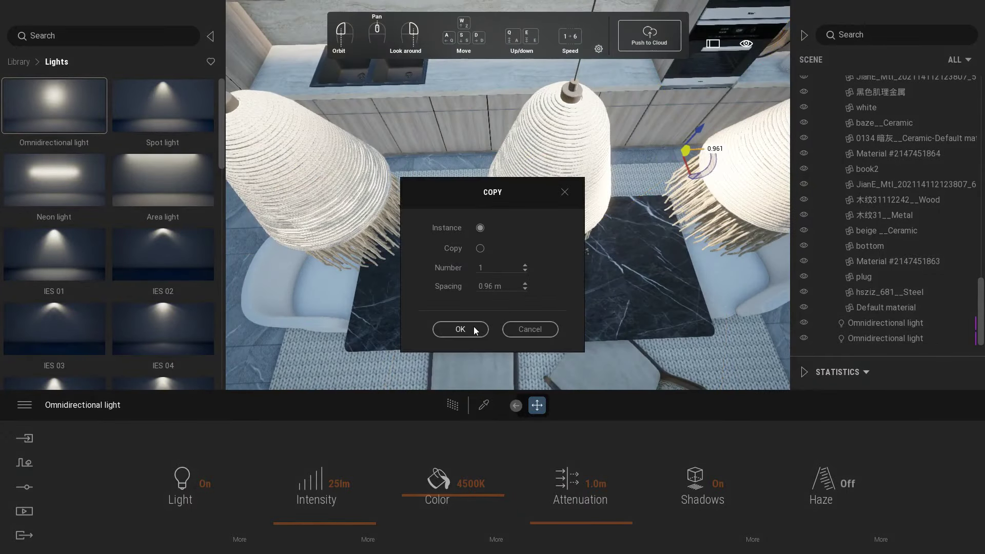
pyautogui.click(474, 329)
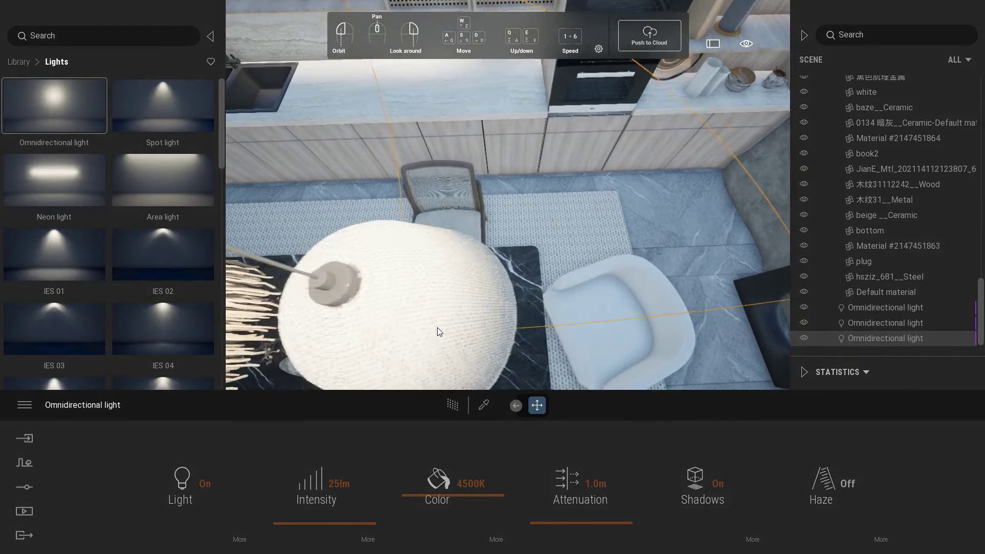
# Centre the new light inside the third pendant shade and preview all the pendants in Image1.
pyautogui.moveTo(285, 374); pyautogui.dragTo(492, 383)
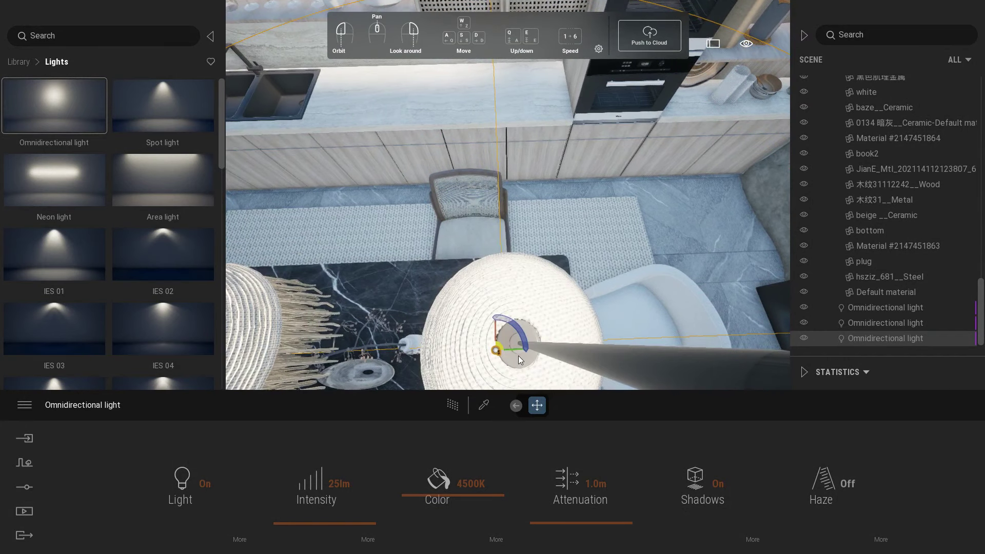
pyautogui.press('d')
pyautogui.press('s')
pyautogui.press('w')
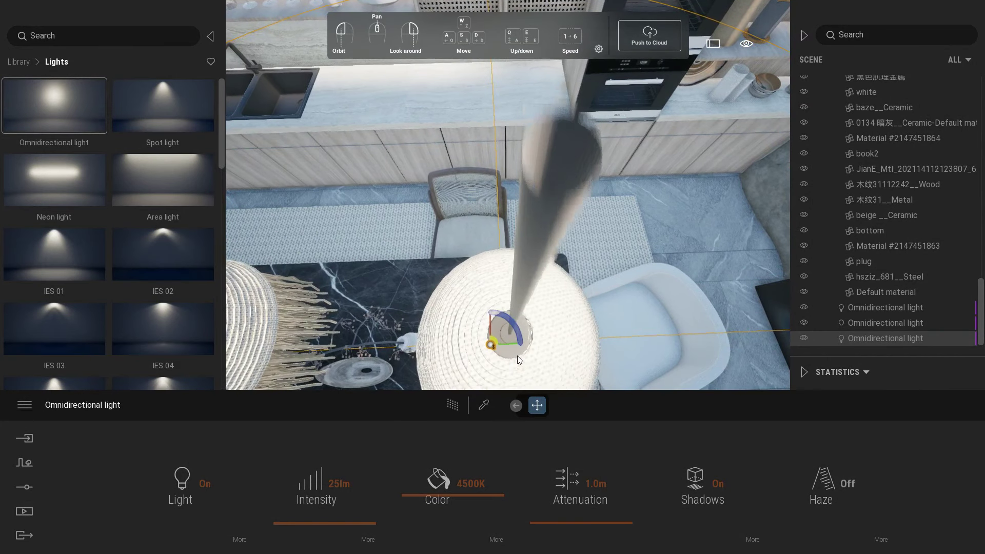
pyautogui.moveTo(513, 352); pyautogui.dragTo(530, 352)
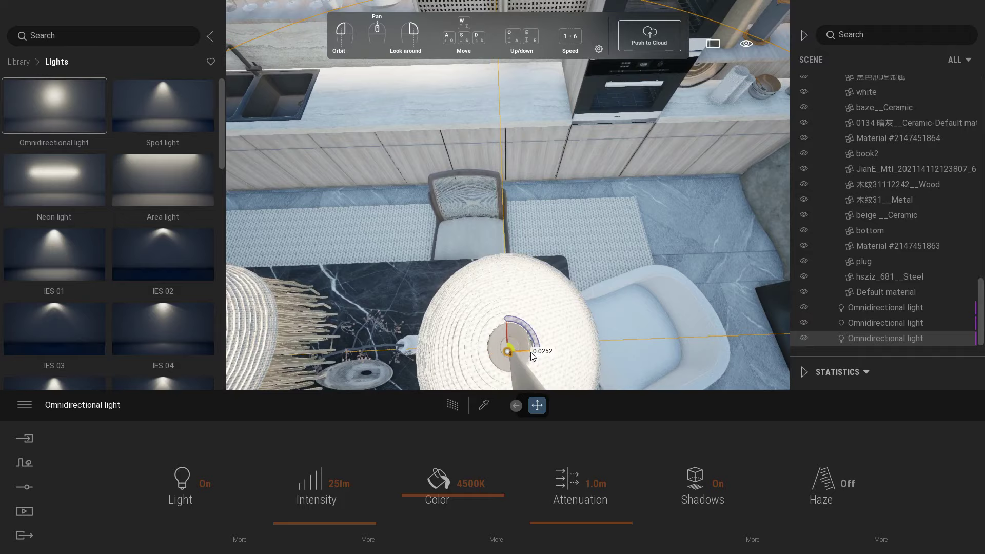
pyautogui.click(24, 511)
pyautogui.click(194, 497)
pyautogui.click(212, 468)
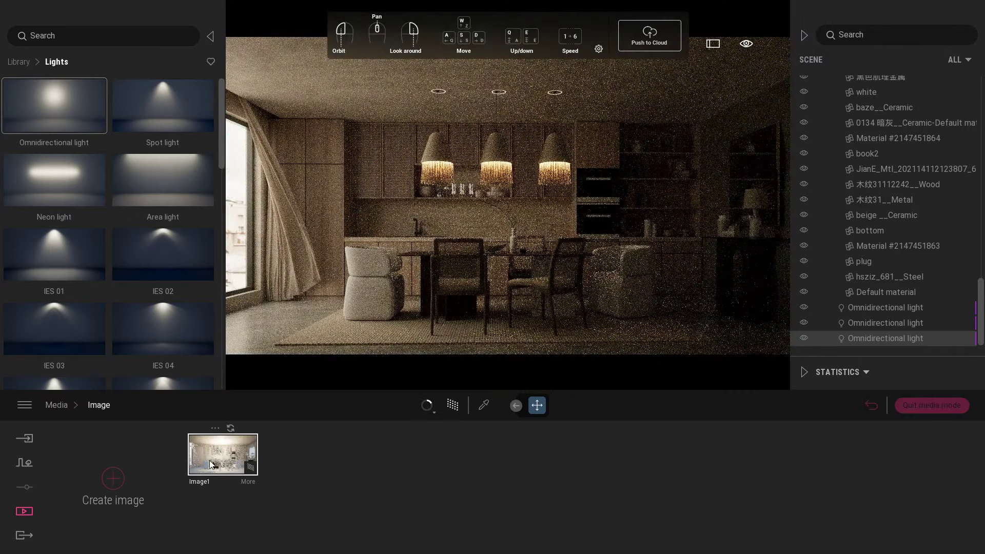
# Switch Image1's lighting environment to Backdrop HDRI.
pyautogui.click(247, 482)
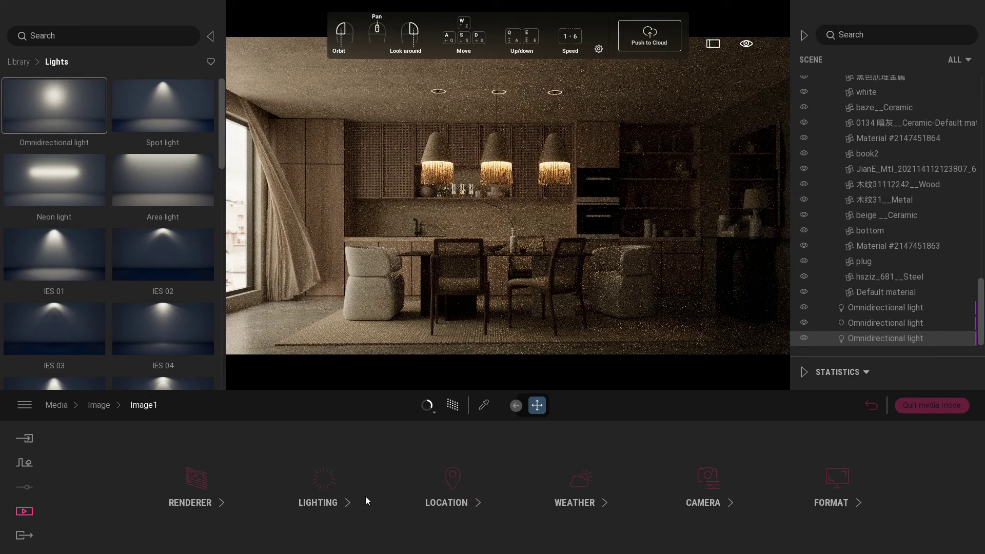
pyautogui.click(328, 485)
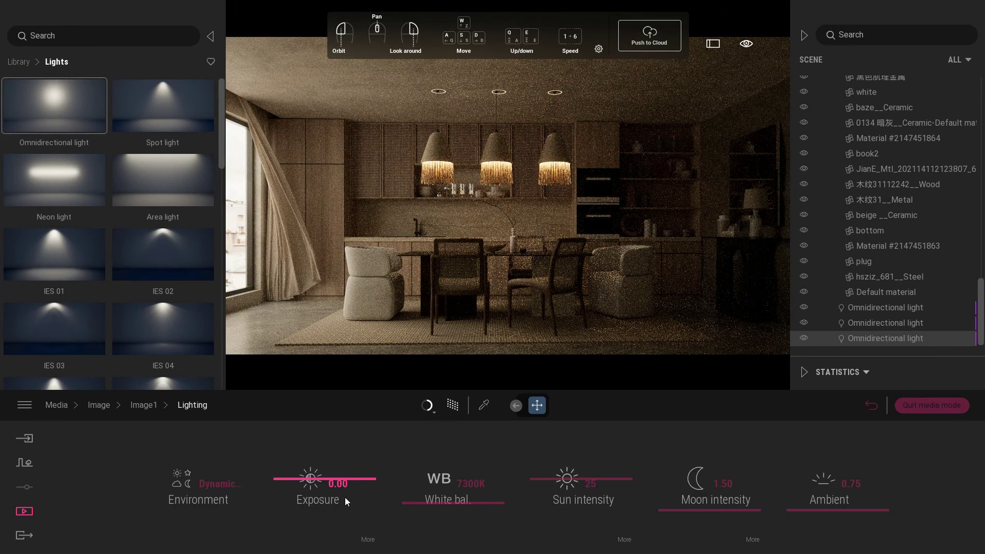
pyautogui.click(227, 485)
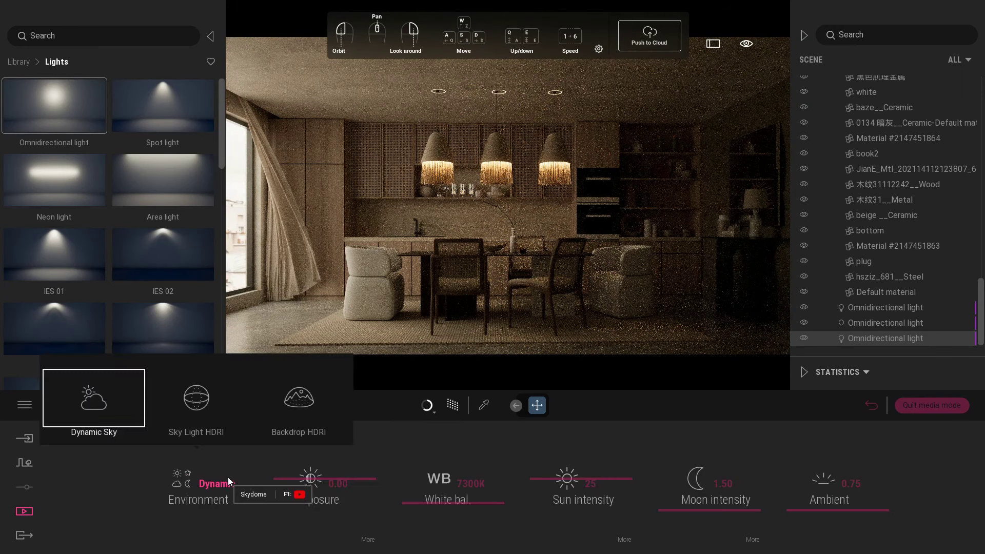
pyautogui.click(303, 405)
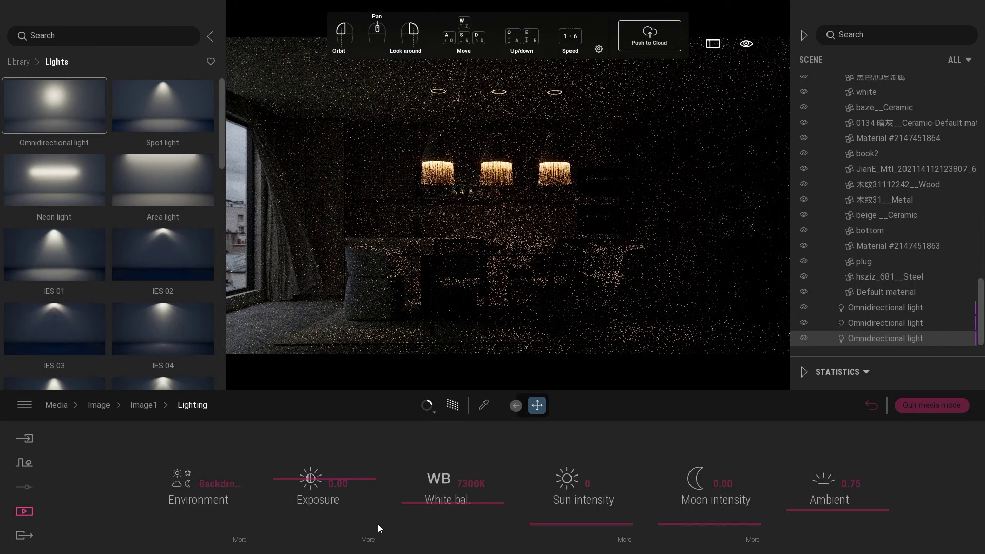
pyautogui.click(925, 411)
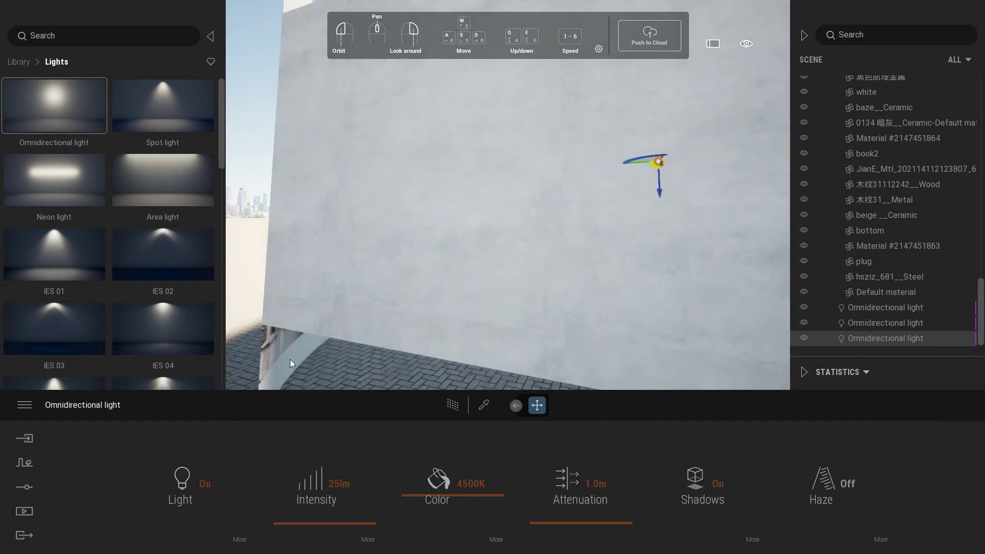
pyautogui.click(290, 359)
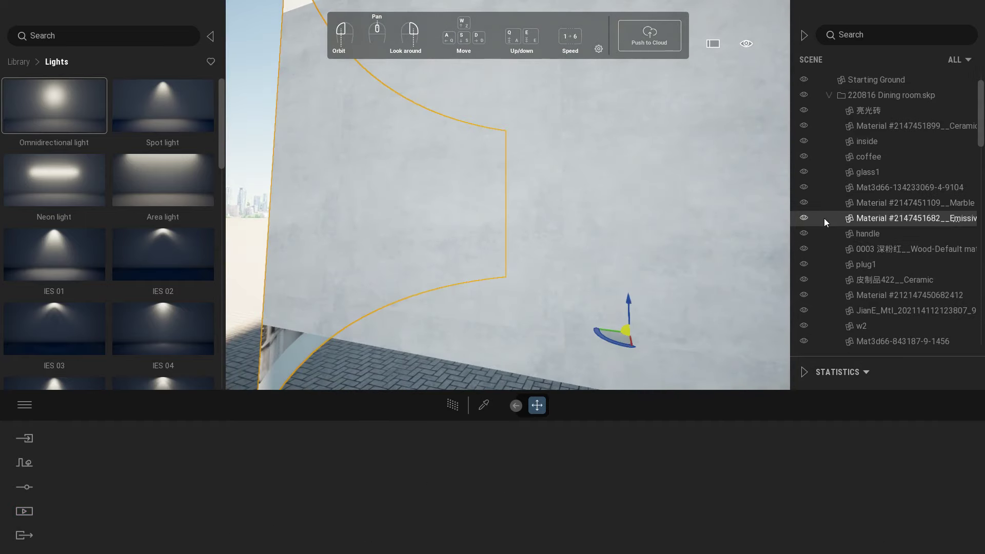
pyautogui.click(804, 218)
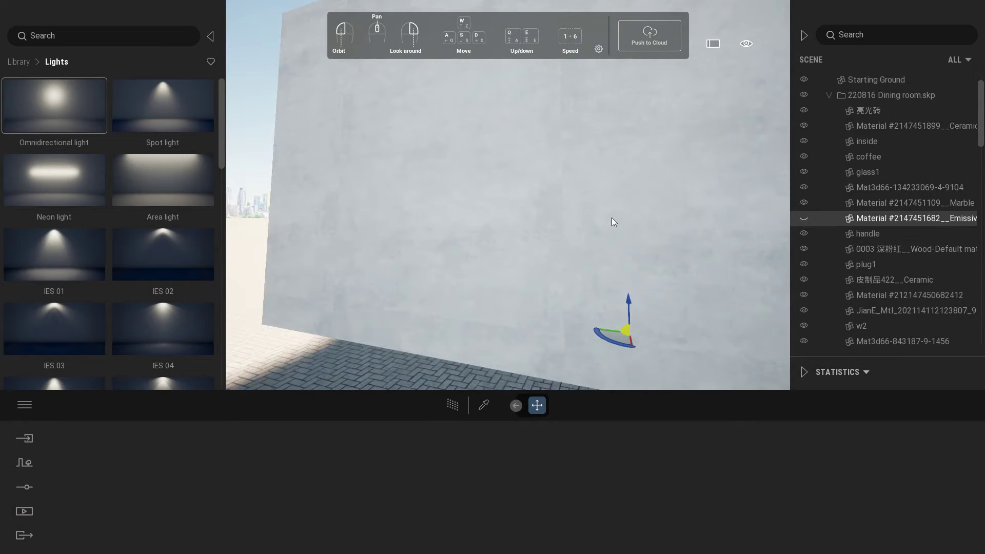
pyautogui.click(24, 510)
pyautogui.click(204, 485)
pyautogui.click(204, 468)
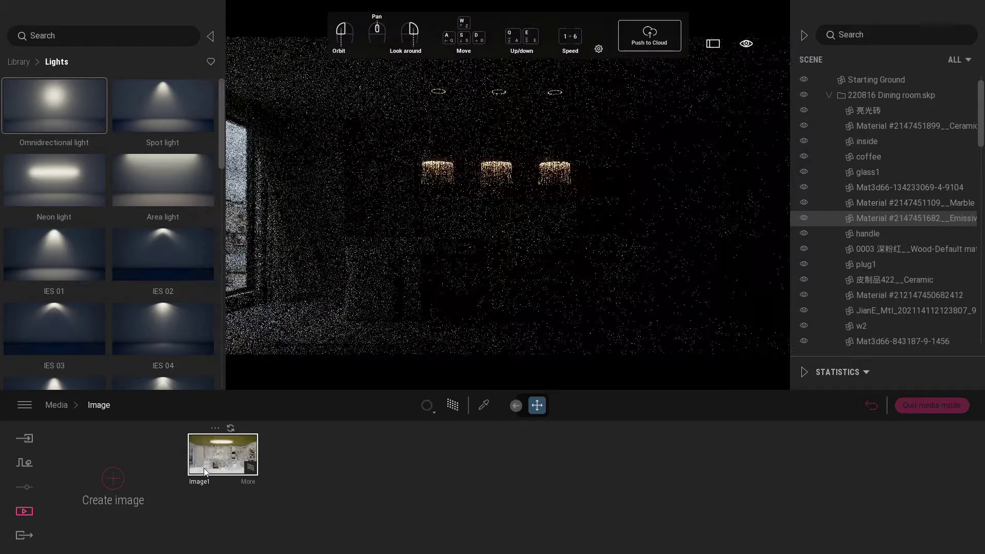
pyautogui.click(804, 218)
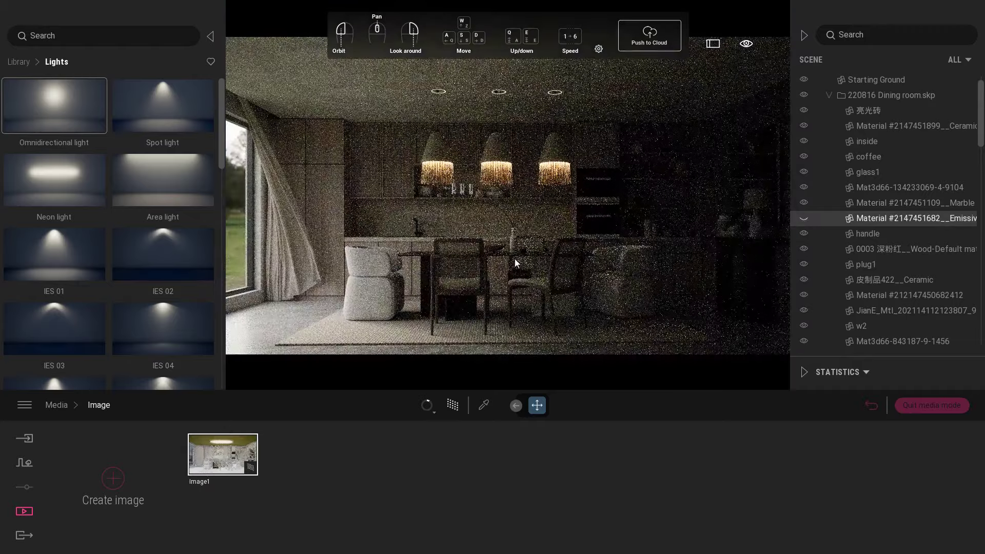
pyautogui.moveTo(509, 259); pyautogui.dragTo(536, 259, button='right')
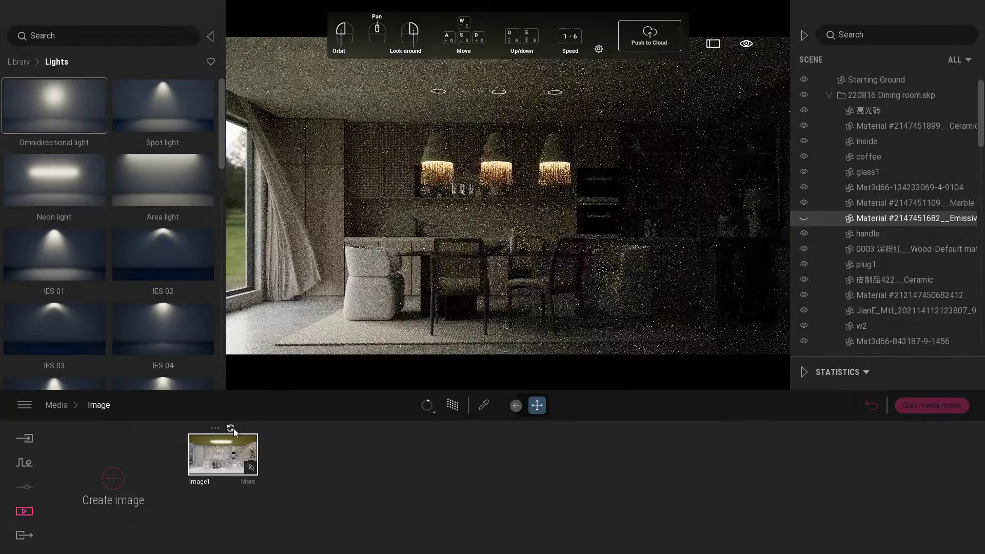
# Raise Image1's ambient light in stages to 1, 2 and finally 3.
pyautogui.click(251, 468)
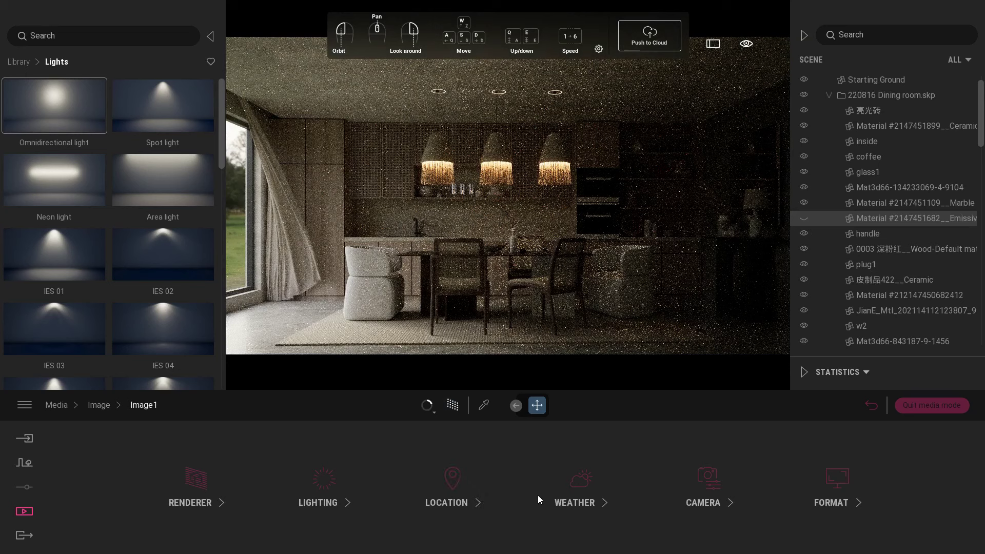
pyautogui.click(340, 487)
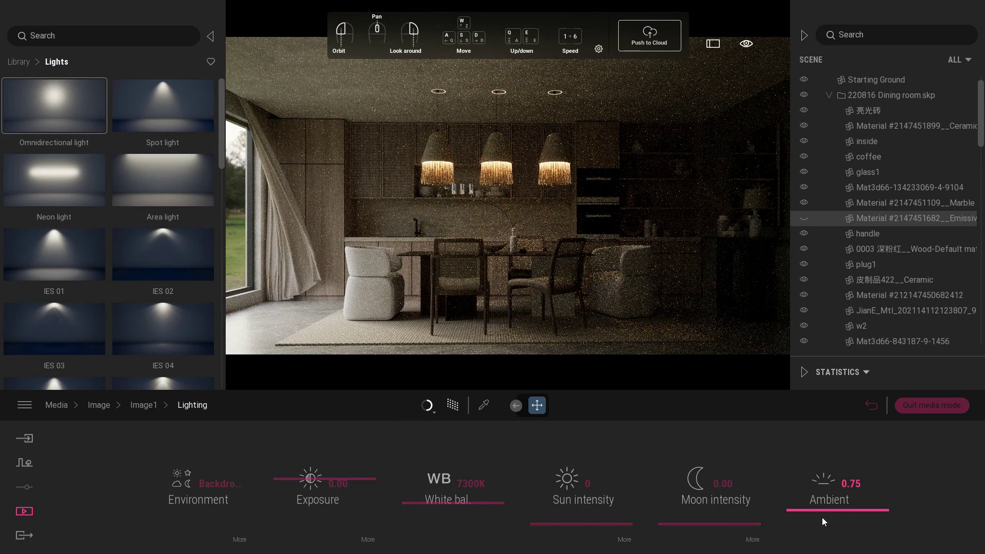
pyautogui.write('1')
pyautogui.press('Return')
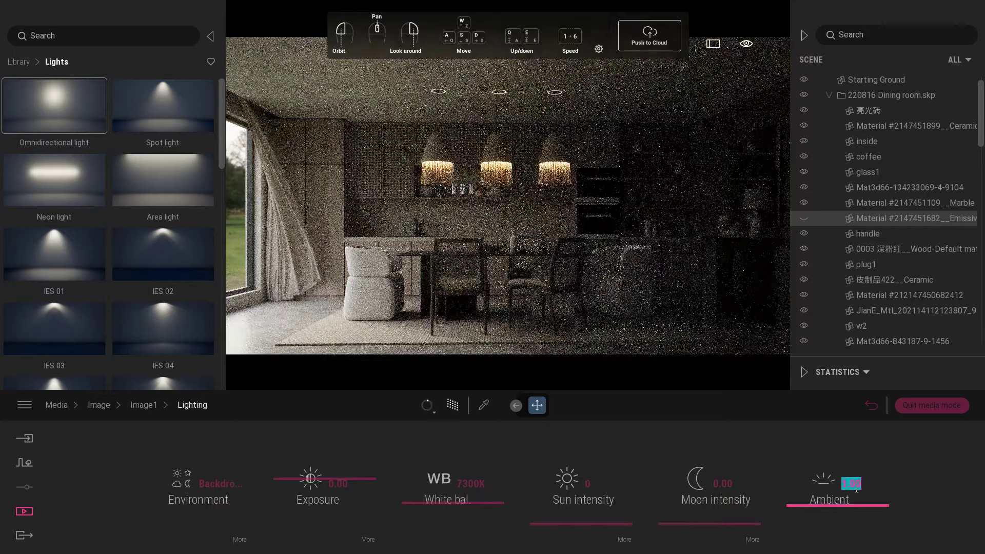
pyautogui.write('2')
pyautogui.press('Return')
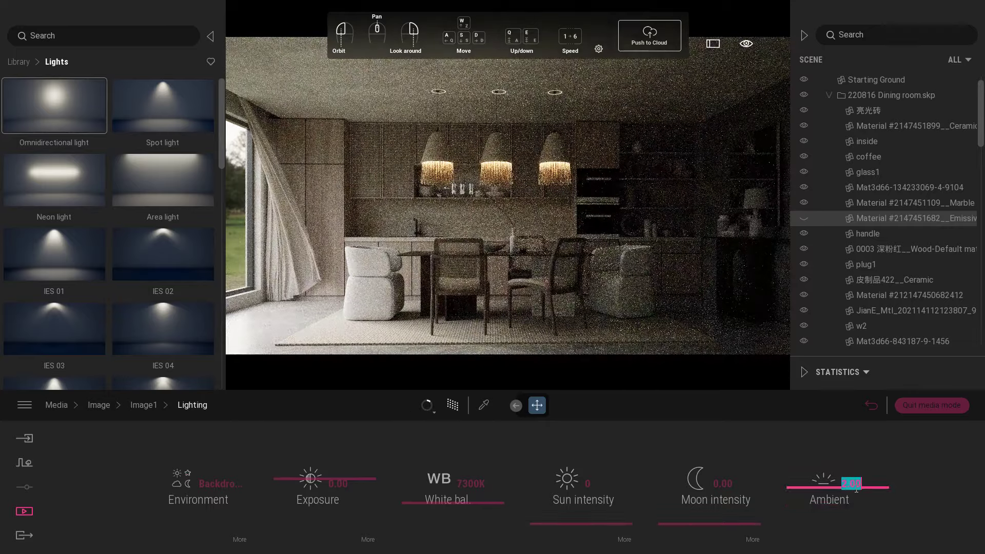
pyautogui.write('3')
pyautogui.press('Return')
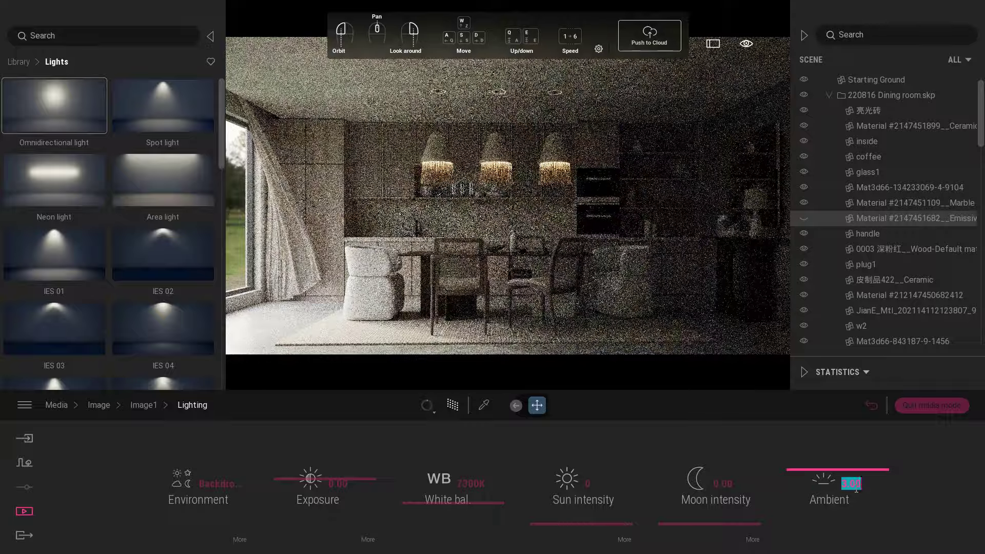
# Set Image1's exposure to 0.4 and raise its sun intensity.
pyautogui.click(340, 488)
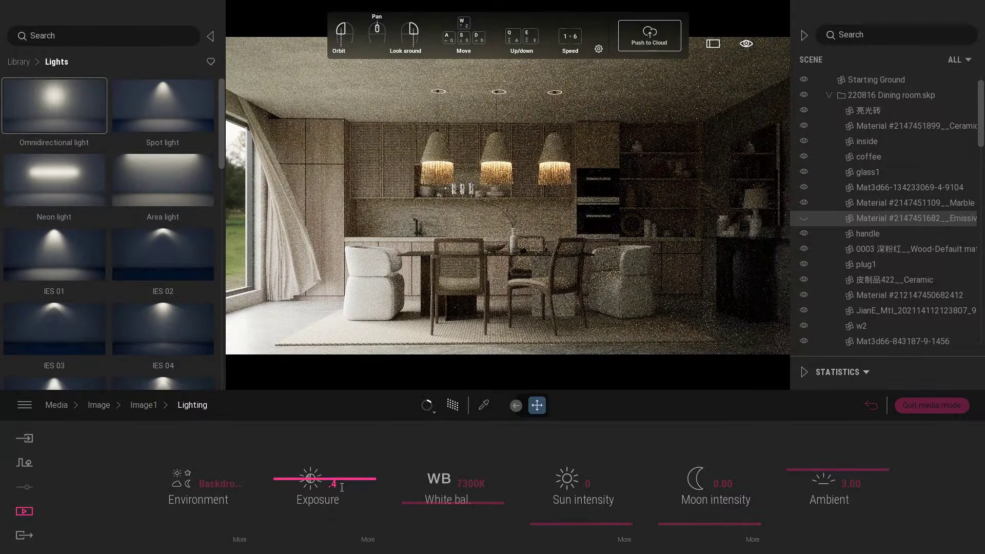
pyautogui.write('.4')
pyautogui.press('Return')
pyautogui.click(588, 483)
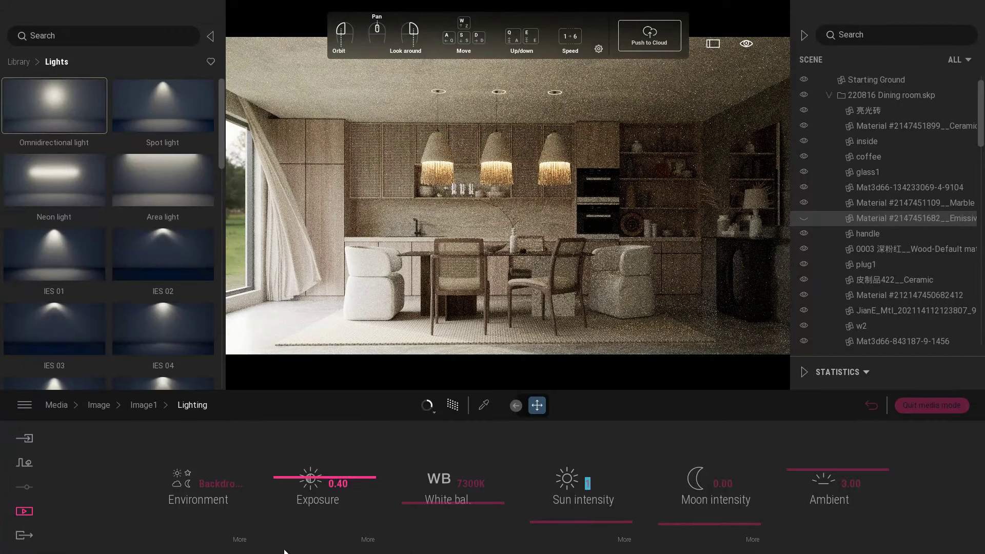
# Rotate the Backdrop HDRI to 88° and set its height offset to -2 m.
pyautogui.click(239, 539)
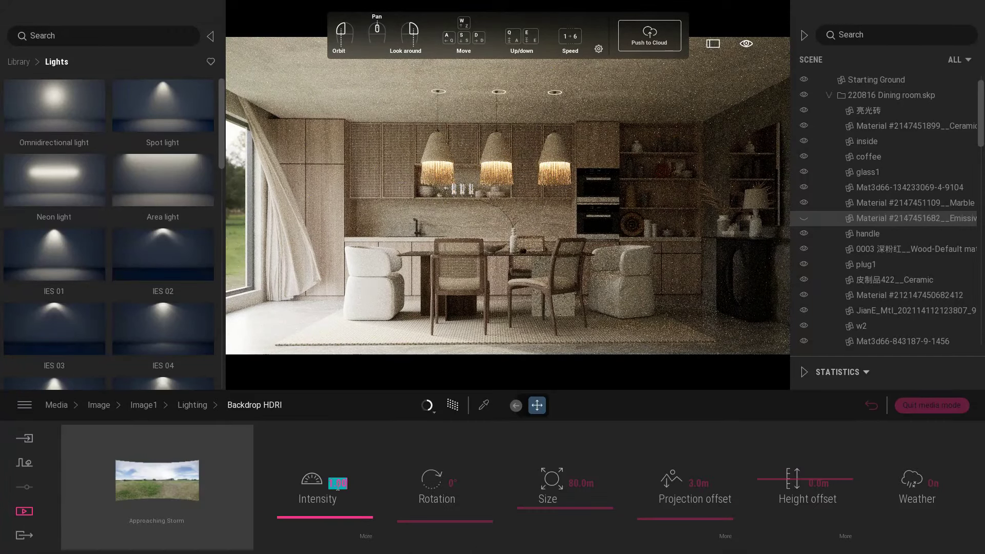
pyautogui.moveTo(433, 515); pyautogui.dragTo(451, 500)
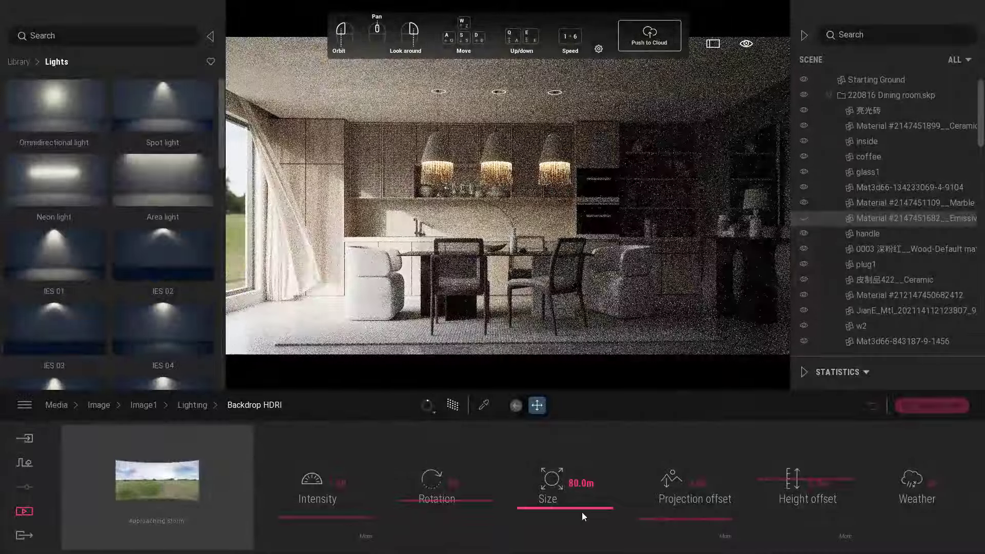
pyautogui.moveTo(778, 484); pyautogui.dragTo(776, 484)
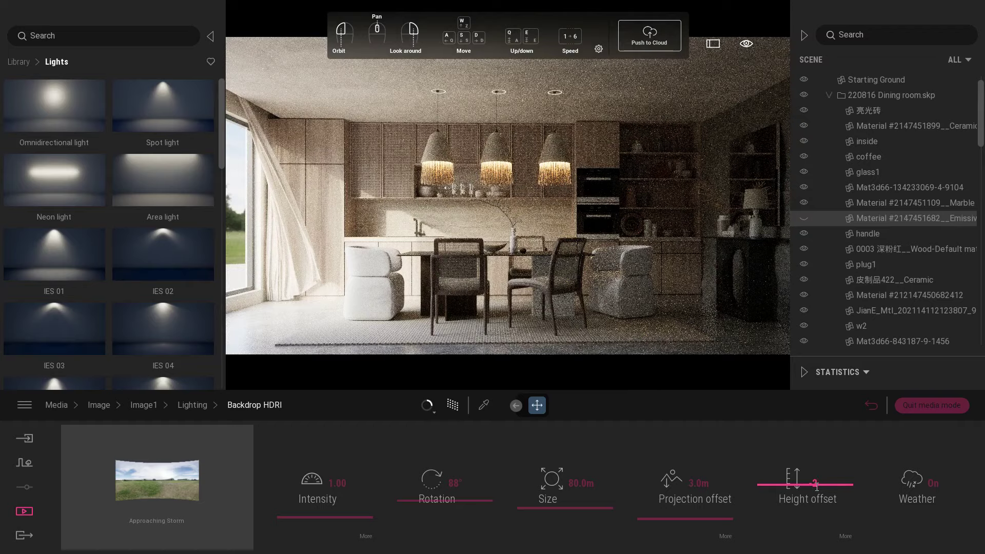
pyautogui.press('Return')
# Hide the Starting Ground in Image1.
pyautogui.click(885, 85)
pyautogui.moveTo(558, 242); pyautogui.dragTo(873, 246, button='right')
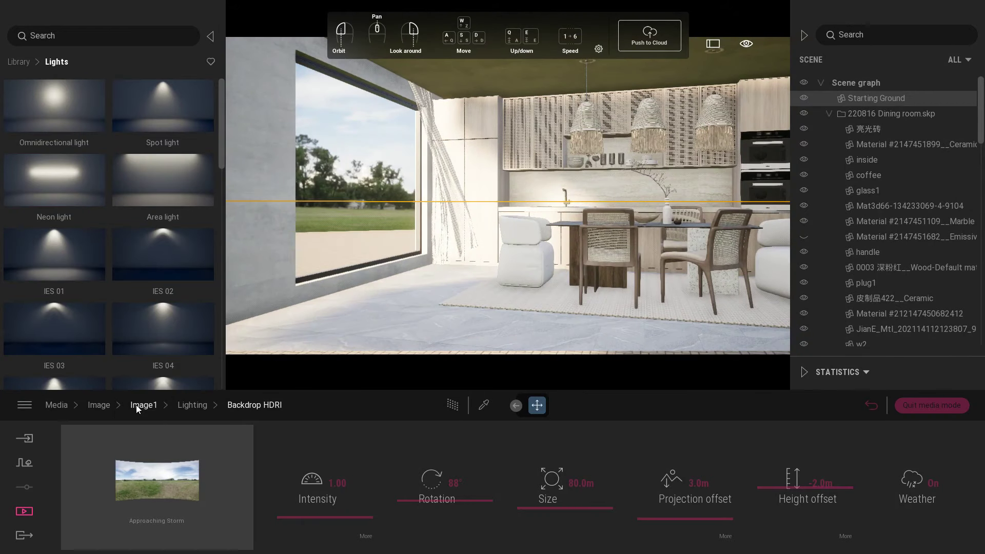
pyautogui.click(136, 404)
pyautogui.click(223, 451)
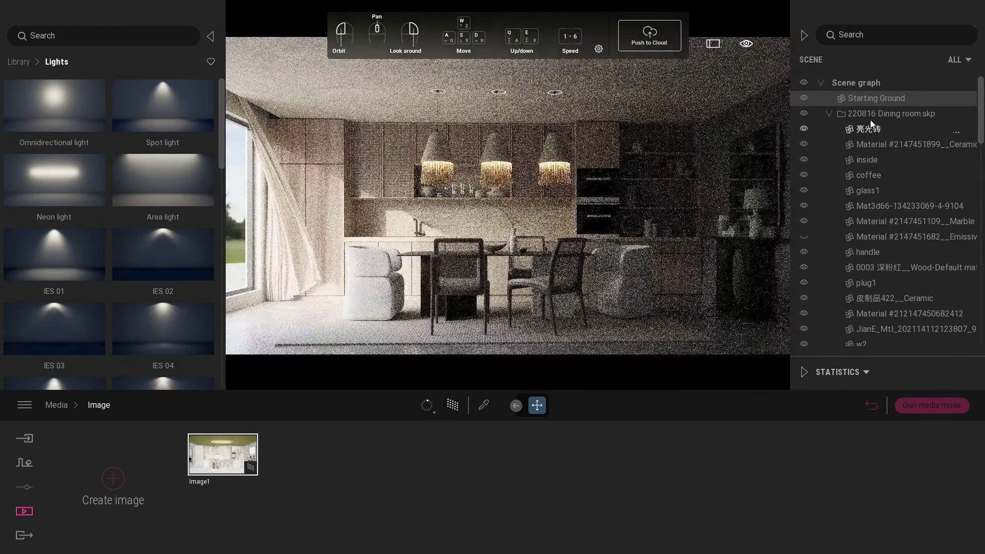
pyautogui.click(804, 98)
pyautogui.moveTo(236, 432)
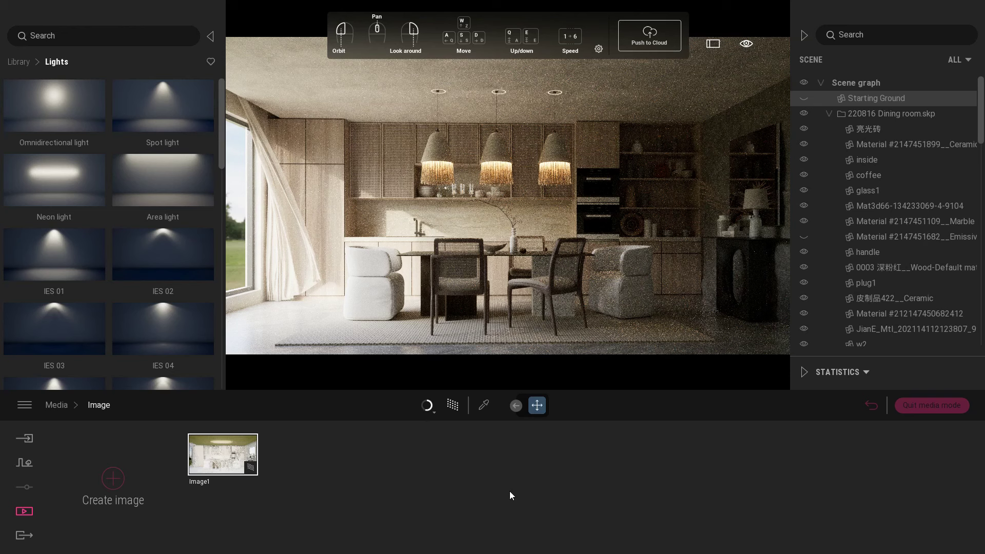
# Place an area light beneath the shelf above the jugs in the open display cabinet.
pyautogui.click(928, 405)
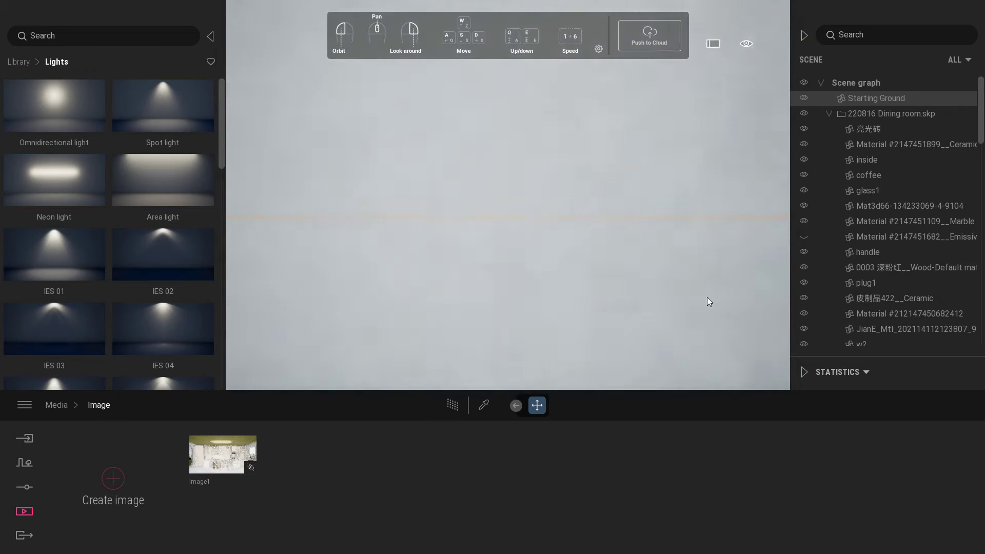
pyautogui.press('w')
pyautogui.press('d')
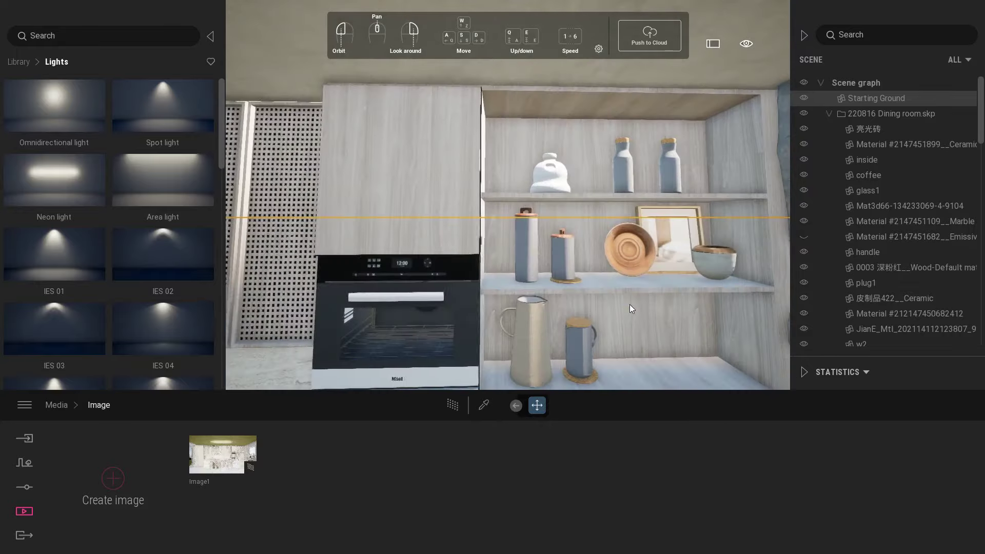
pyautogui.press('q')
pyautogui.scroll(10, 629, 304)
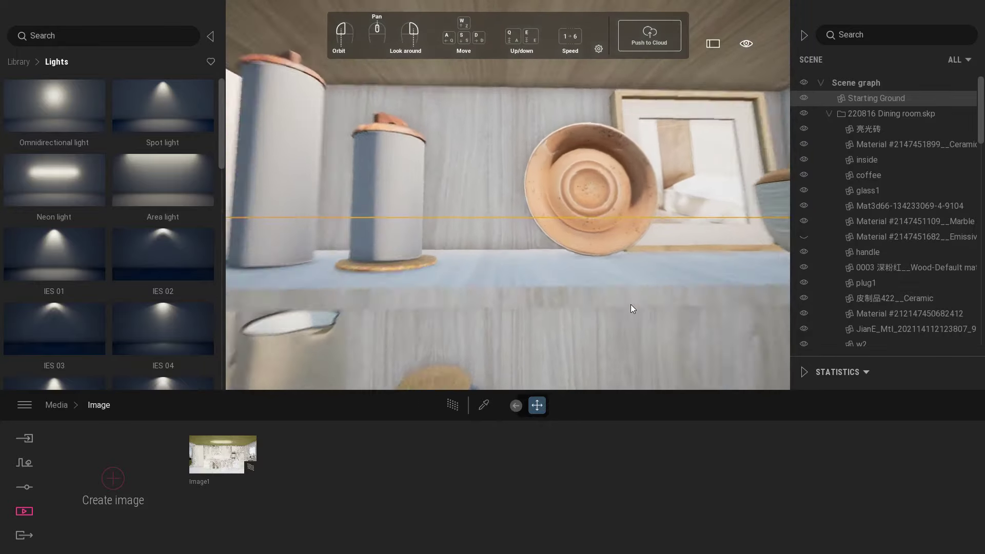
pyautogui.scroll(10, 627, 272)
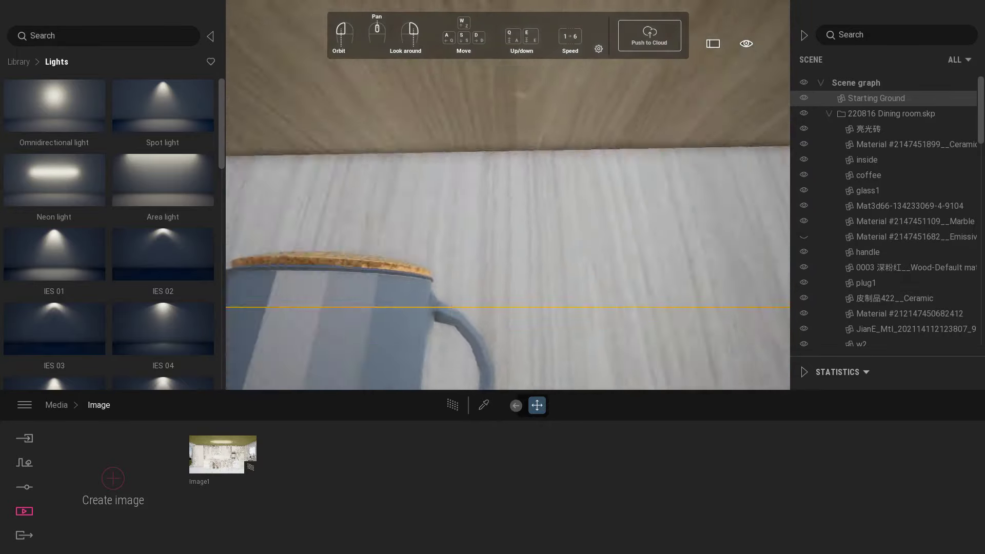
pyautogui.moveTo(174, 201); pyautogui.dragTo(467, 171)
pyautogui.scroll(-10, 550, 196)
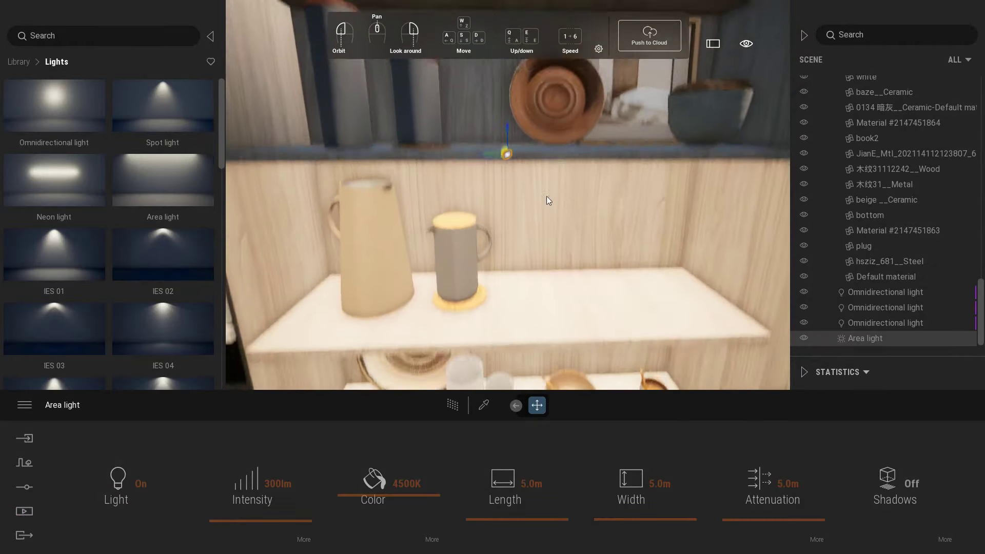
# Set the new area light's width, length and attenuation to 1 m each.
pyautogui.click(277, 483)
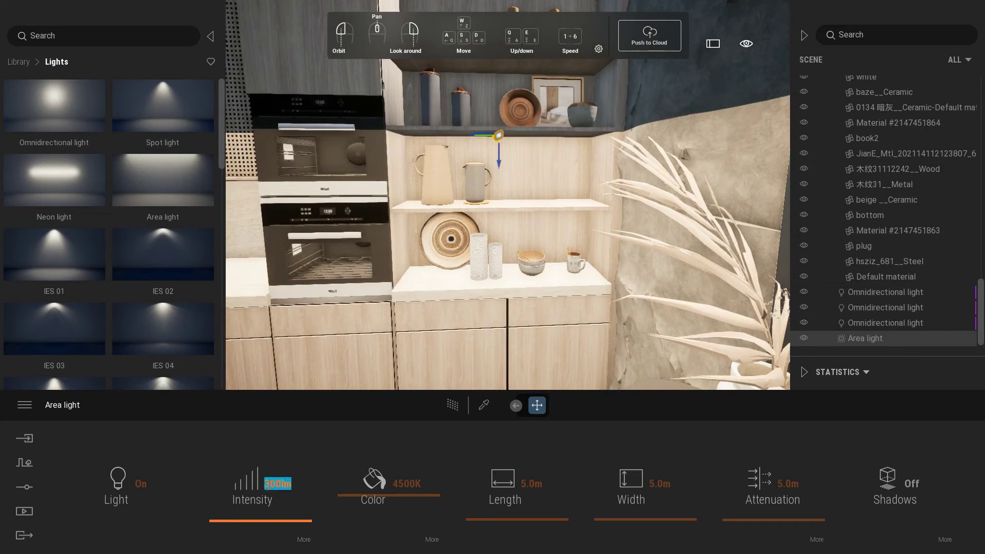
pyautogui.click(658, 484)
pyautogui.write('1')
pyautogui.press('Return')
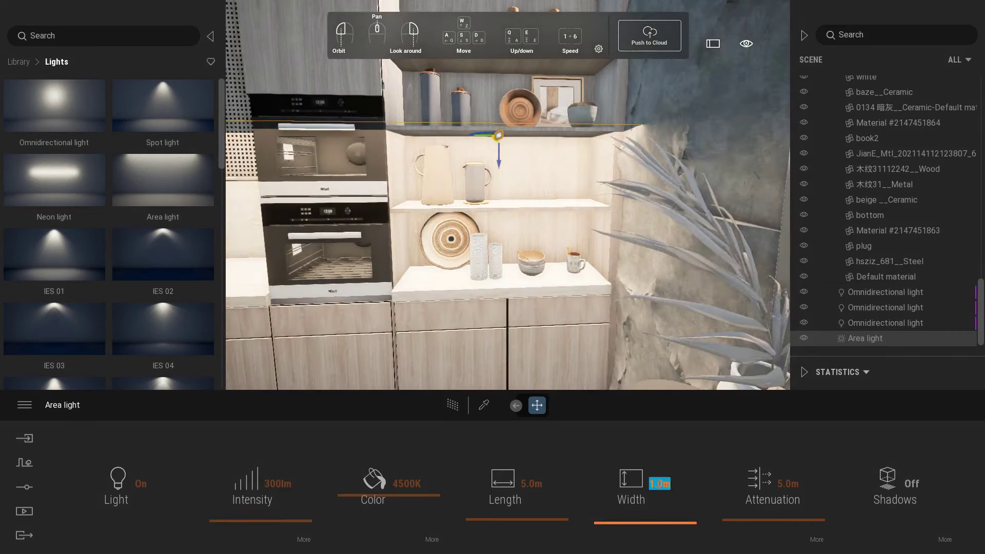
pyautogui.click(532, 483)
pyautogui.write('1')
pyautogui.press('Return')
pyautogui.click(638, 488)
pyautogui.press('Tab')
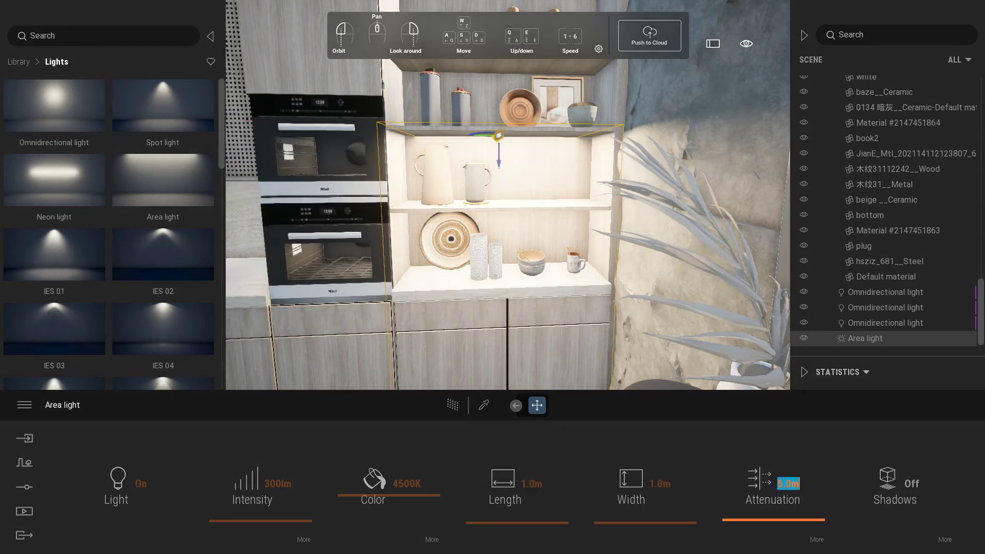
pyautogui.write('1')
# Narrow the area light to 0.1 m, set its length to 1.2 m and intensity to 10 lm, and preview it in Image1.
pyautogui.click(657, 485)
pyautogui.write('0.1')
pyautogui.press('Return')
pyautogui.click(528, 487)
pyautogui.write('1.2')
pyautogui.press('Return')
pyautogui.click(266, 490)
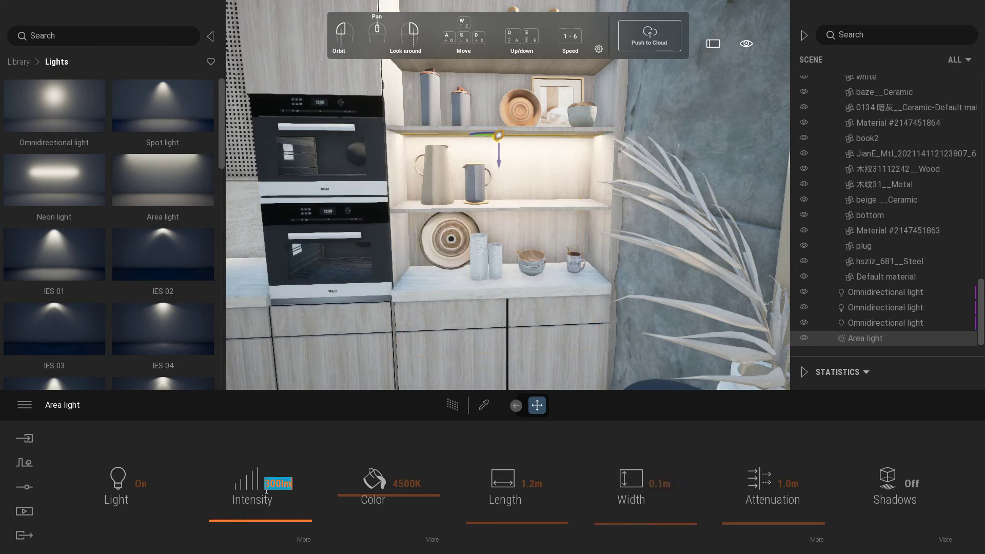
pyautogui.click(32, 507)
pyautogui.click(193, 485)
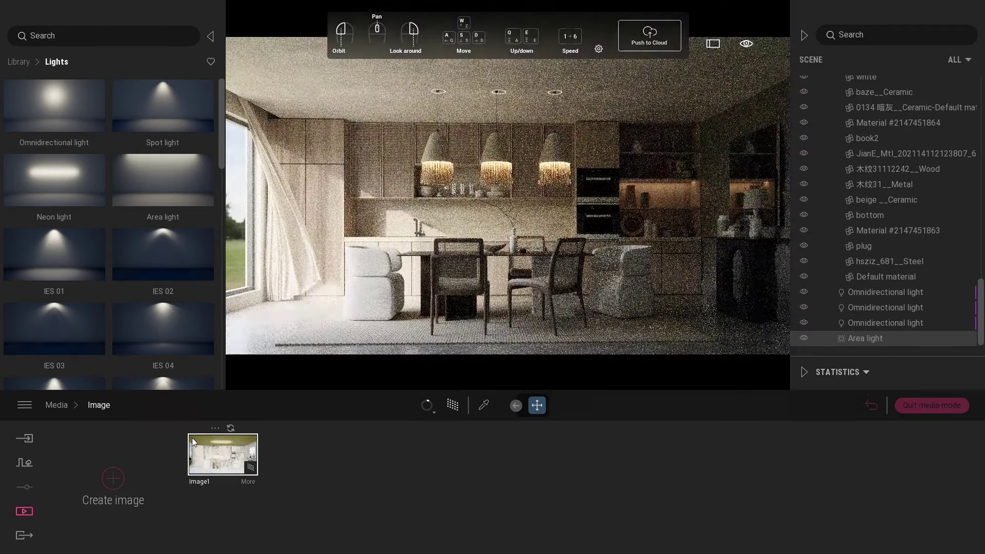
# Shift the area light to the back of the shelf, set its attenuation to 0.5 m, and preview it in Image1.
pyautogui.click(928, 405)
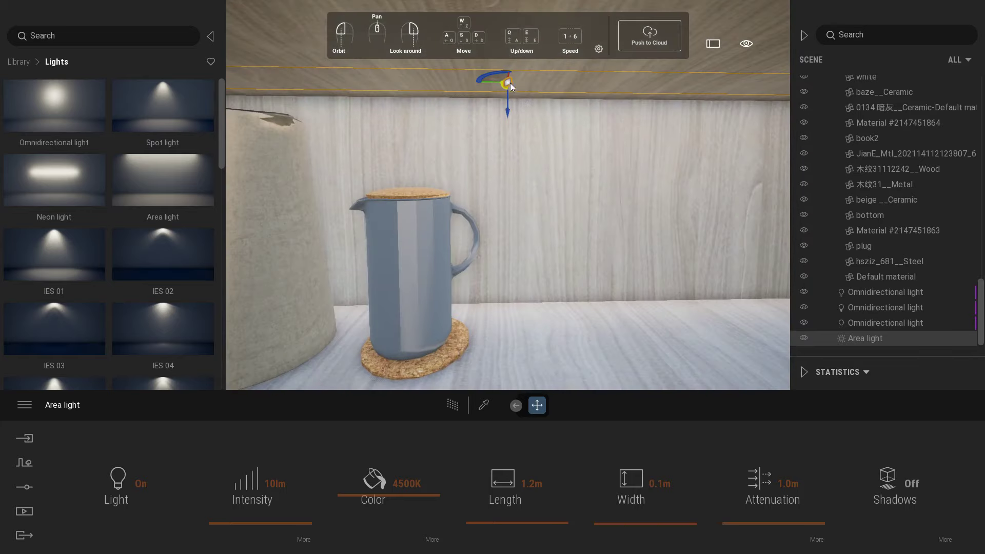
pyautogui.moveTo(510, 83)
pyautogui.mouseDown()
pyautogui.moveTo(510, 177)
pyautogui.moveTo(532, 71)
pyautogui.moveTo(529, 110)
pyautogui.mouseUp()
pyautogui.moveTo(410, 268); pyautogui.dragTo(477, 268, button='right')
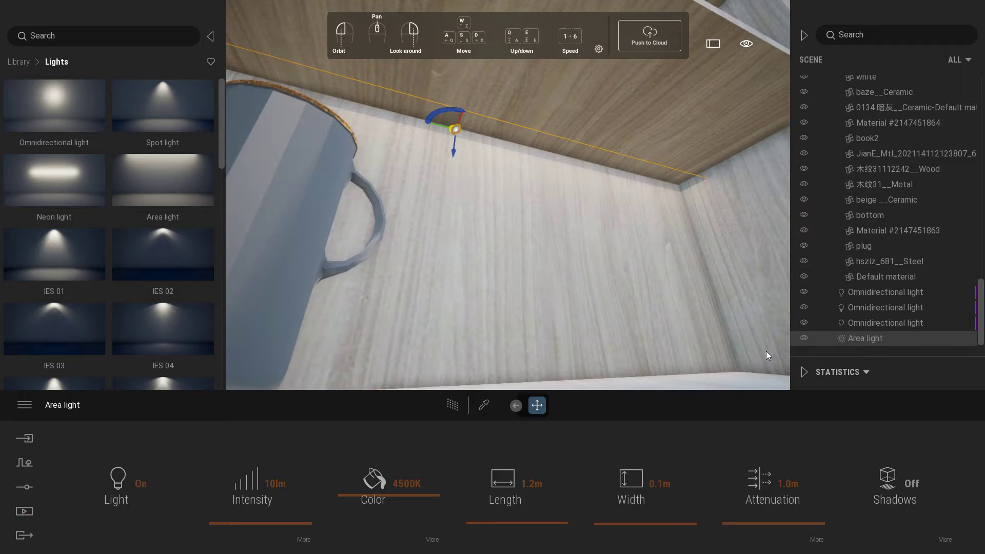
pyautogui.write('0.5')
pyautogui.press('Return')
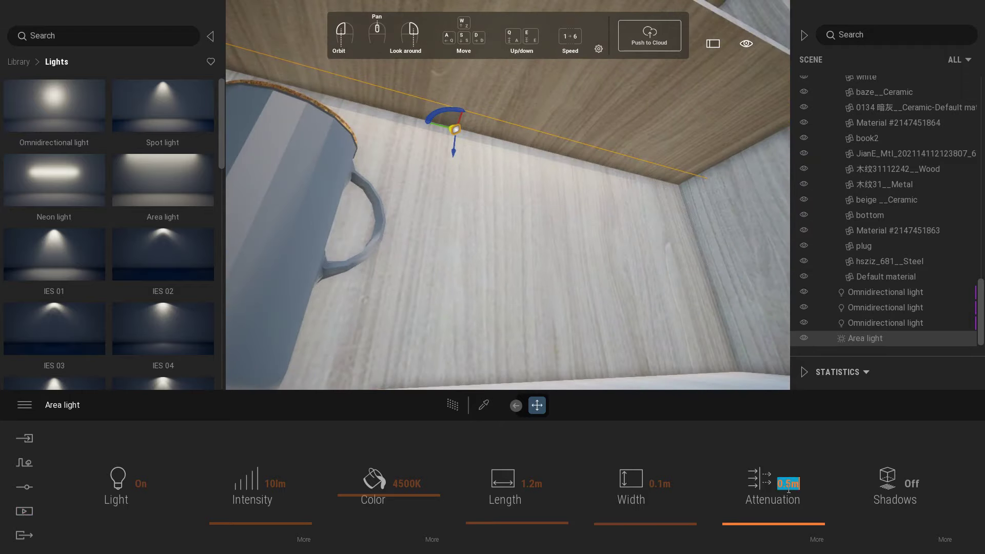
pyautogui.click(24, 511)
pyautogui.click(195, 476)
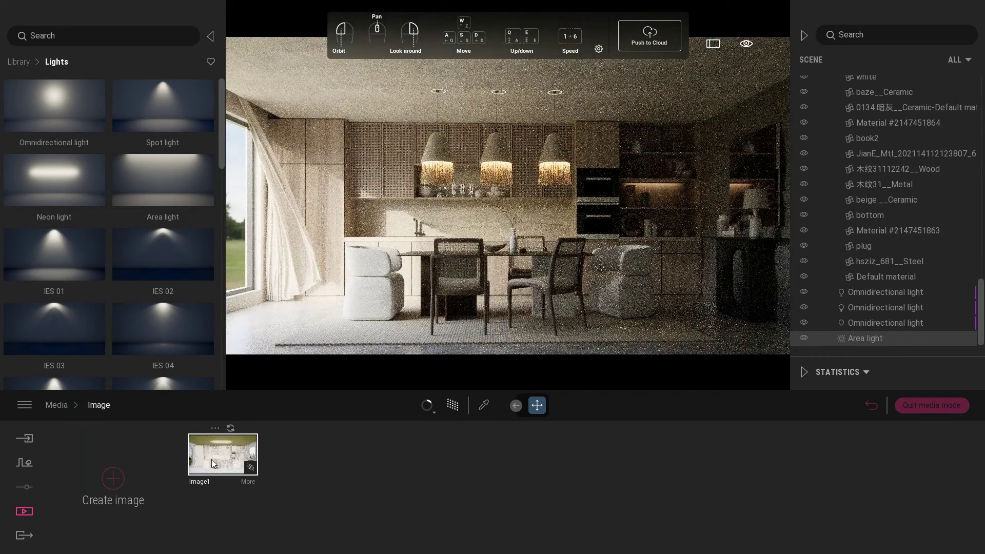
# Set the shelf area light's length to 2 m and preview Image1 again.
pyautogui.click(923, 404)
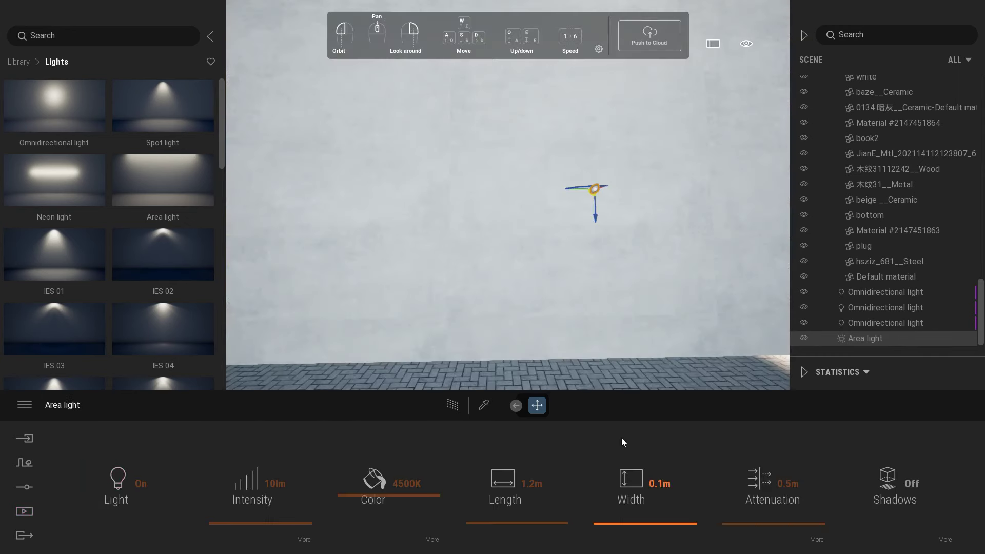
pyautogui.click(24, 510)
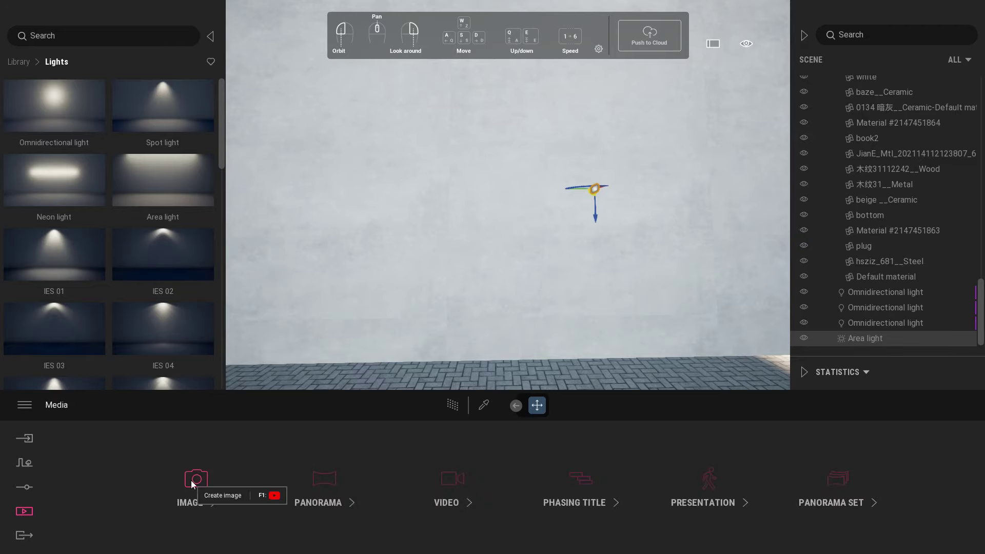
pyautogui.click(195, 480)
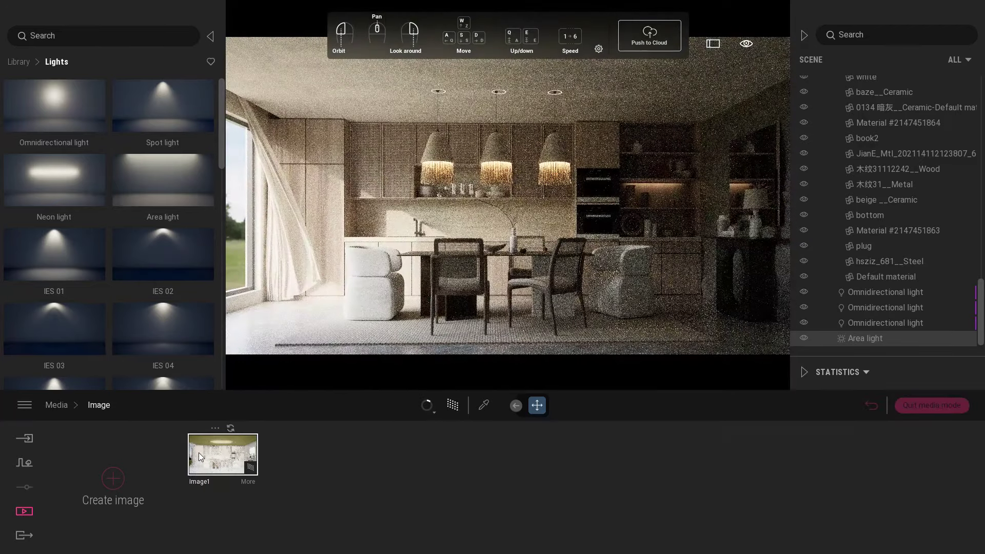
# Copy the area light as an instance to the underside of the next shelf up and check it in Image1.
pyautogui.click(928, 406)
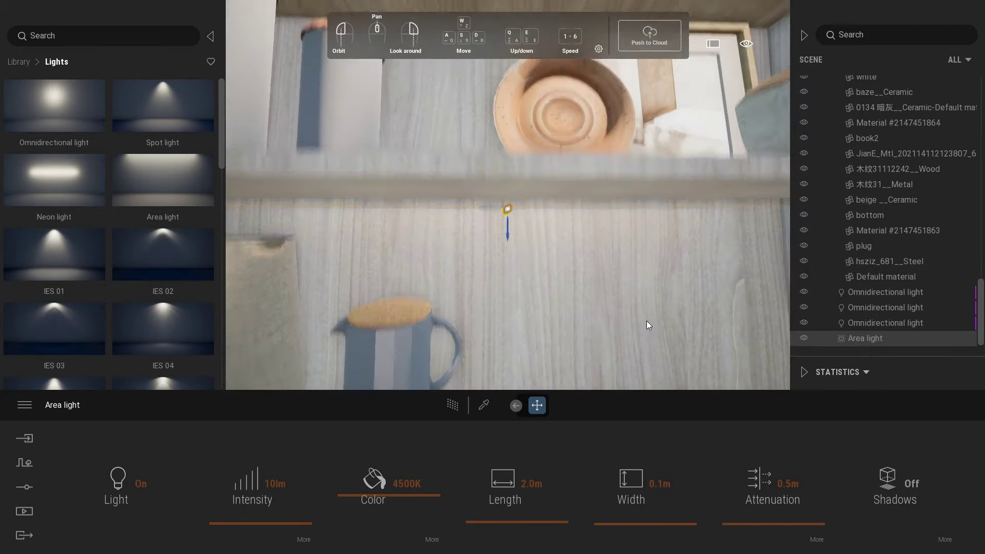
pyautogui.moveTo(506, 307); pyautogui.dragTo(506, 118)
pyautogui.click(474, 334)
pyautogui.moveTo(482, 216); pyautogui.dragTo(500, 159, button='right')
pyautogui.moveTo(477, 173); pyautogui.dragTo(479, 149)
pyautogui.moveTo(475, 198); pyautogui.dragTo(487, 254)
pyautogui.click(24, 511)
pyautogui.click(193, 480)
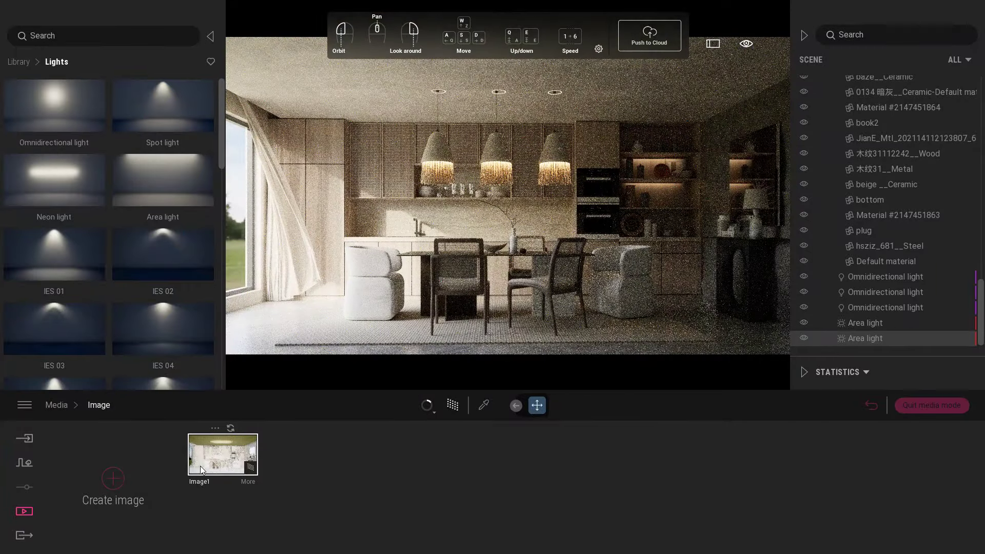
pyautogui.click(931, 406)
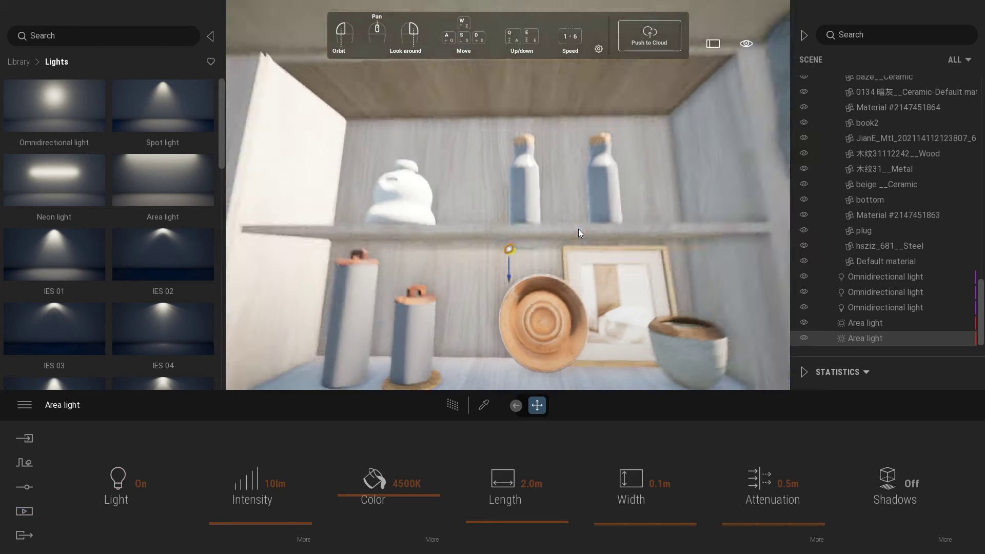
pyautogui.keyDown('shift'); pyautogui.moveTo(509, 263); pyautogui.dragTo(518, 135); pyautogui.keyUp('shift')
pyautogui.press('Escape')
pyautogui.keyDown('shift'); pyautogui.moveTo(518, 273); pyautogui.dragTo(503, 157); pyautogui.keyUp('shift')
pyautogui.keyDown('shift'); pyautogui.moveTo(512, 121); pyautogui.dragTo(512, 121); pyautogui.keyUp('shift')
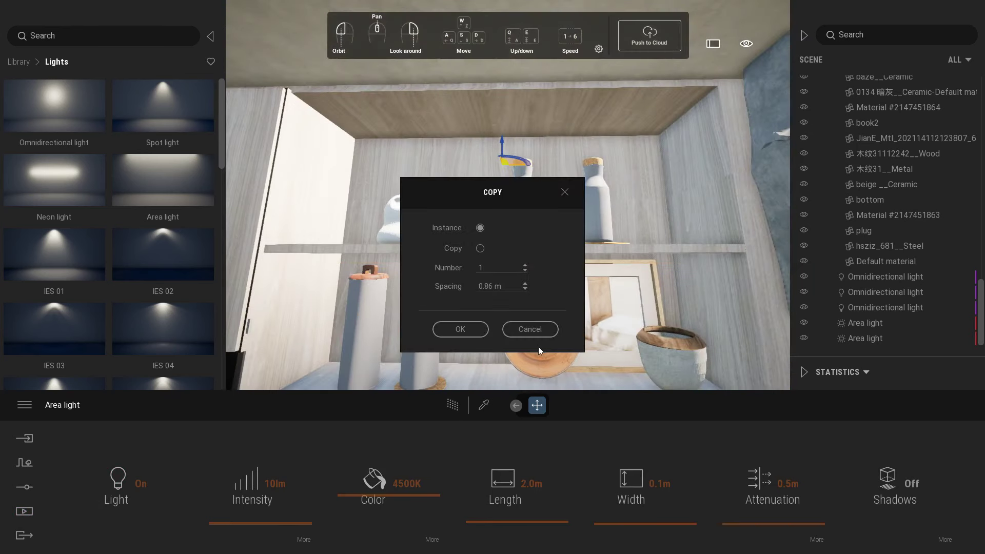
pyautogui.click(531, 330)
pyautogui.moveTo(531, 322); pyautogui.dragTo(516, 133)
pyautogui.click(538, 336)
# Copy the area light into the cabinet's uppermost compartment, raise it against the top board, and preview all three shelf lights in Image1.
pyautogui.keyDown('alt'); pyautogui.moveTo(504, 310); pyautogui.dragTo(499, 152); pyautogui.keyUp('alt')
pyautogui.click(471, 334)
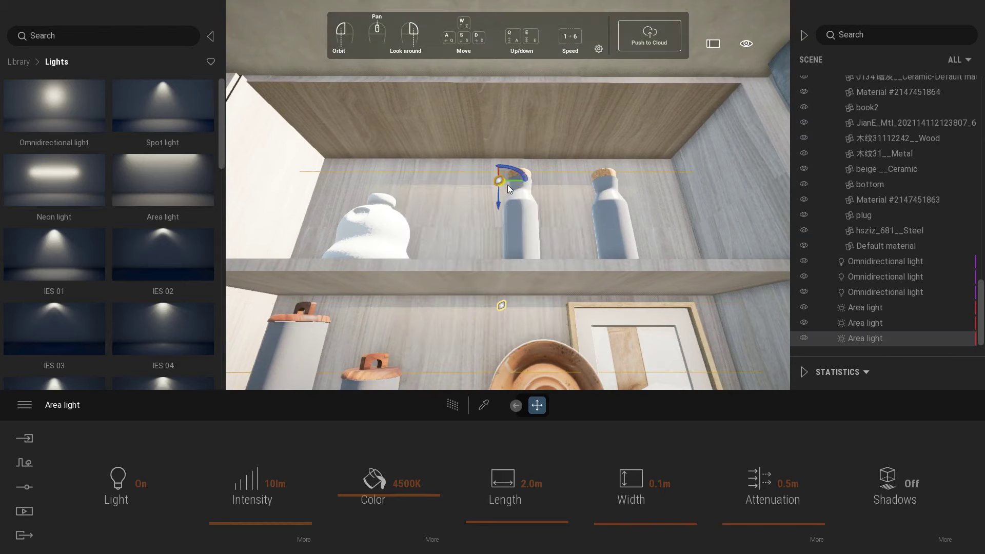
pyautogui.moveTo(500, 201); pyautogui.dragTo(503, 176)
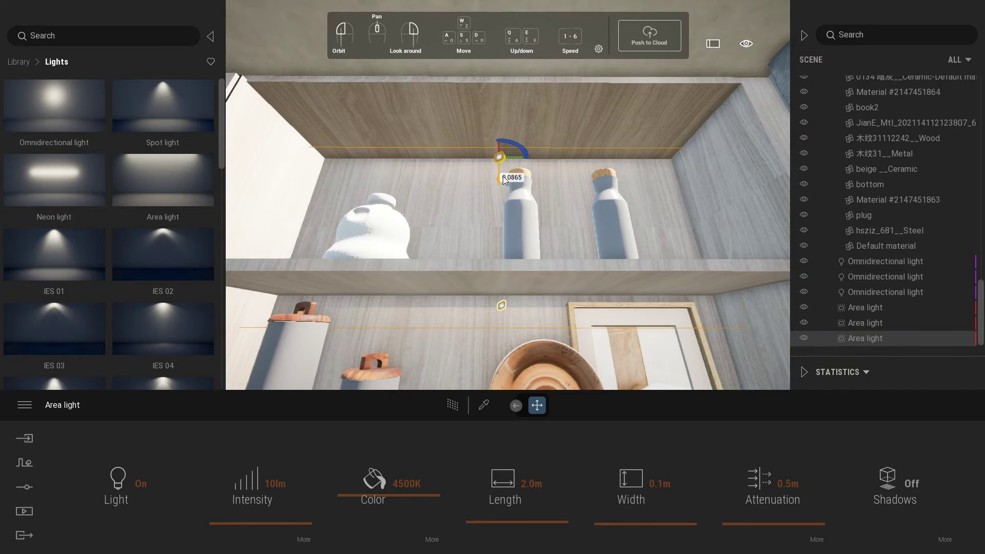
pyautogui.click(40, 511)
pyautogui.click(216, 459)
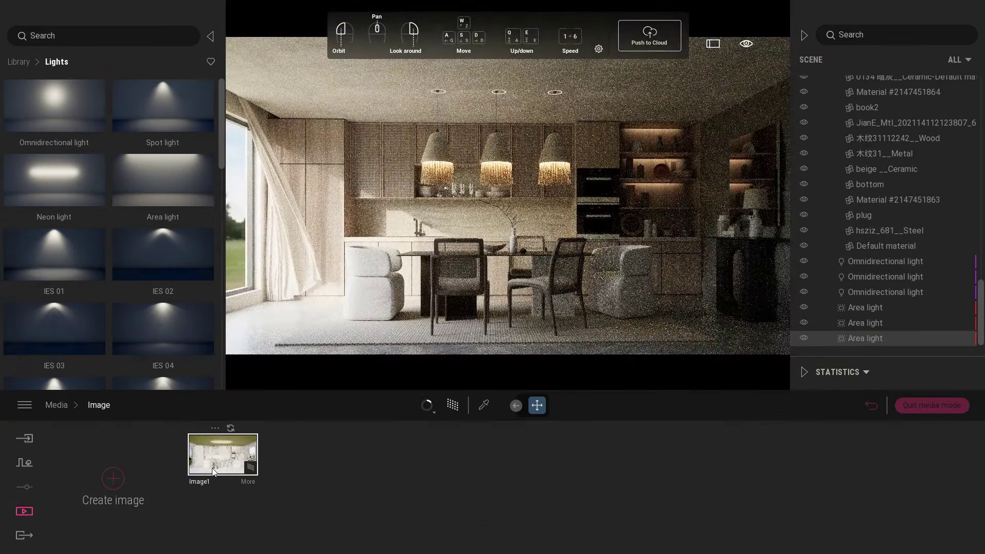
# Set the instanced shelf lights' length to 4 m, increase their attenuation, and preview them in Image1.
pyautogui.click(931, 405)
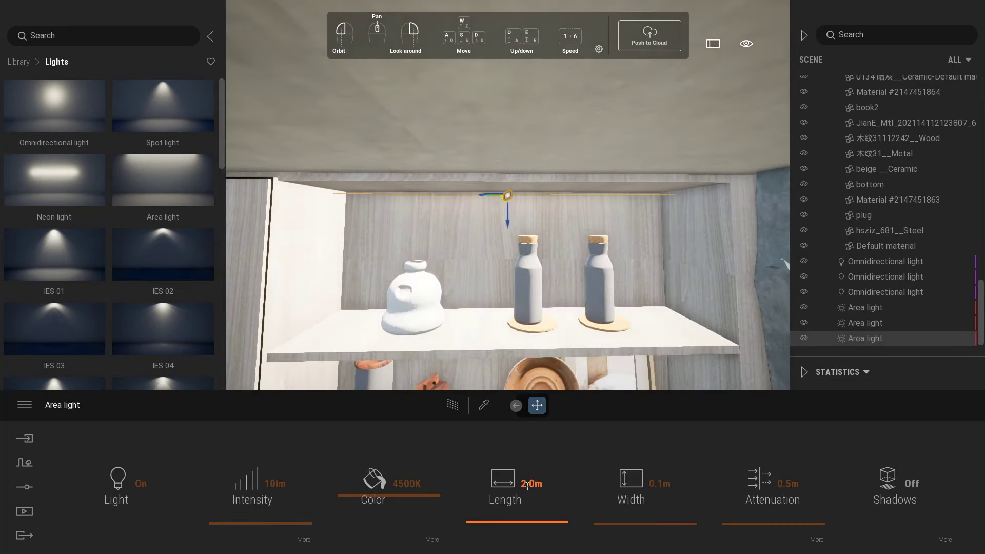
pyautogui.click(529, 483)
pyautogui.write('4')
pyautogui.press('Return')
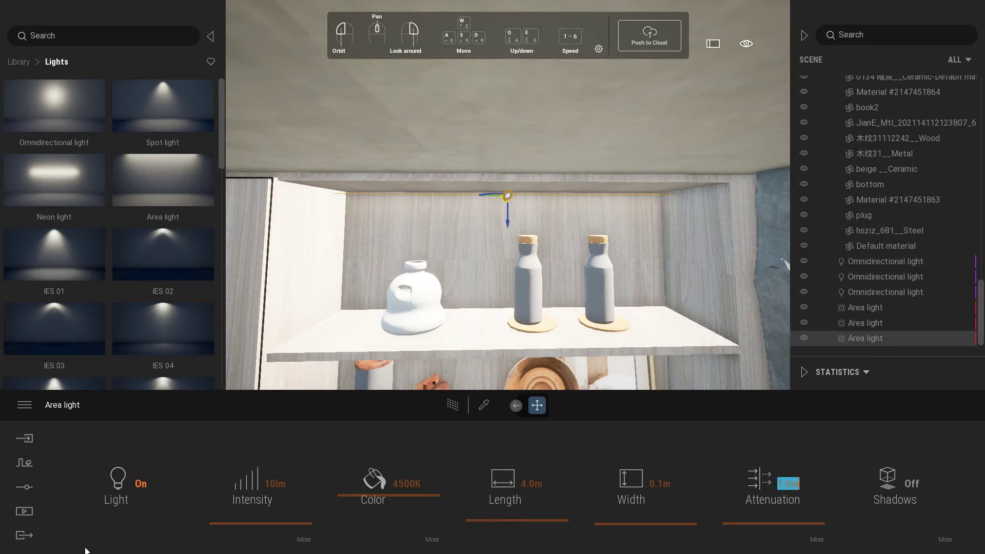
pyautogui.click(24, 510)
pyautogui.click(213, 476)
pyautogui.click(220, 454)
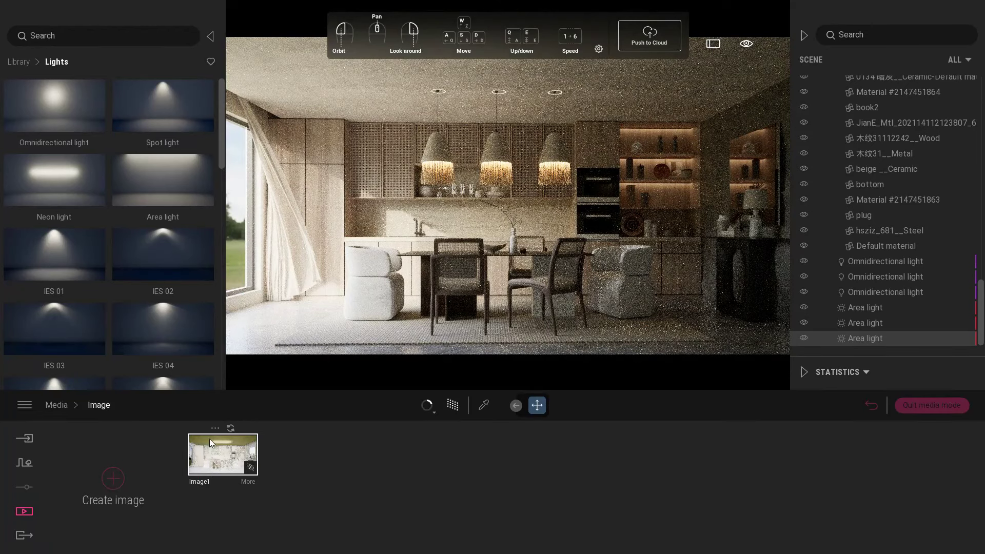
# Copy the area light as an instance to the underside of the shelf above the decorative plate and preview it in Image1.
pyautogui.click(940, 411)
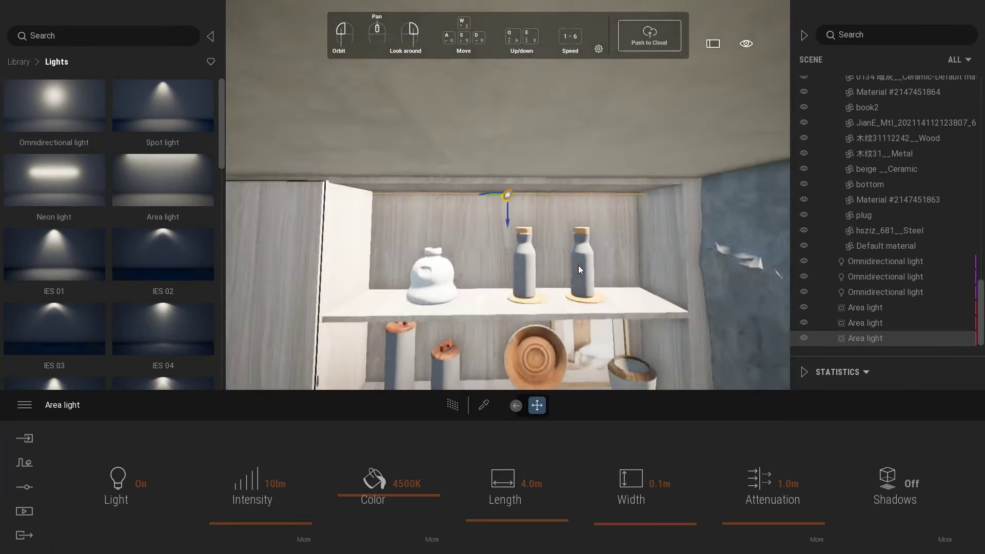
pyautogui.press('s')
pyautogui.press('q')
pyautogui.moveTo(579, 266); pyautogui.dragTo(548, 161, button='right')
pyautogui.moveTo(515, 136); pyautogui.dragTo(543, 358)
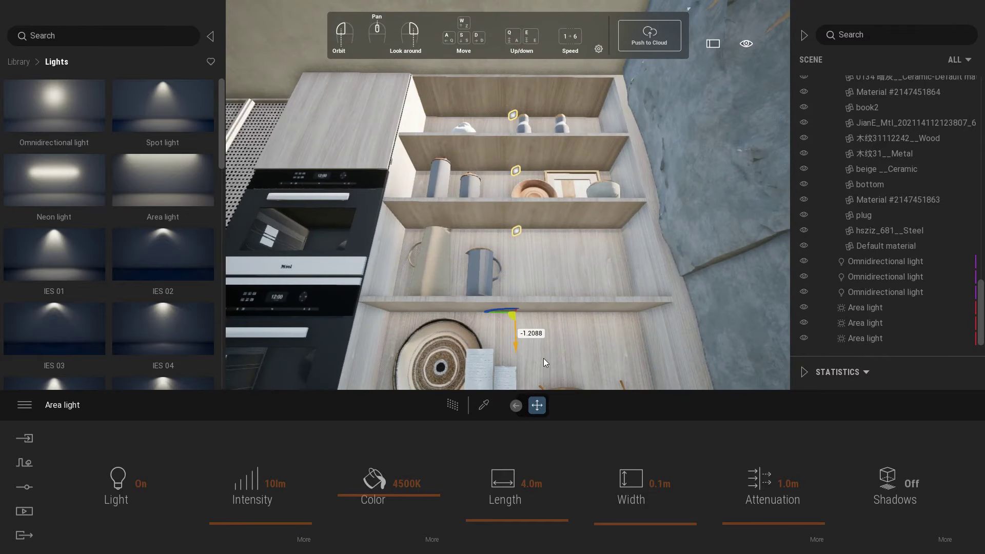
pyautogui.click(459, 326)
pyautogui.click(24, 511)
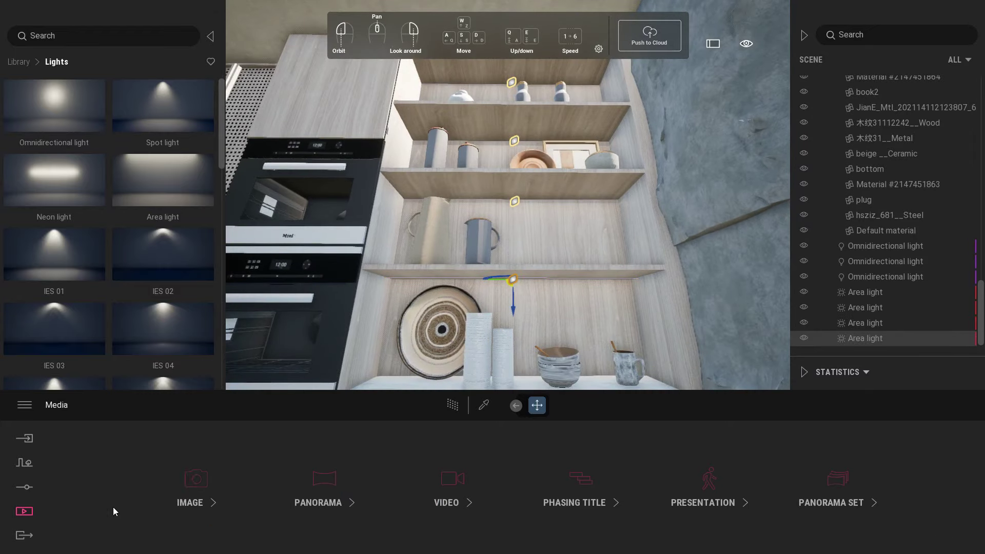
pyautogui.click(191, 434)
pyautogui.click(201, 461)
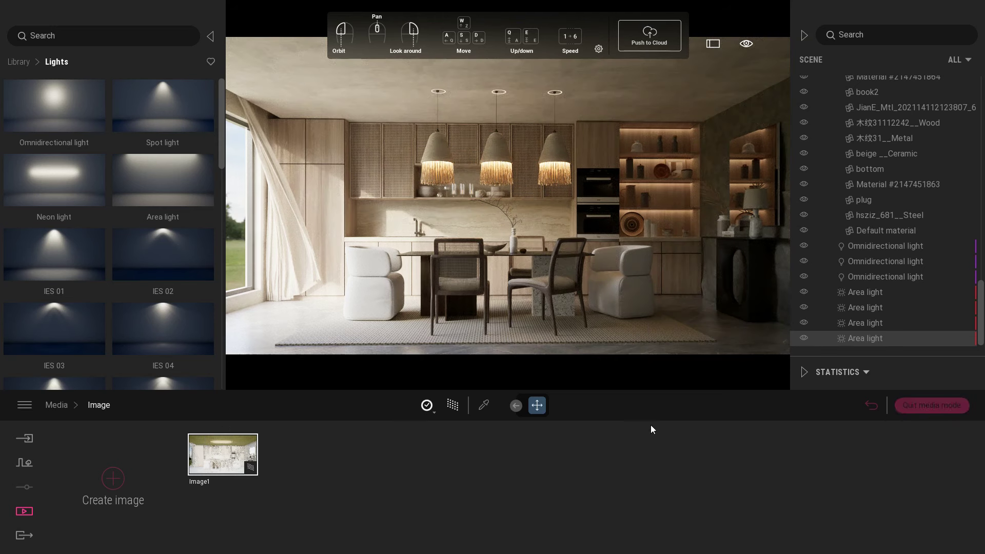
# Set the reflection of the white armchair fabric and of the rug material to 30%.
pyautogui.click(919, 406)
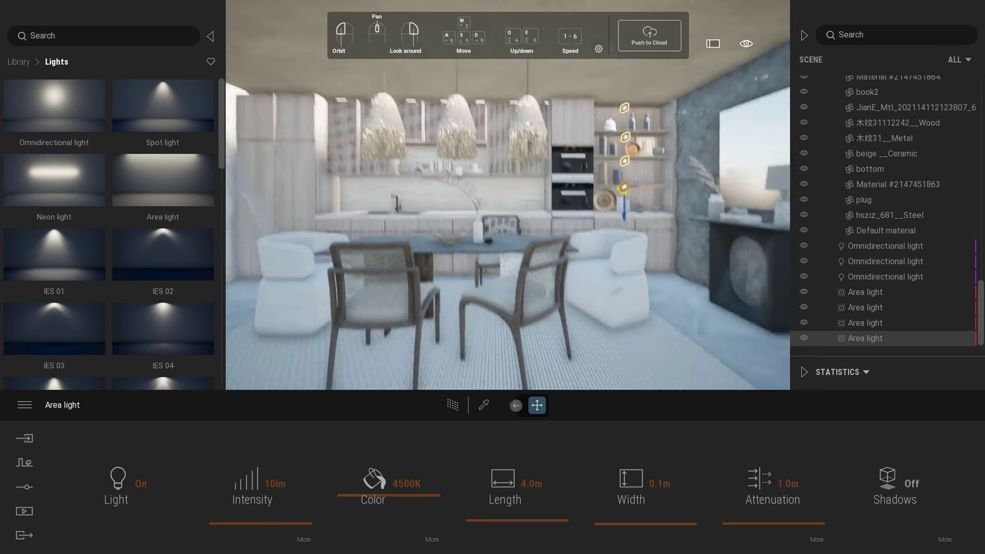
pyautogui.click(483, 405)
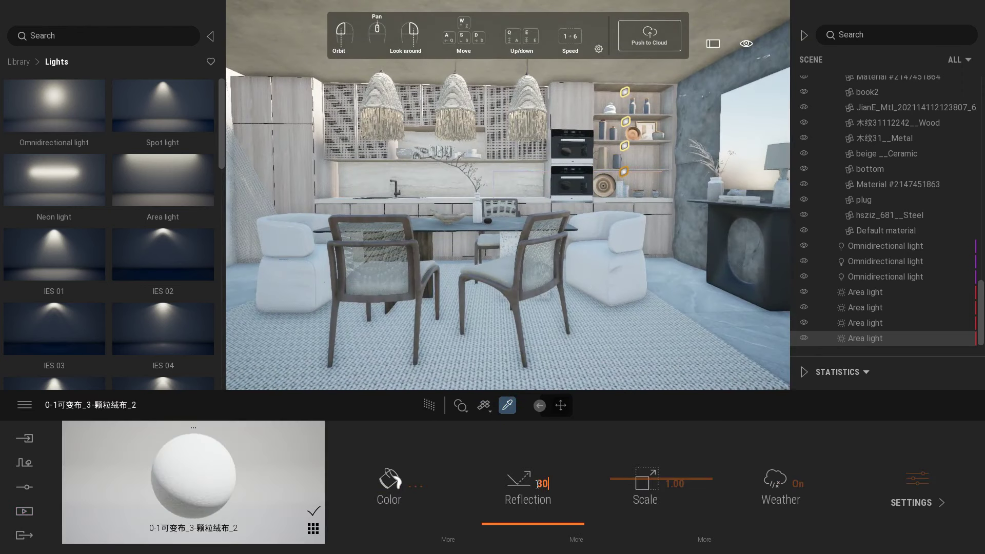
pyautogui.click(671, 362)
pyautogui.moveTo(605, 379); pyautogui.dragTo(770, 318, button='right')
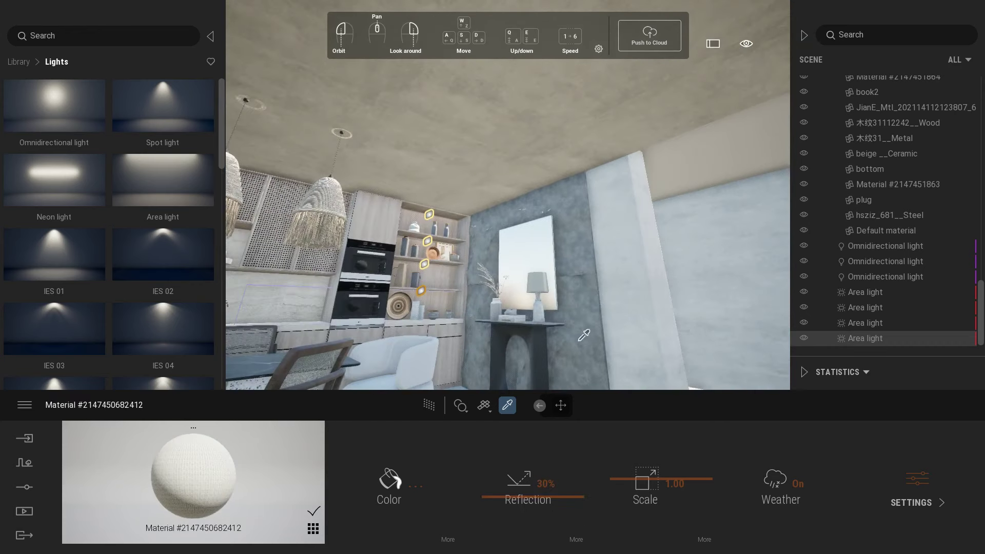
# Import Component_39.skp from the object library's wall light folder, using the scene material for all material conflicts.
pyautogui.click(24, 438)
pyautogui.click(117, 479)
pyautogui.click(556, 251)
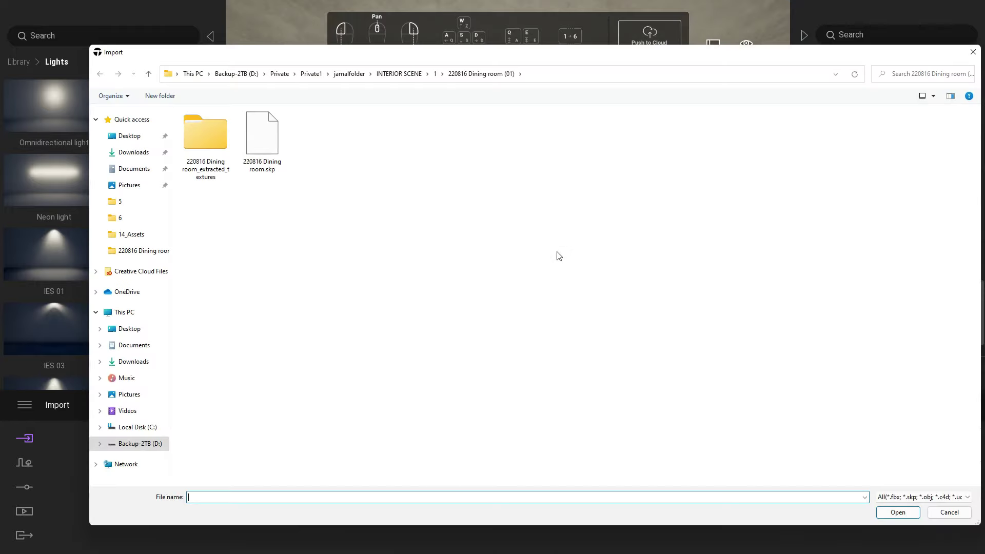
pyautogui.click(354, 73)
pyautogui.click(311, 71)
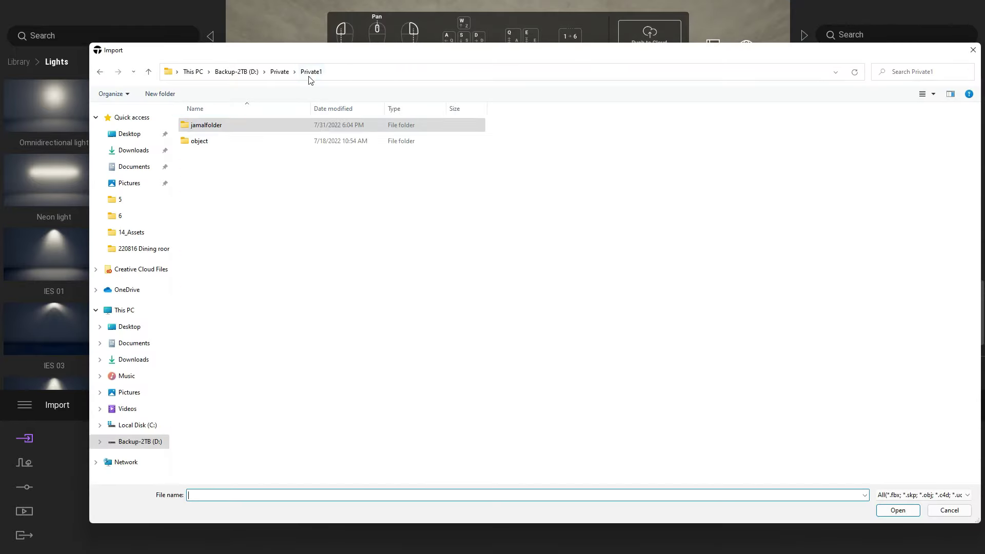
pyautogui.doubleClick(198, 141)
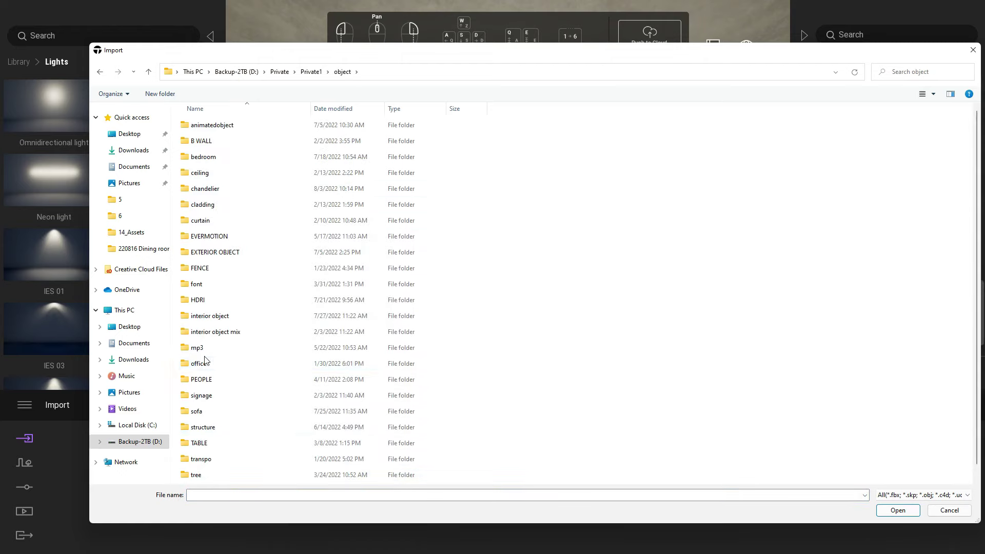
pyautogui.scroll(-1, 202, 369)
pyautogui.click(205, 478)
pyautogui.doubleClick(204, 478)
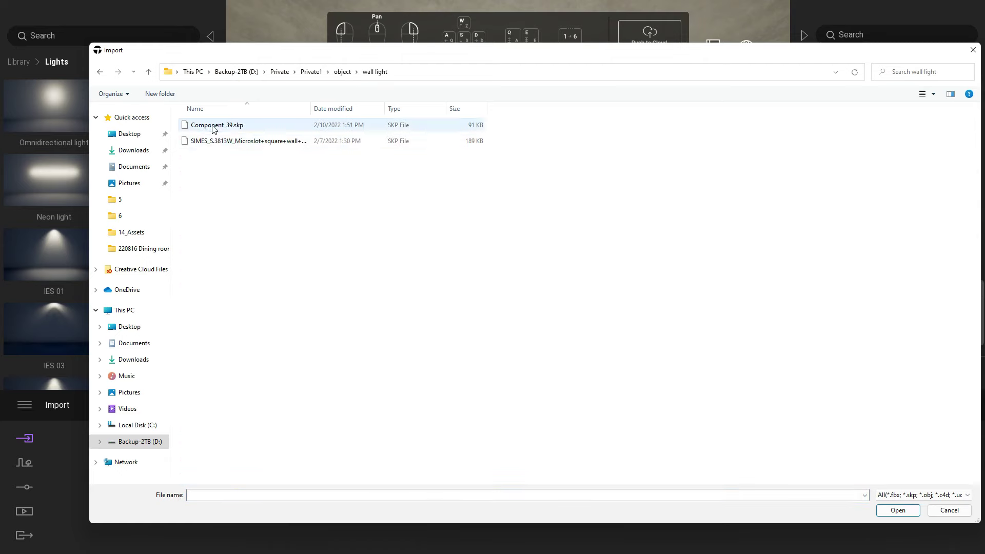
pyautogui.doubleClick(219, 125)
pyautogui.click(541, 415)
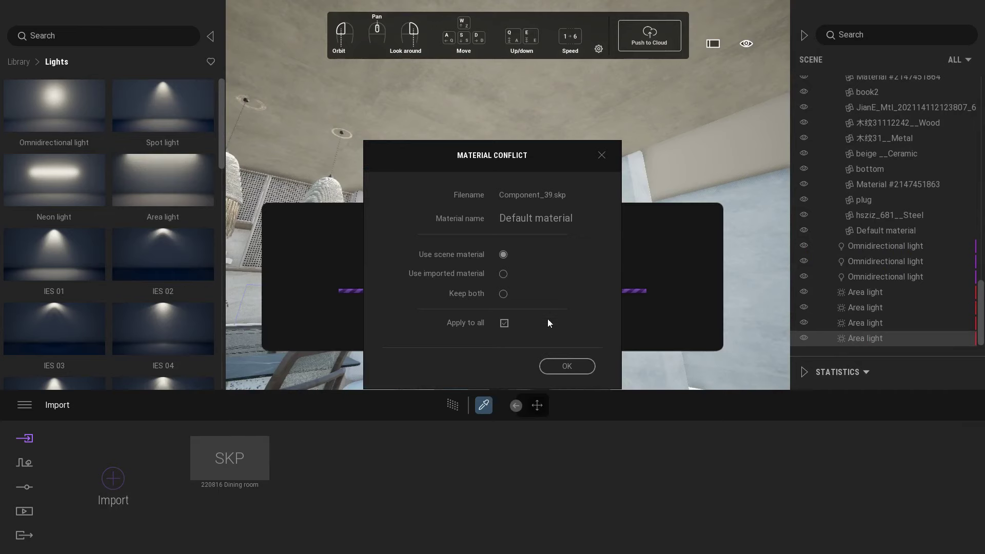
pyautogui.click(563, 366)
# Place the imported Component_39 fixture on the ceiling near the corner between the open shelves and the mirror wall.
pyautogui.click(537, 405)
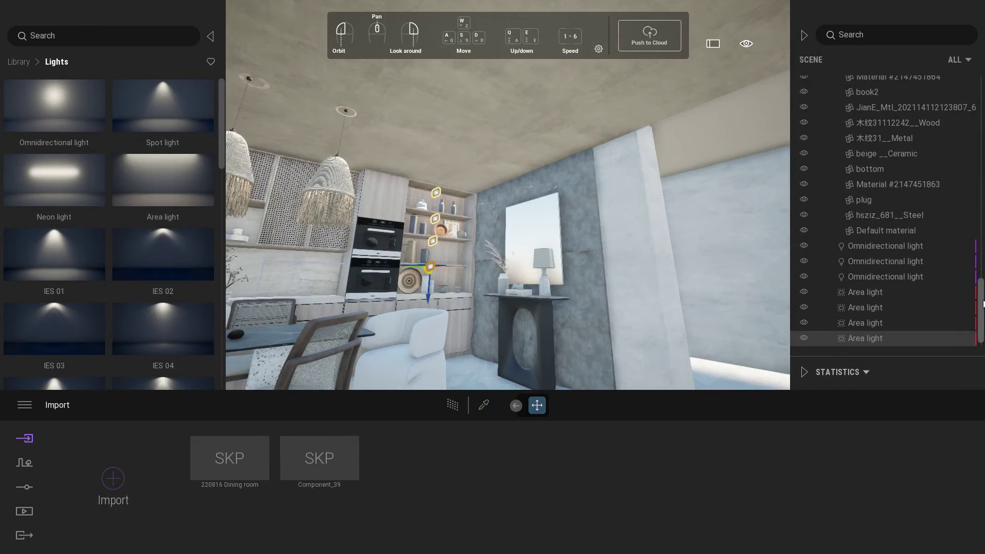
pyautogui.doubleClick(843, 340)
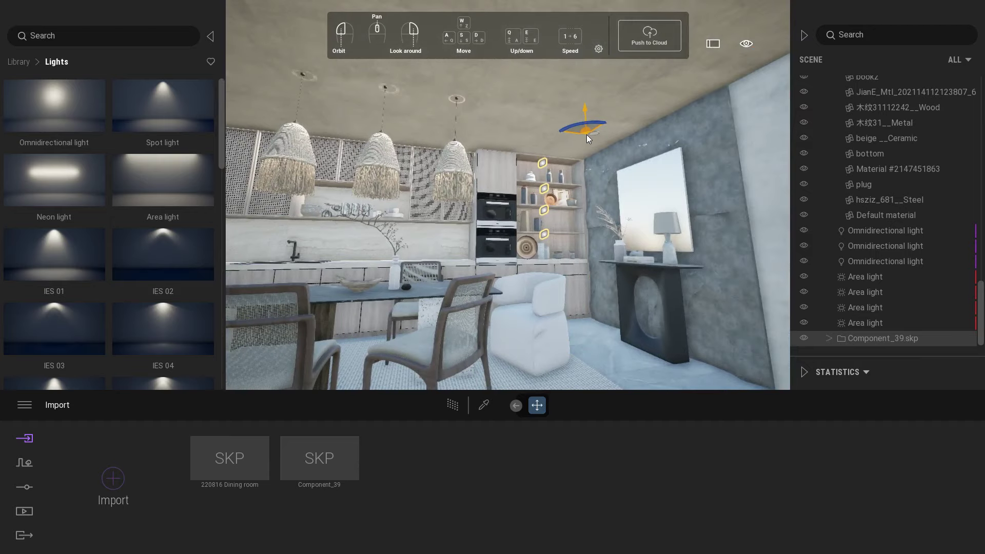
pyautogui.moveTo(586, 134); pyautogui.dragTo(629, 166)
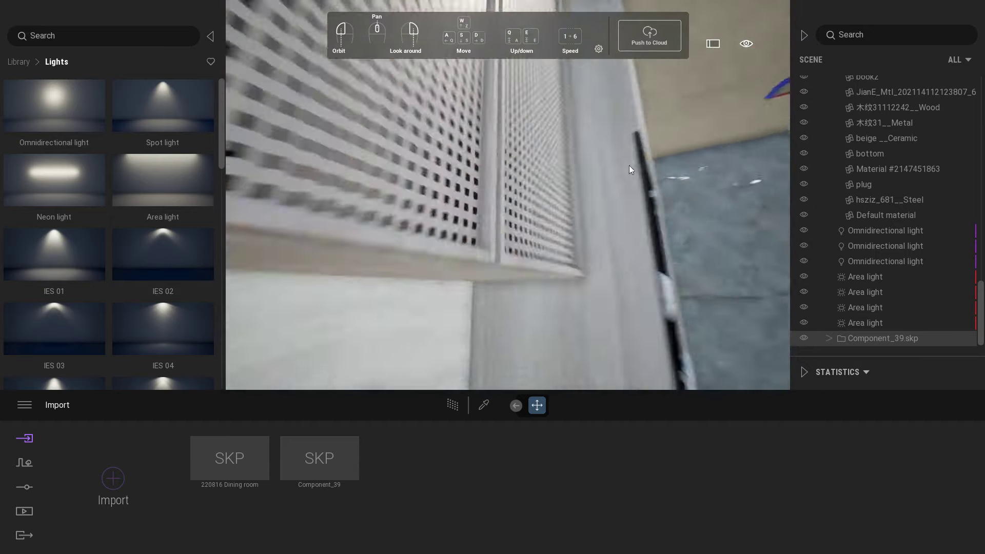
pyautogui.moveTo(507, 216); pyautogui.dragTo(414, 106, button='right')
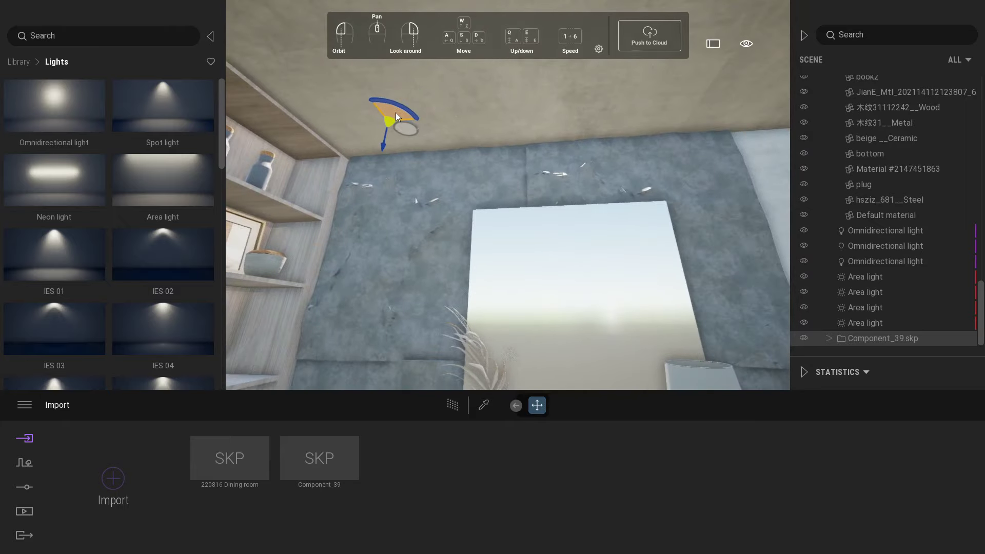
# Apply the Neon 01 material to the ceiling fixture's lens, reduce its glow, and check it in Image1.
pyautogui.click(18, 63)
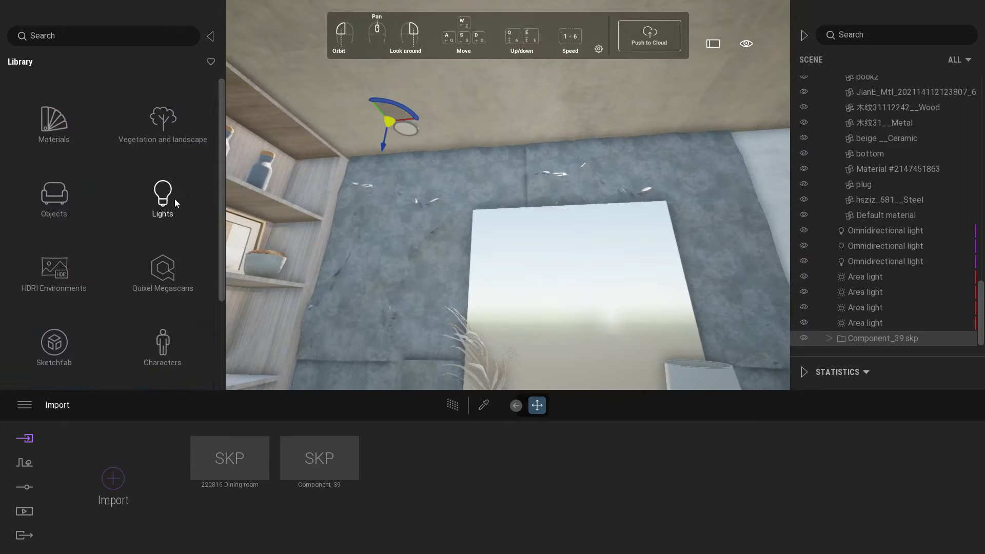
pyautogui.click(53, 120)
pyautogui.moveTo(221, 152); pyautogui.dragTo(223, 301)
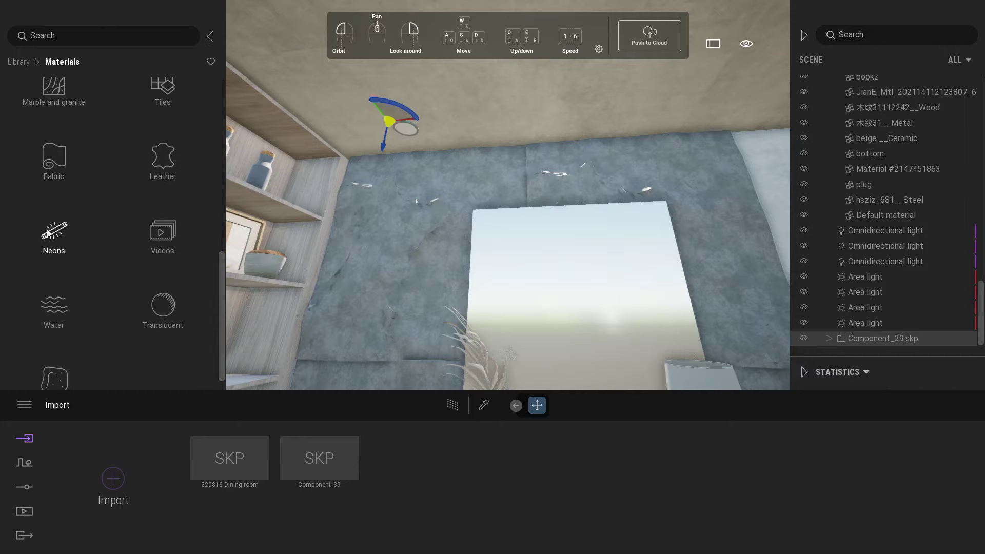
pyautogui.click(52, 241)
pyautogui.moveTo(57, 105); pyautogui.dragTo(405, 130)
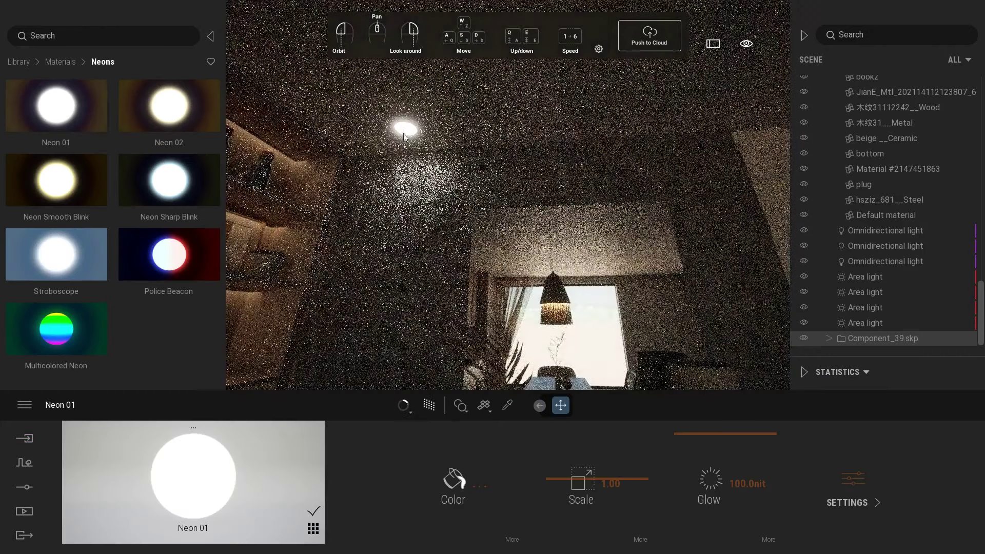
pyautogui.click(748, 484)
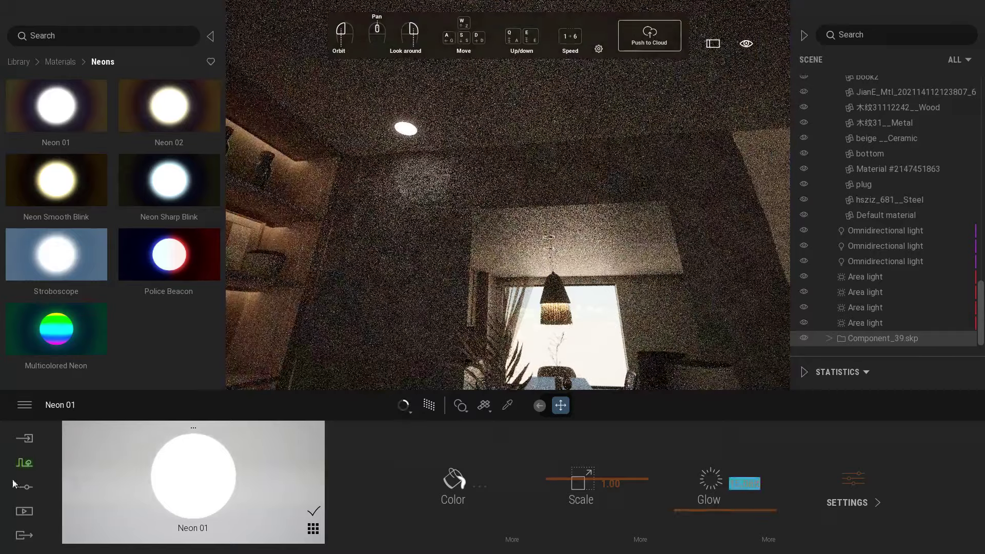
pyautogui.click(24, 511)
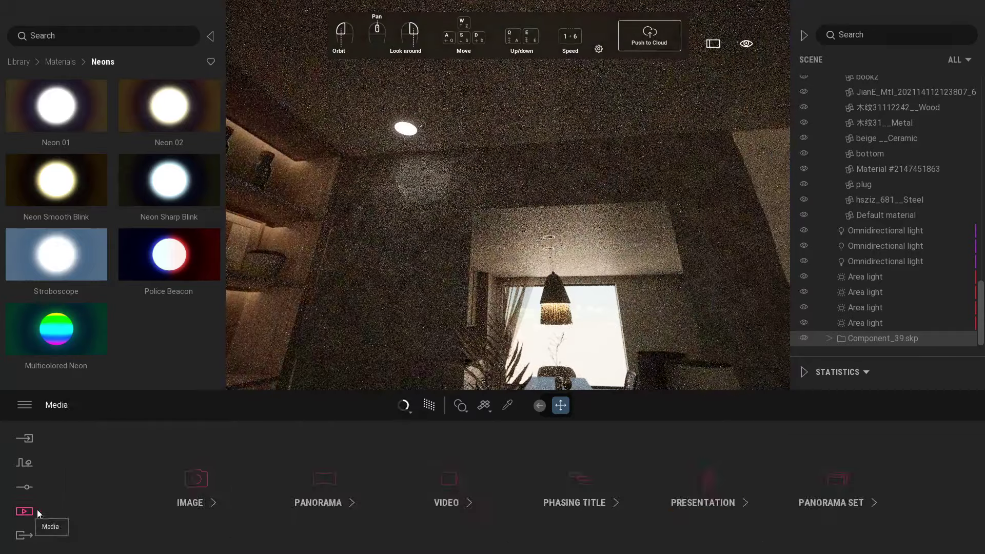
pyautogui.click(189, 490)
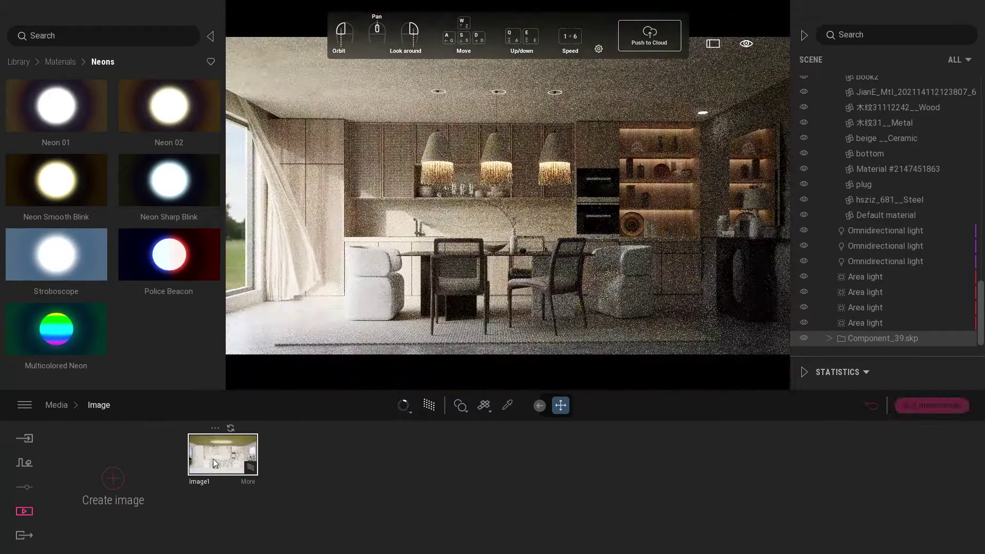
# Set the reflection of the ceiling fixture's ring material, [Color M03], to 90%.
pyautogui.click(931, 405)
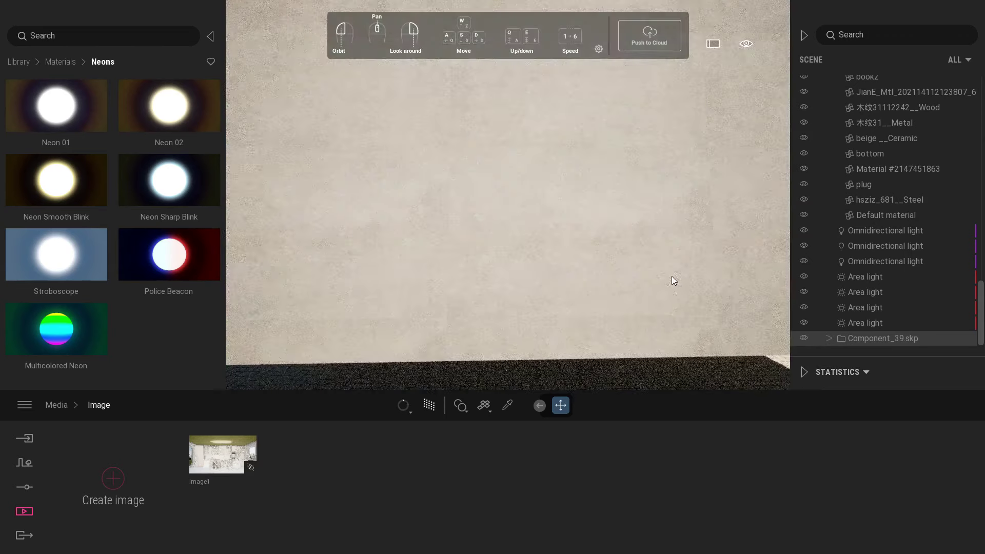
pyautogui.click(427, 409)
pyautogui.press('f')
pyautogui.moveTo(497, 301); pyautogui.dragTo(424, 329)
pyautogui.click(506, 406)
pyautogui.click(465, 205)
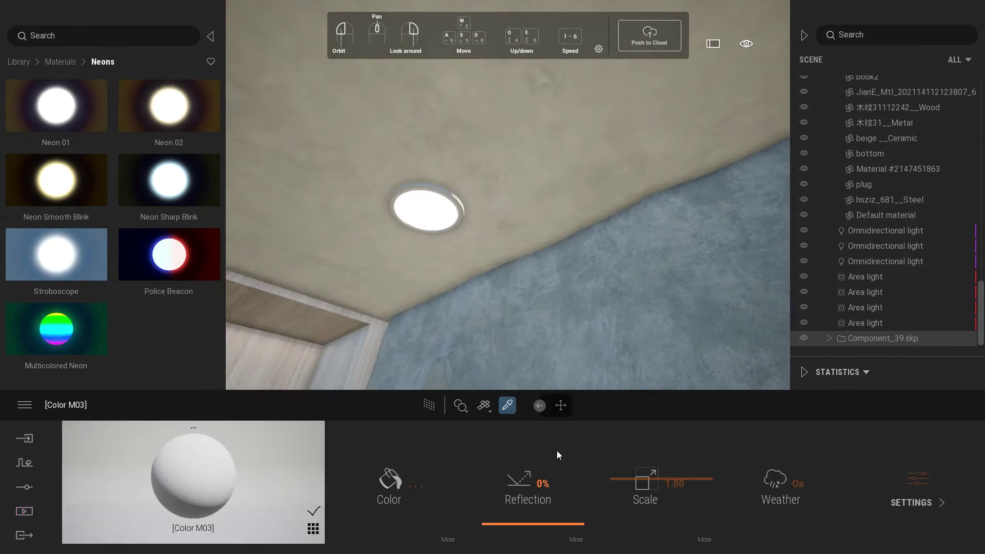
pyautogui.click(543, 486)
pyautogui.write('90')
pyautogui.press('Return')
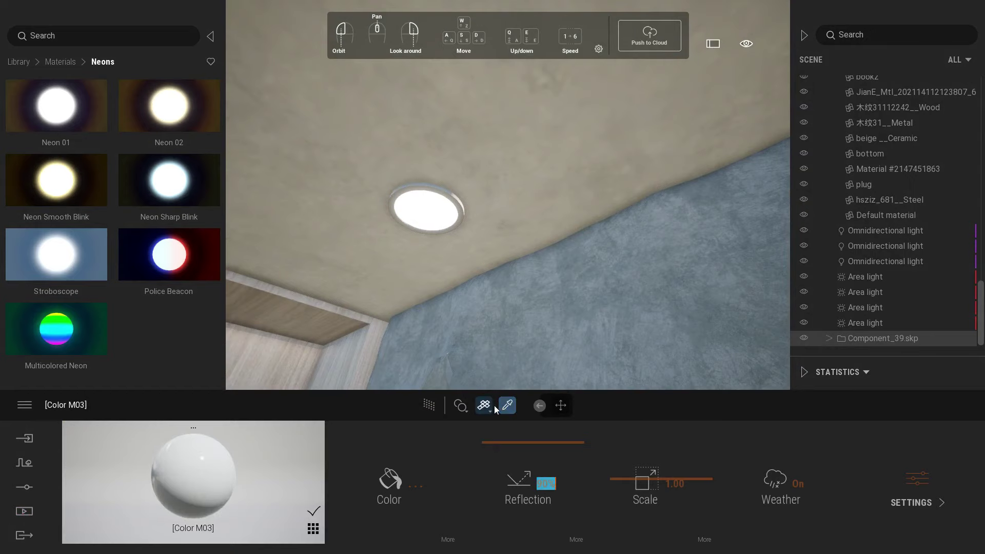
# Copy the ceiling fixture as an instance along the mirror wall, away from the shelves, and preview both fixtures in Image1.
pyautogui.click(561, 405)
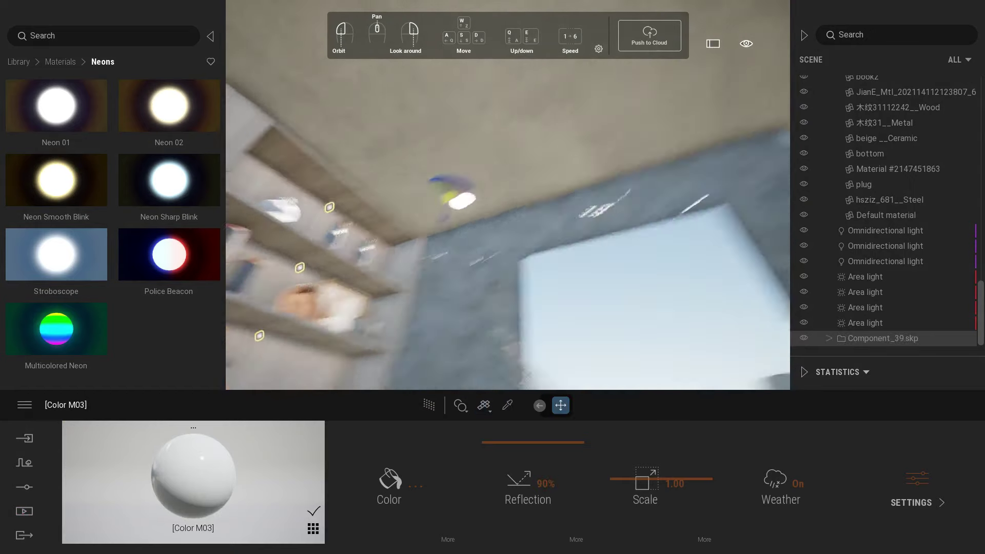
pyautogui.moveTo(365, 199); pyautogui.dragTo(590, 213)
pyautogui.click(472, 335)
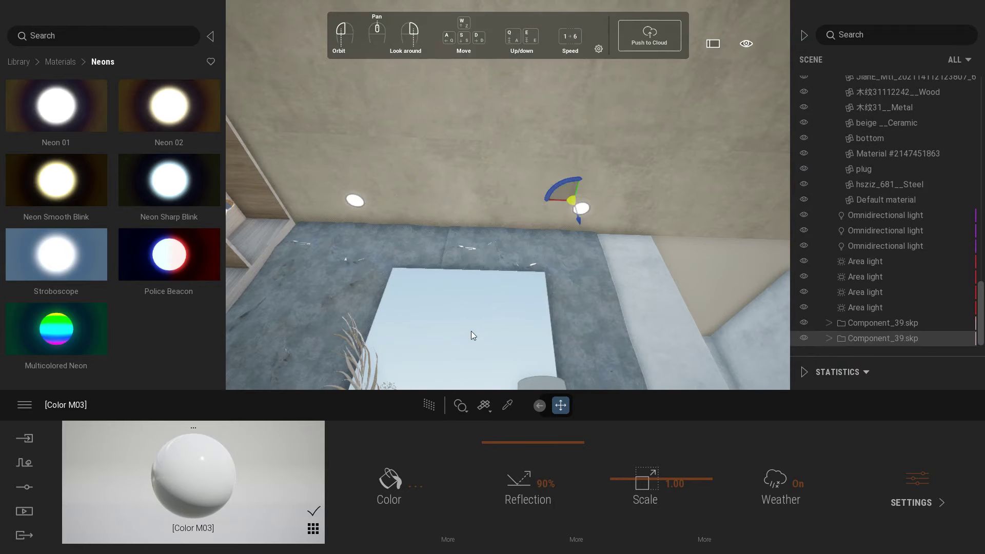
pyautogui.click(24, 512)
pyautogui.click(214, 459)
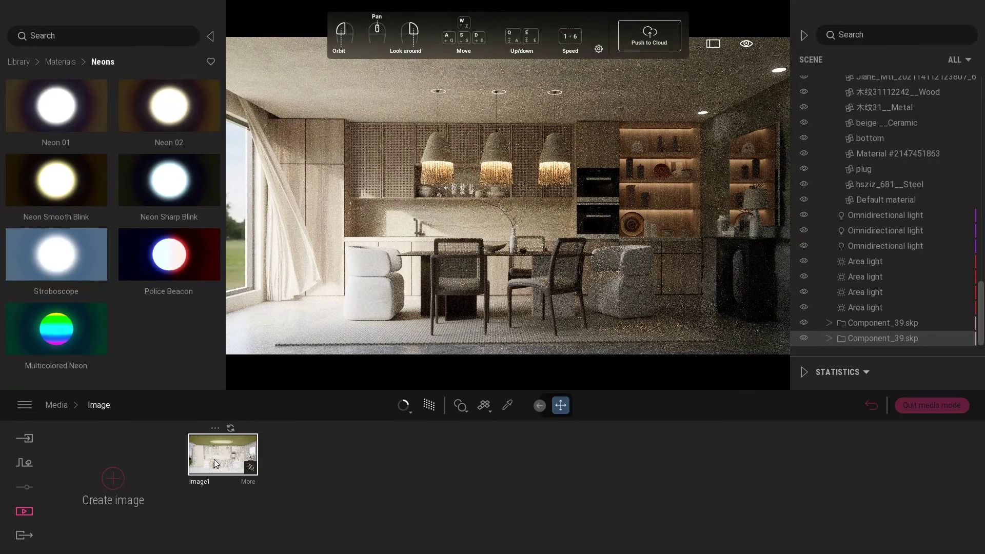
# Add an IES 18 light just below the second ceiling fixture beside the mirror wall.
pyautogui.click(925, 406)
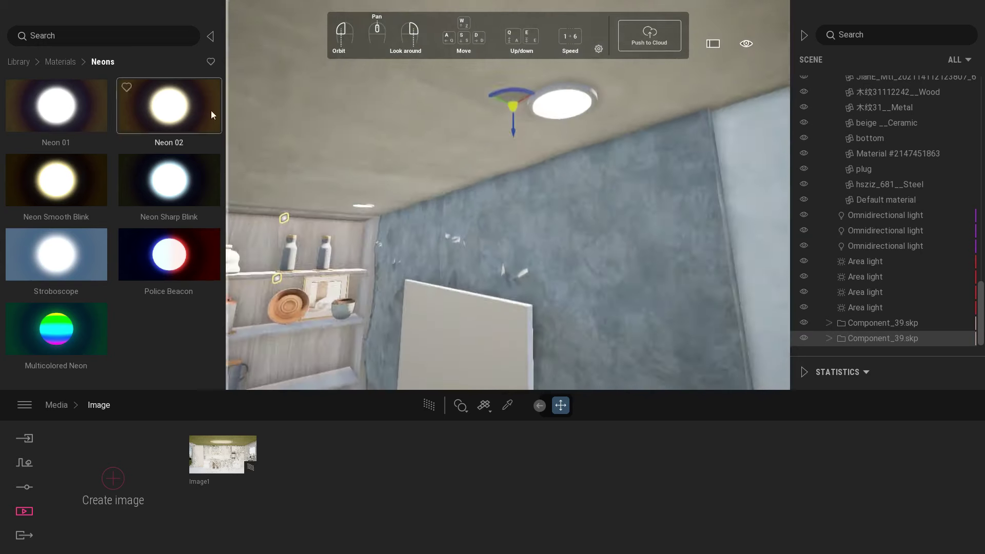
pyautogui.click(60, 61)
pyautogui.click(24, 66)
pyautogui.click(162, 195)
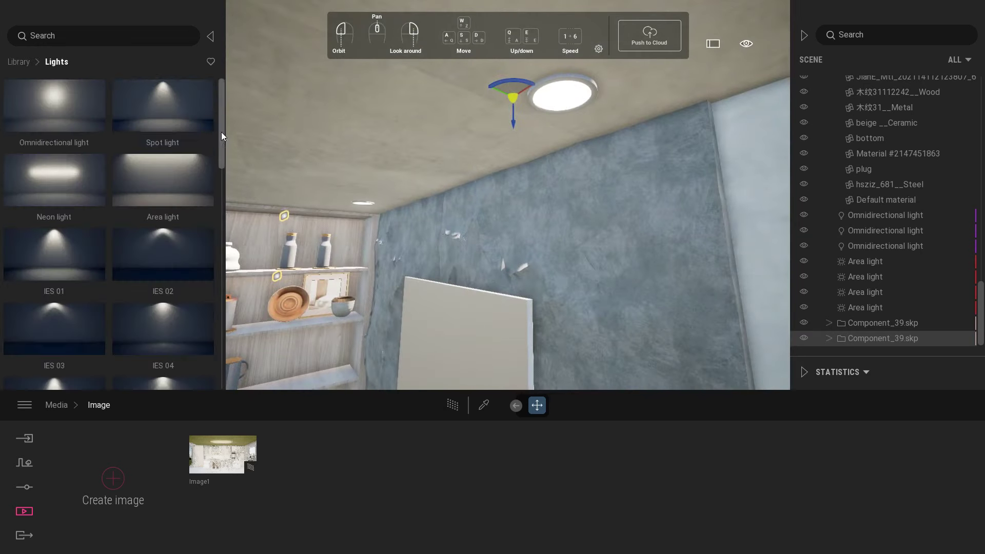
pyautogui.moveTo(220, 131); pyautogui.dragTo(228, 197)
pyautogui.scroll(-2, 66, 276)
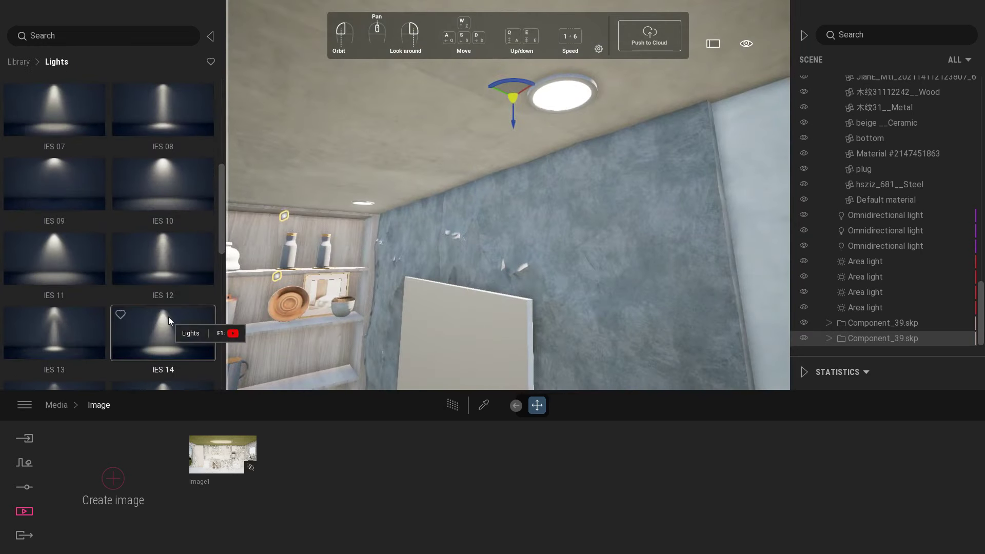
pyautogui.scroll(-3, 68, 314)
pyautogui.scroll(-2, 68, 314)
pyautogui.moveTo(164, 333); pyautogui.dragTo(563, 147)
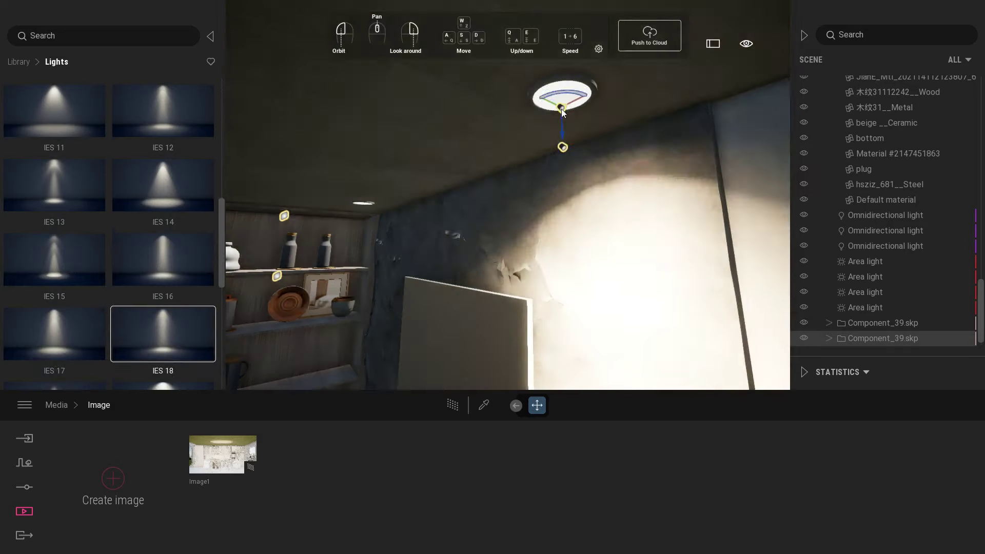
# Lower the IES 18 light's intensity and preview its effect in Image1.
pyautogui.click(563, 147)
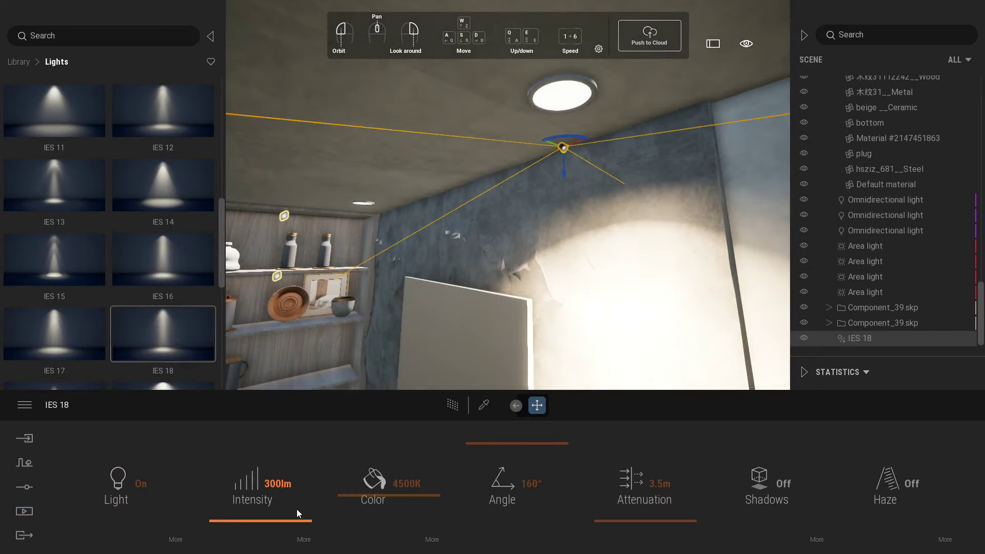
pyautogui.press('Return')
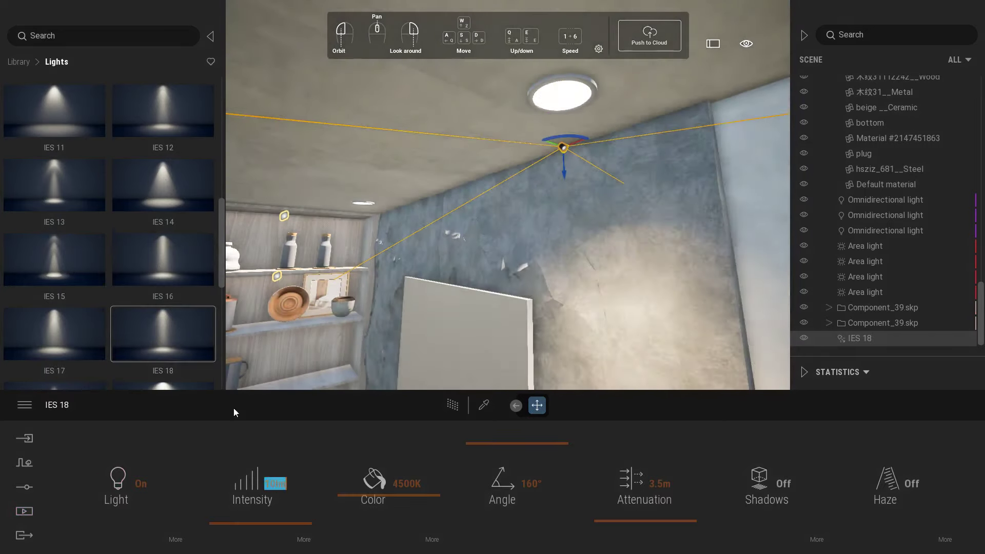
pyautogui.click(24, 511)
pyautogui.click(211, 453)
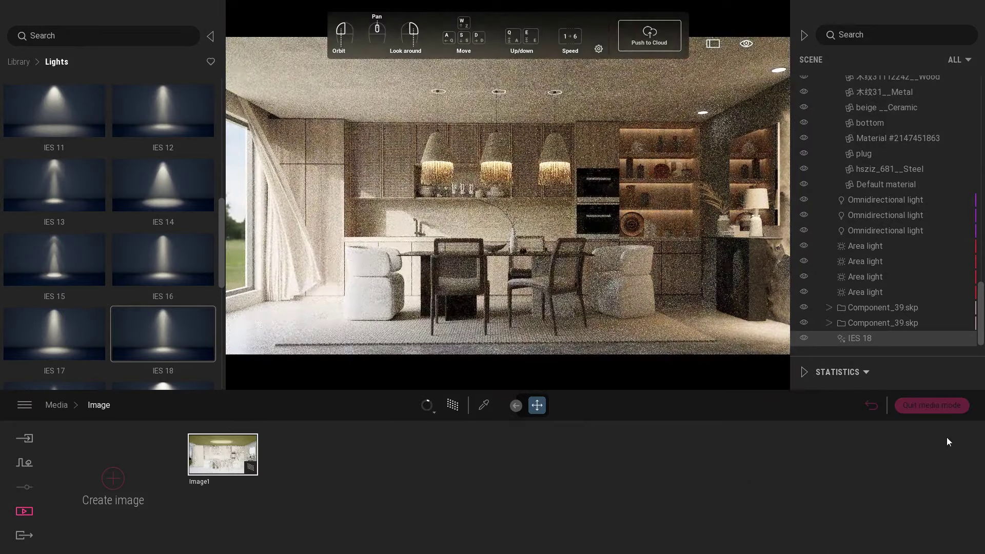
# Set the intensity of the IES 18 light beneath the mirror wall's second ceiling fixture to 2 lm.
pyautogui.click(929, 405)
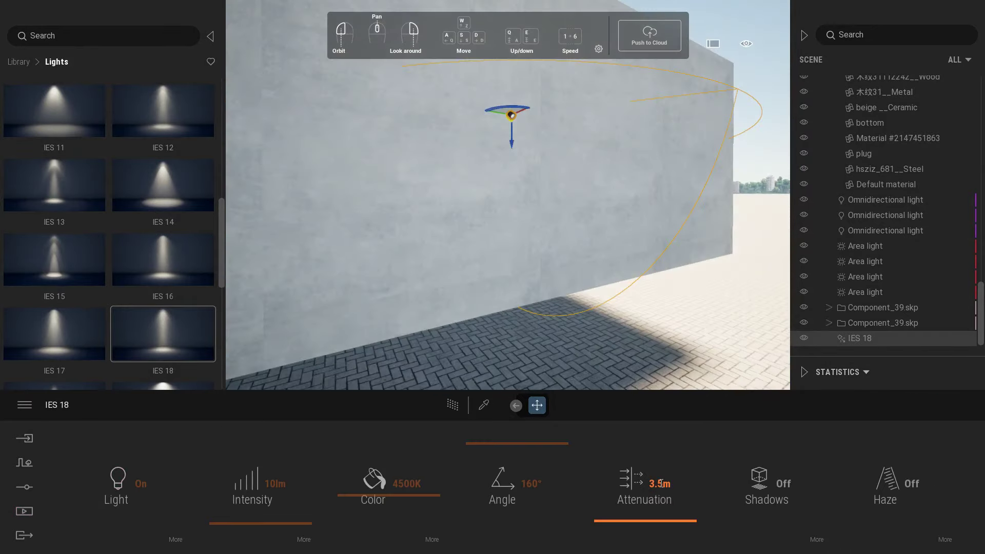
pyautogui.press('f')
pyautogui.moveTo(544, 238); pyautogui.dragTo(737, 223, button='right')
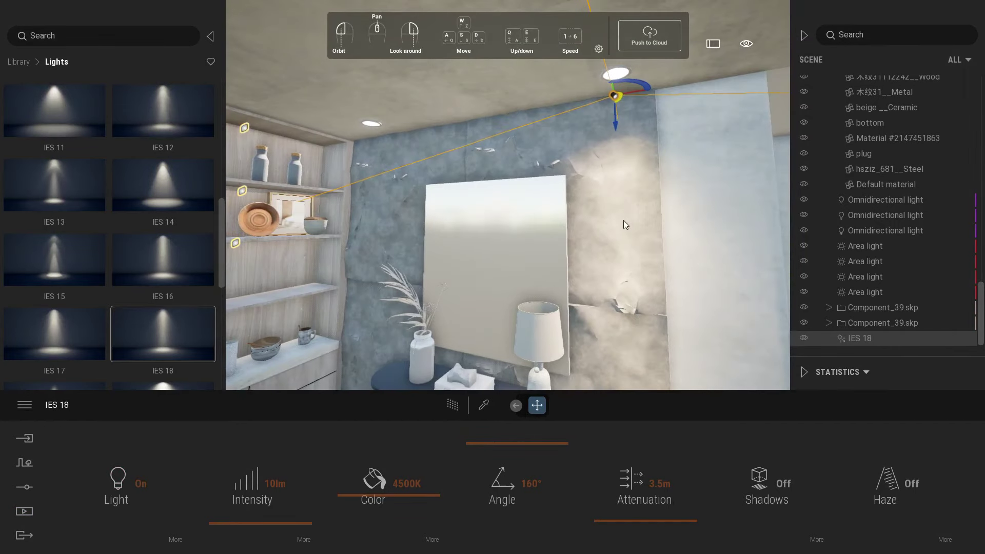
pyautogui.press('Return')
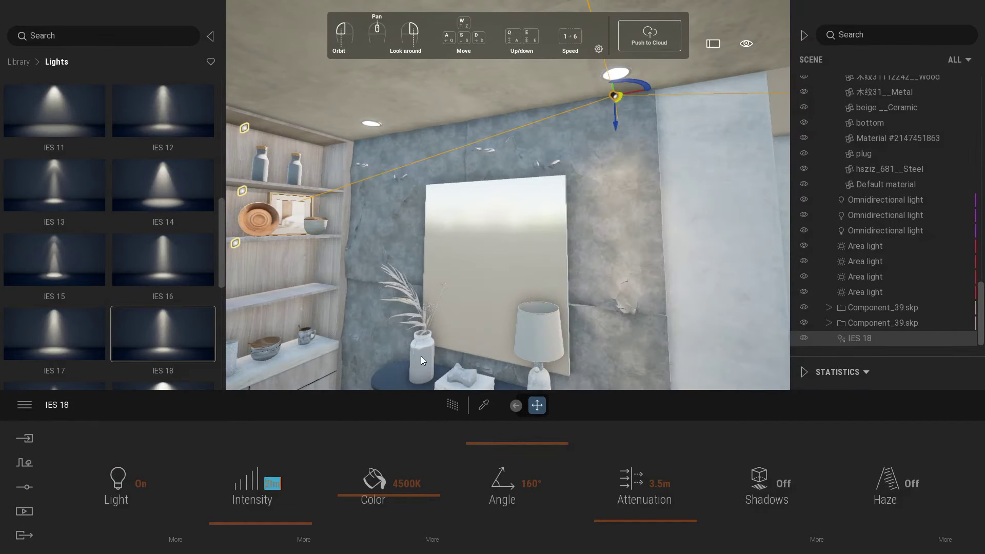
# Copy the IES 18 light as an instance beneath the ceiling fixture near the shelves and preview both lights in Image1.
pyautogui.keyDown('shift'); pyautogui.moveTo(632, 92); pyautogui.dragTo(372, 138); pyautogui.keyUp('shift')
pyautogui.click(460, 329)
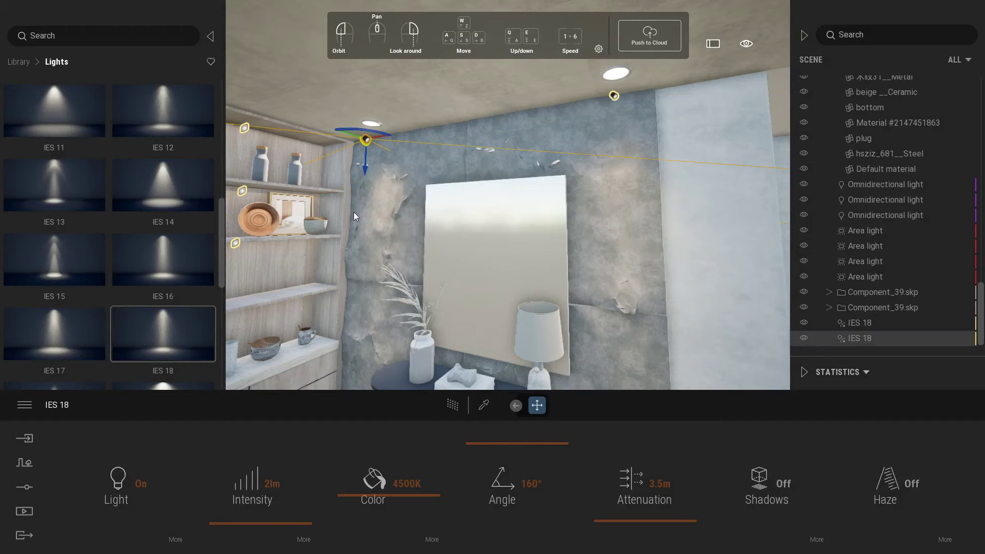
pyautogui.press('f')
pyautogui.moveTo(469, 197); pyautogui.dragTo(506, 145)
pyautogui.moveTo(506, 146); pyautogui.dragTo(441, 313, button='right')
pyautogui.press('s')
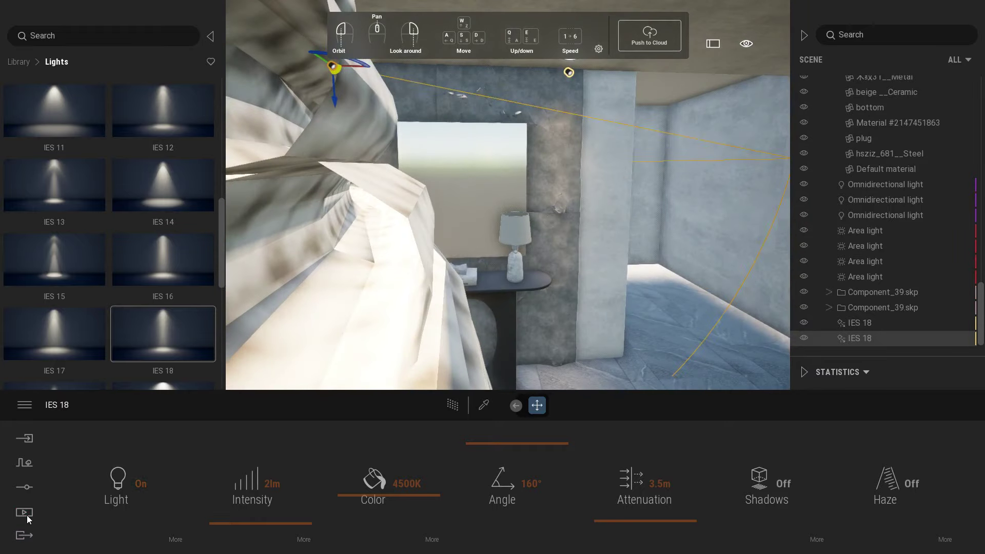
pyautogui.click(25, 511)
pyautogui.click(201, 468)
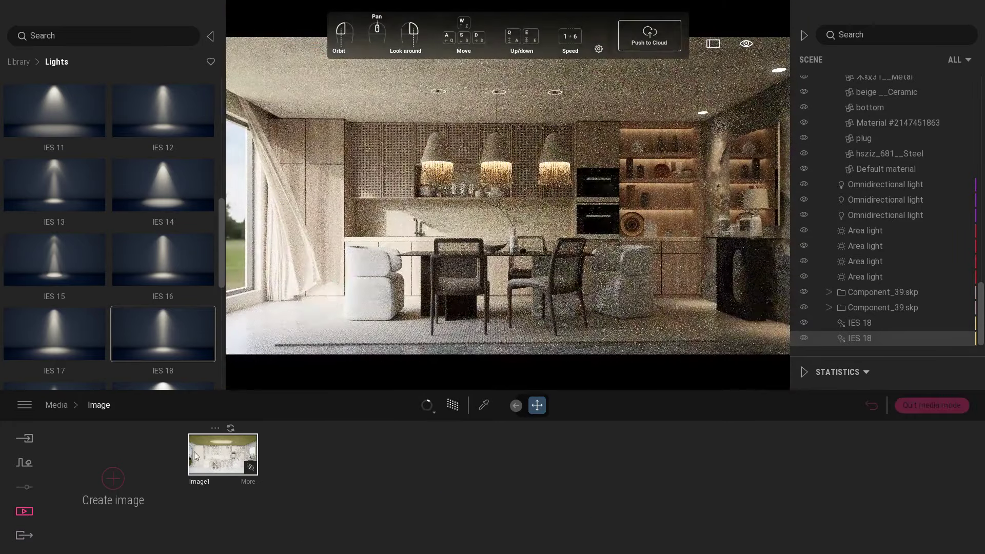
# Set the linked IES 18 lights to 6375K color and 1 lm intensity, and preview them in Image1.
pyautogui.click(946, 406)
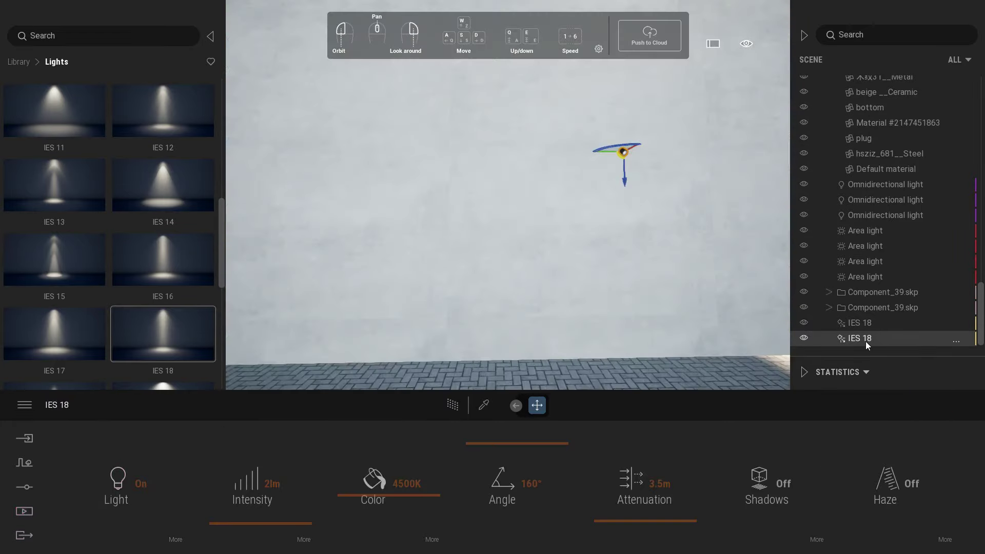
pyautogui.moveTo(367, 495); pyautogui.dragTo(375, 479)
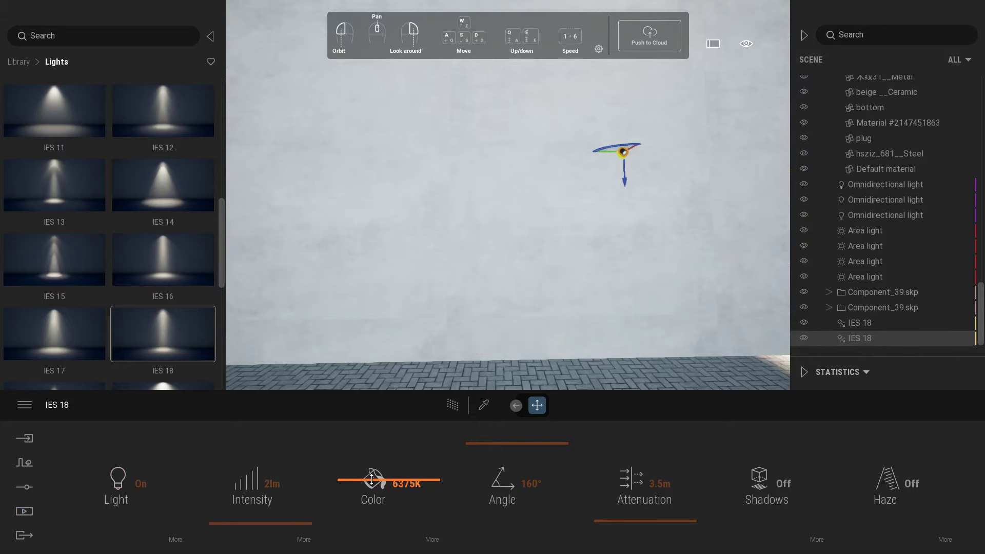
pyautogui.click(30, 513)
pyautogui.click(213, 461)
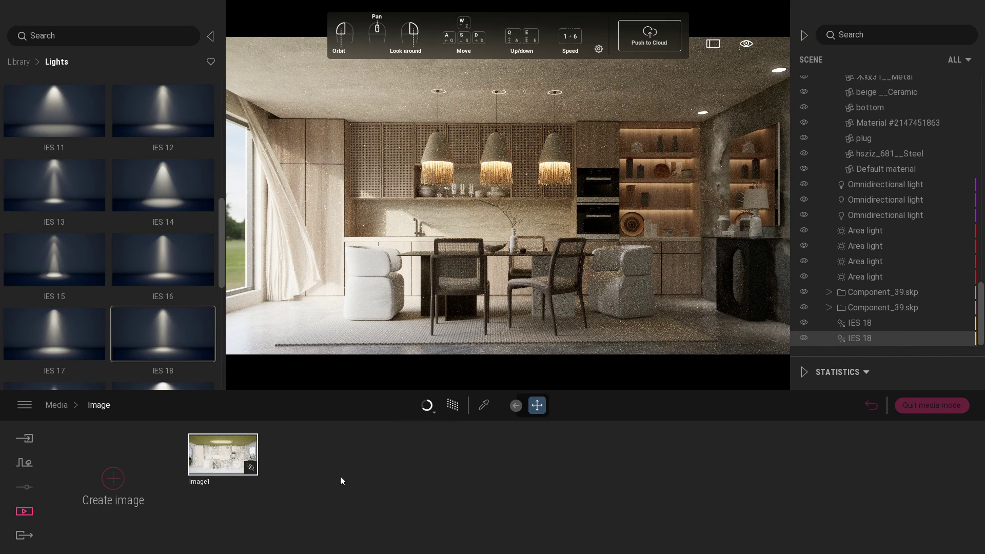
# Open the living room Plants collection among the library's home objects.
pyautogui.click(932, 405)
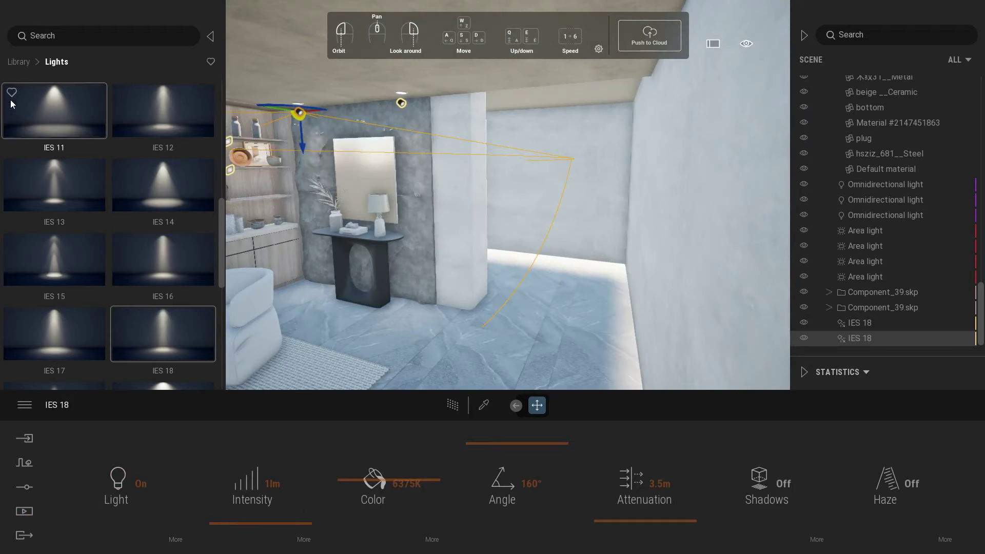
pyautogui.click(18, 62)
pyautogui.moveTo(294, 196); pyautogui.dragTo(205, 193, button='right')
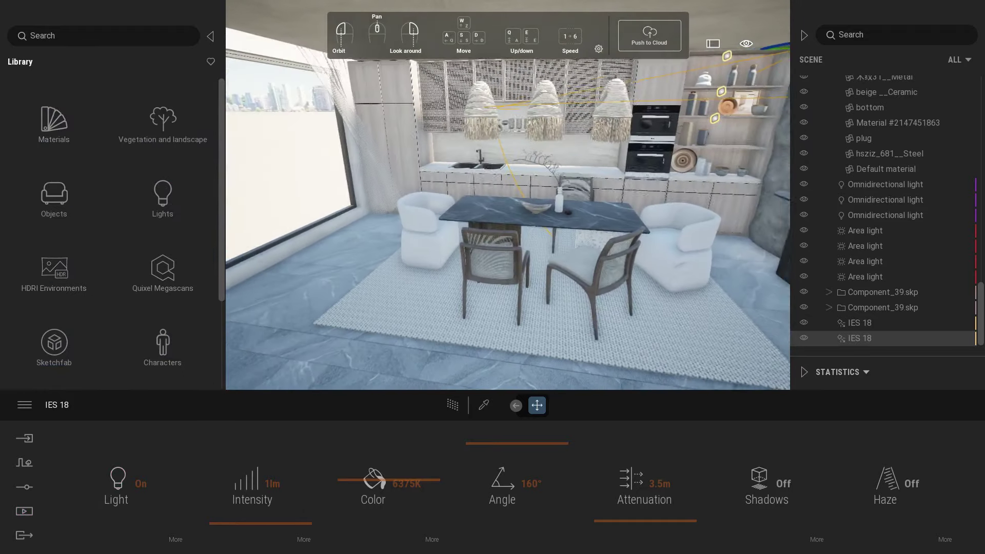
pyautogui.moveTo(274, 185); pyautogui.dragTo(295, 189, button='right')
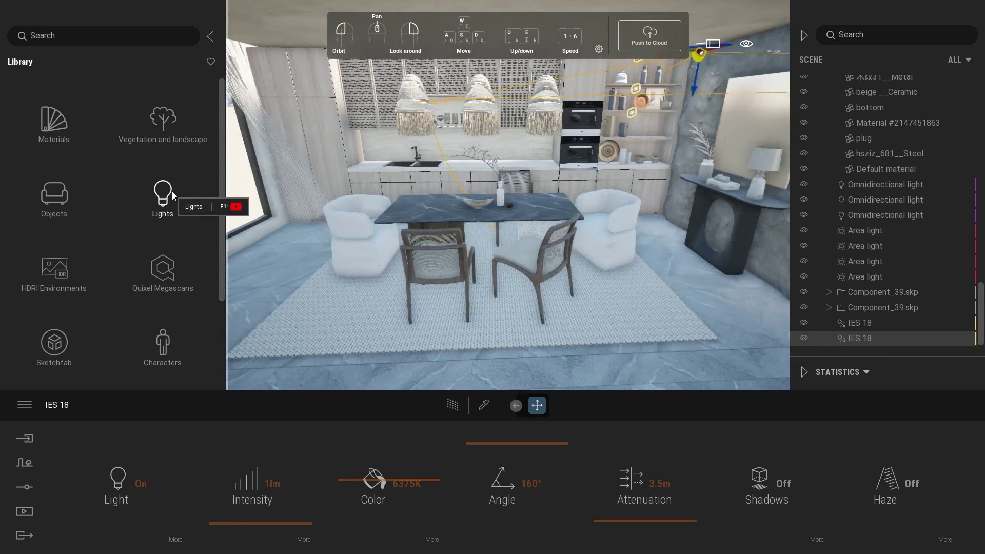
pyautogui.click(82, 215)
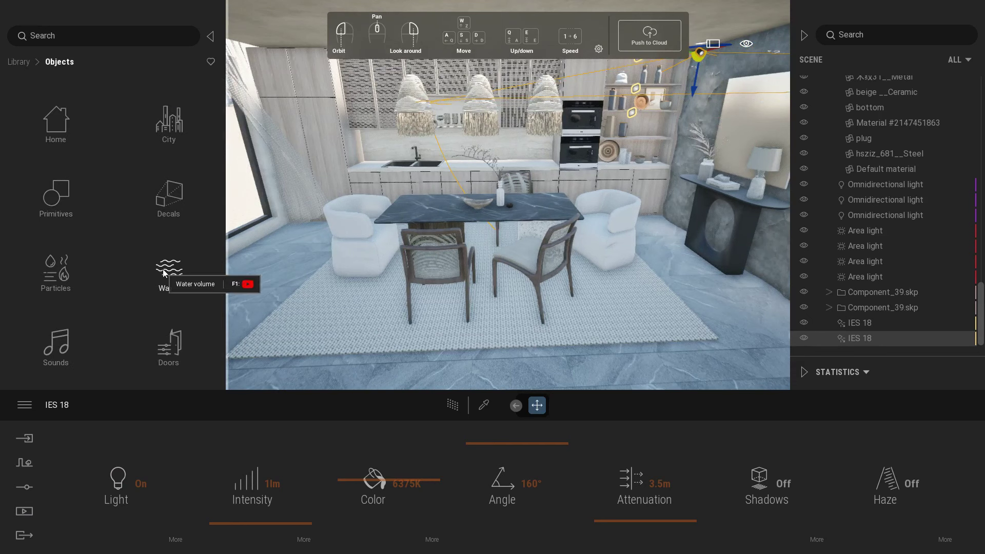
pyautogui.click(64, 121)
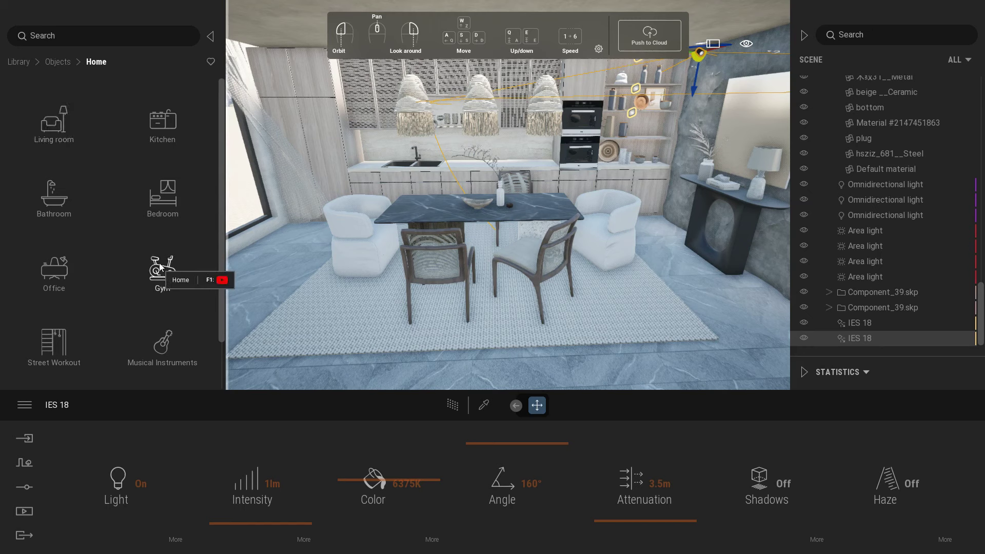
pyautogui.click(54, 122)
pyautogui.click(162, 198)
pyautogui.scroll(-6, 186, 315)
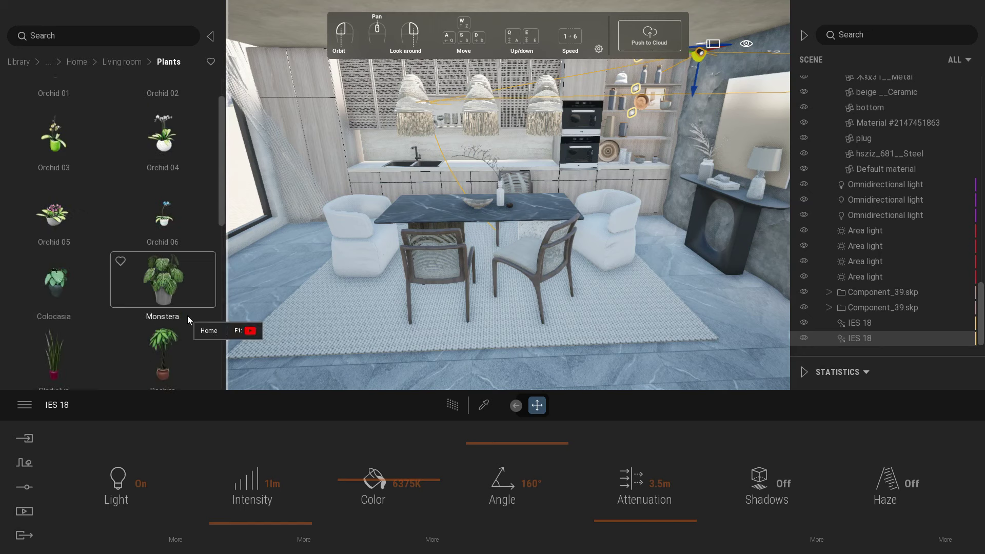
pyautogui.scroll(-1, 187, 316)
pyautogui.click(67, 286)
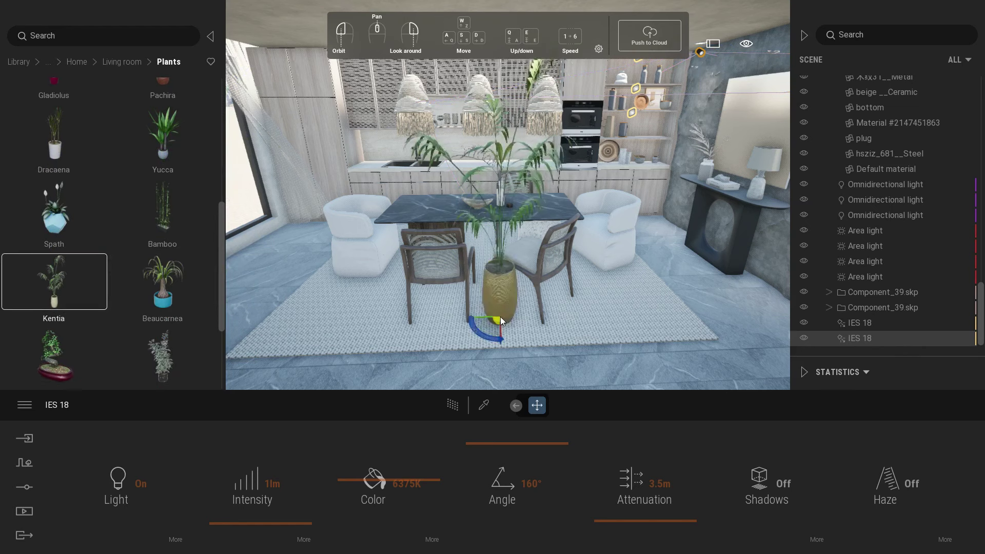
pyautogui.click(172, 359)
pyautogui.moveTo(738, 289); pyautogui.dragTo(615, 259, button='right')
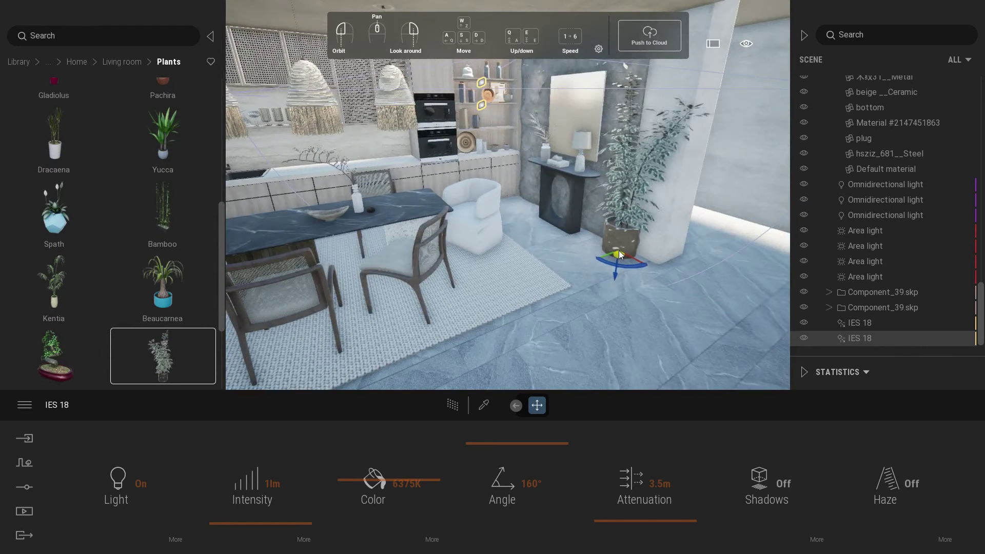
# Place a Papyrus plant on the floor at the wall end beside the mirror and console table.
pyautogui.moveTo(221, 221); pyautogui.dragTo(222, 279)
pyautogui.click(67, 342)
pyautogui.moveTo(628, 262)
pyautogui.mouseDown()
pyautogui.moveTo(179, 347)
pyautogui.moveTo(629, 260)
pyautogui.mouseUp()
pyautogui.click(629, 260)
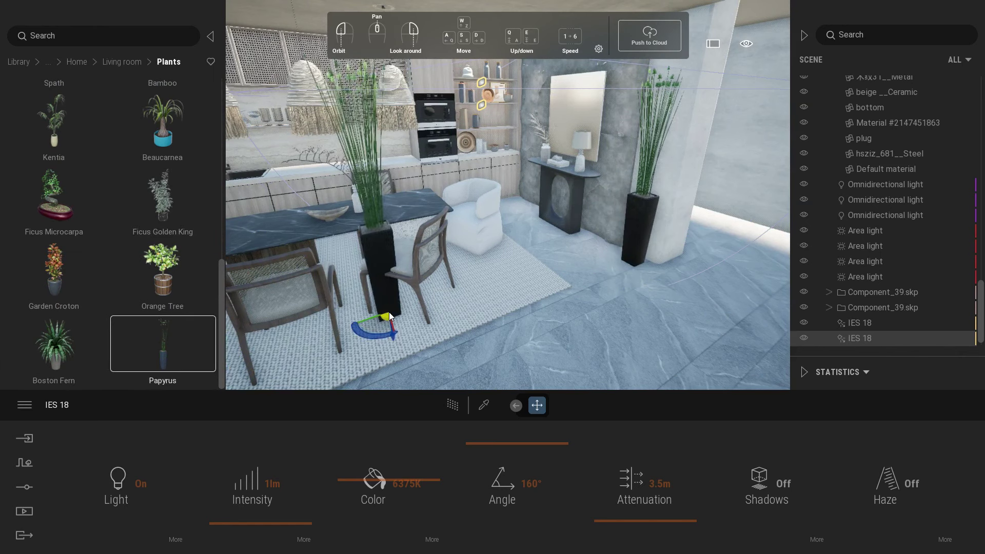
# Place a Ficus Golden King plant on the floor beside the large window and preview the plants in Image1.
pyautogui.moveTo(389, 312); pyautogui.dragTo(380, 300, button='right')
pyautogui.click(162, 195)
pyautogui.moveTo(496, 216); pyautogui.dragTo(346, 274)
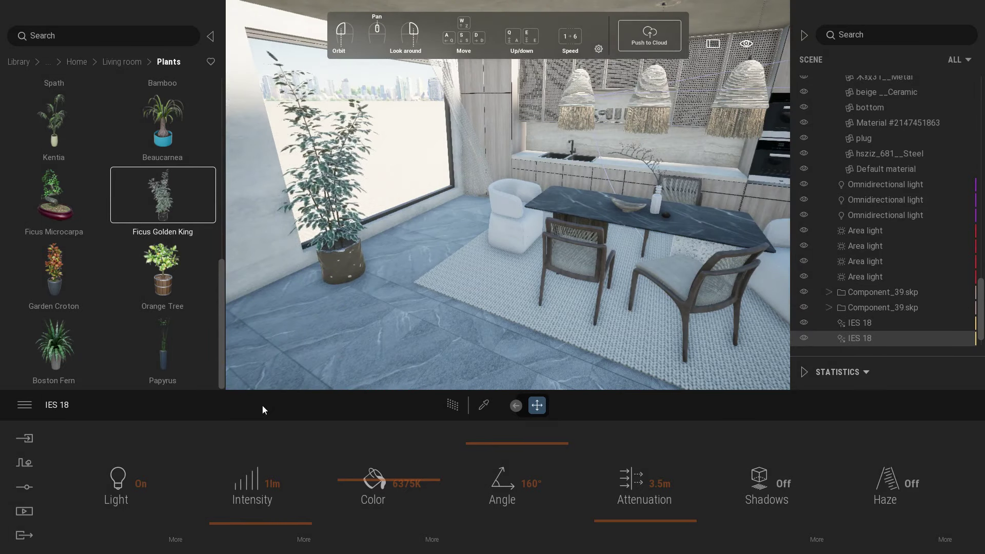
pyautogui.click(29, 511)
pyautogui.click(201, 473)
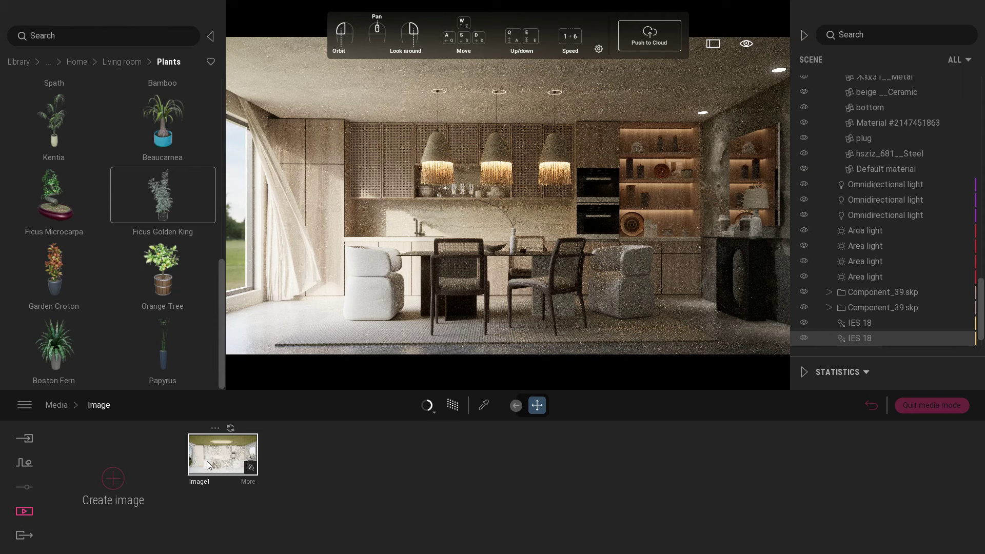
# Place the em176 tree from the user library on the paving outside the large window.
pyautogui.click(931, 405)
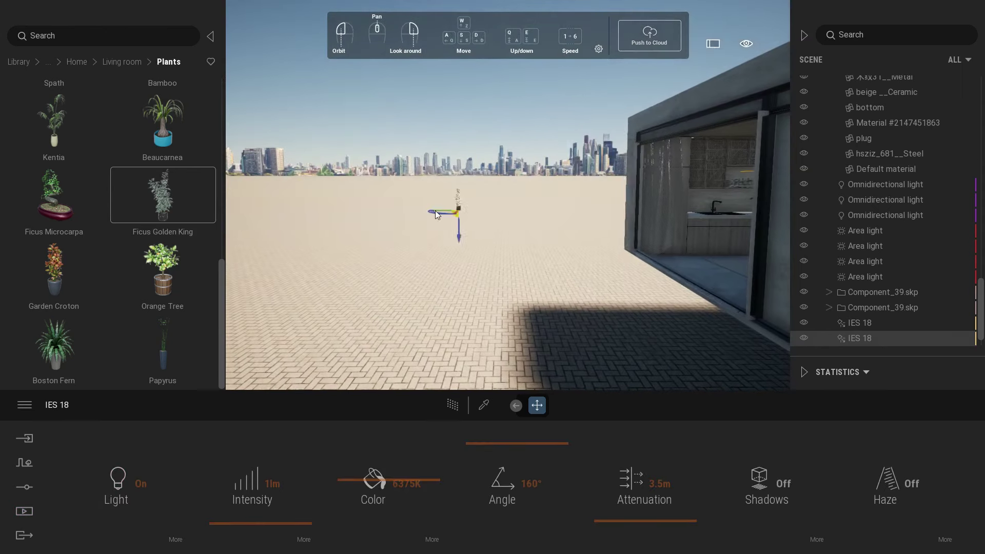
pyautogui.click(19, 61)
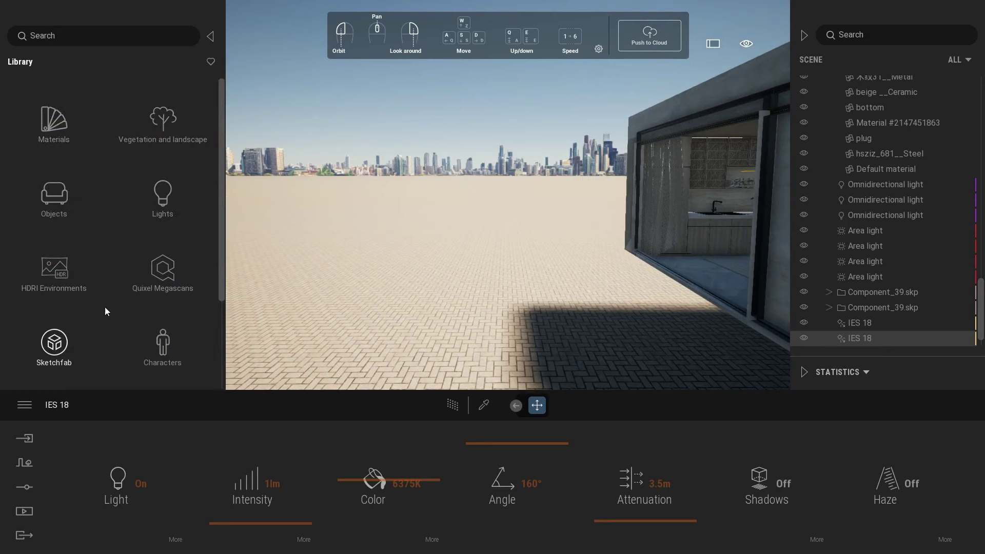
pyautogui.scroll(-3, 164, 354)
pyautogui.click(52, 357)
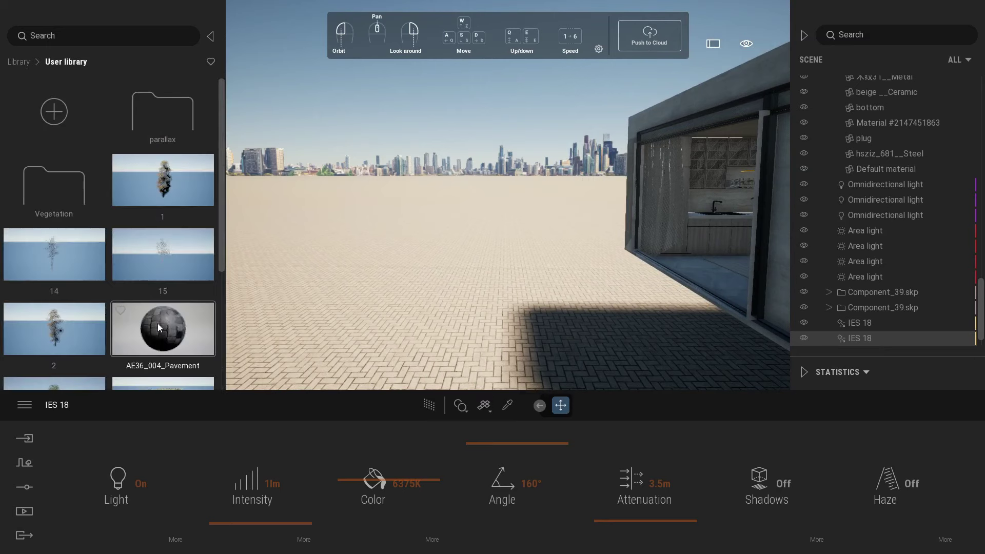
pyautogui.moveTo(63, 252); pyautogui.dragTo(223, 291)
pyautogui.moveTo(62, 273); pyautogui.dragTo(466, 256)
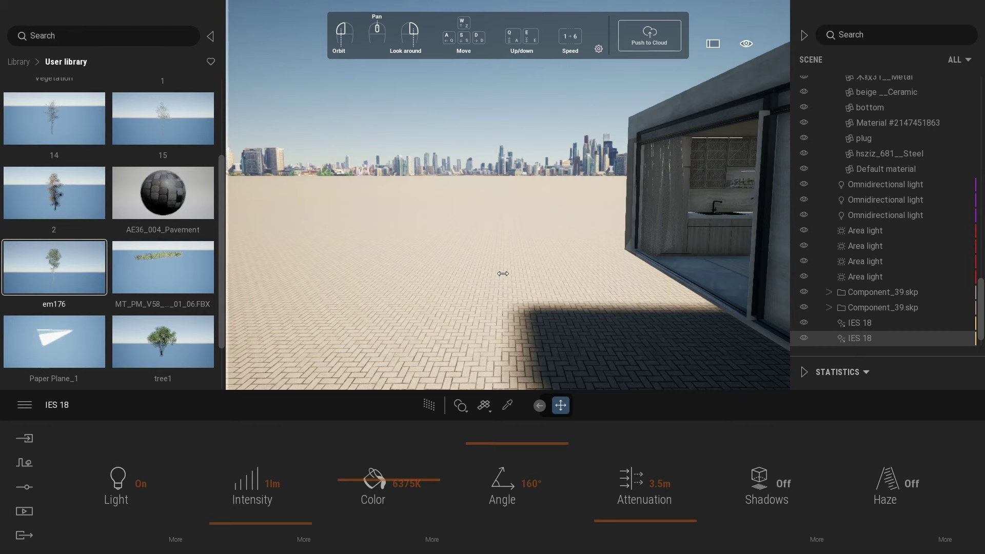
pyautogui.moveTo(503, 278); pyautogui.dragTo(537, 329)
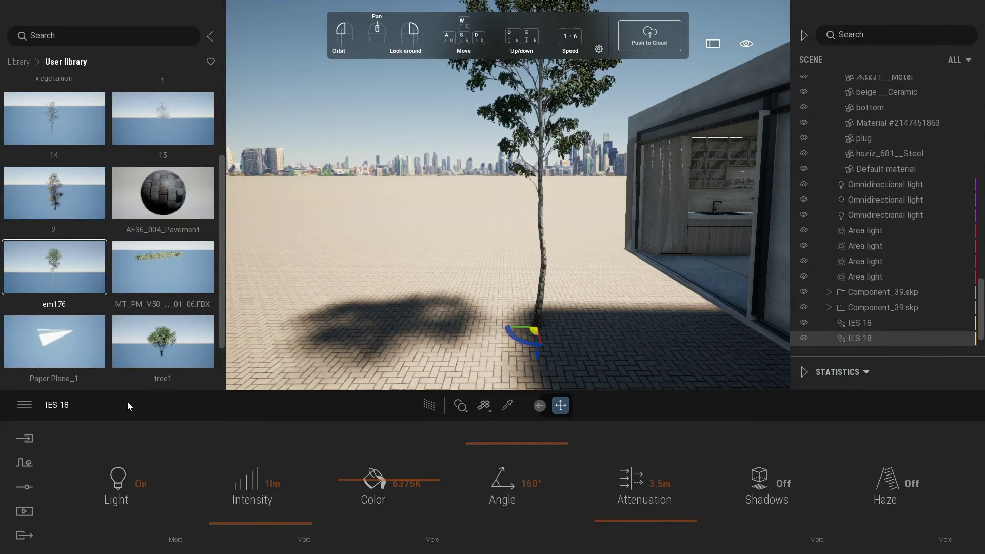
# Place the user library's tree1 on the paving beyond the em176 tree and preview the window view in Image1.
pyautogui.moveTo(165, 344); pyautogui.dragTo(268, 333)
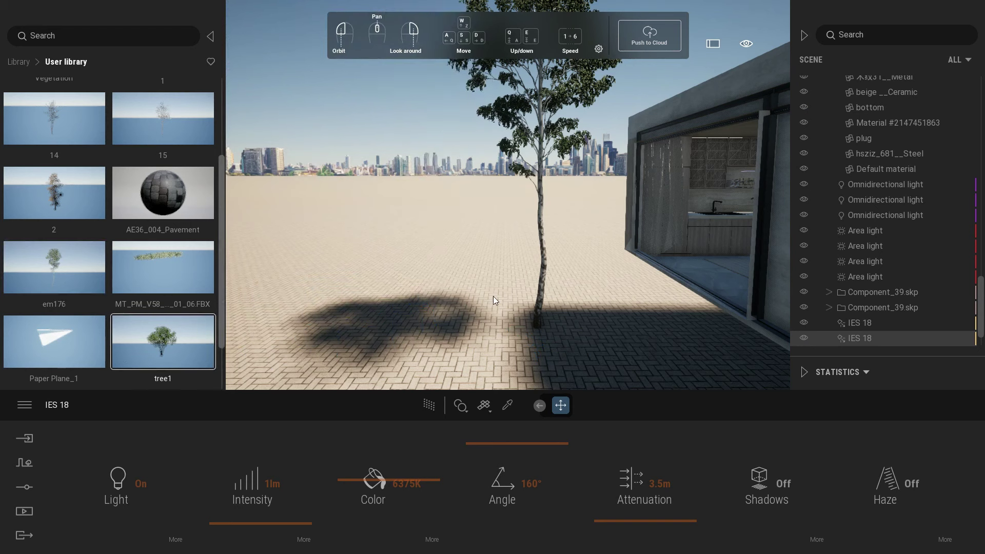
pyautogui.click(450, 284)
pyautogui.moveTo(514, 279); pyautogui.dragTo(486, 279)
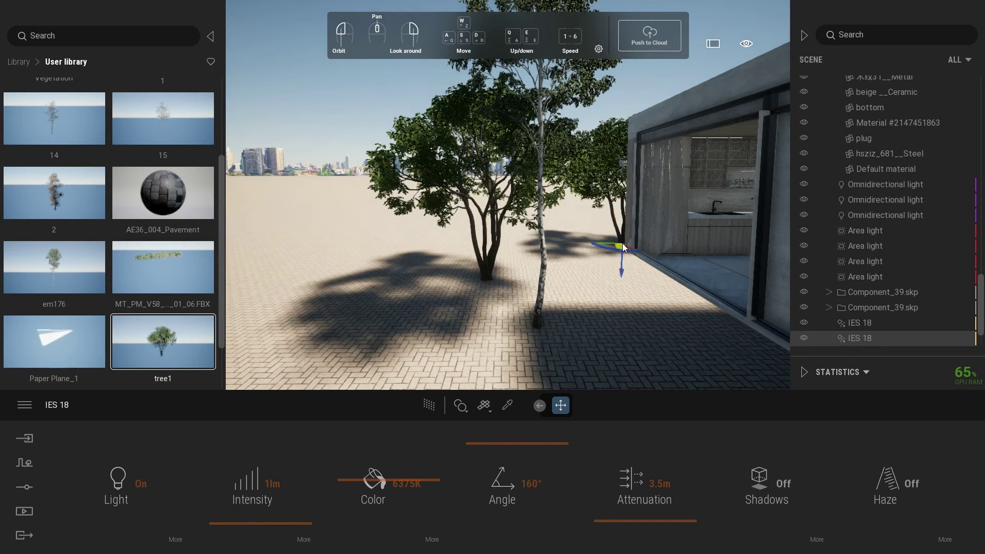
pyautogui.click(24, 511)
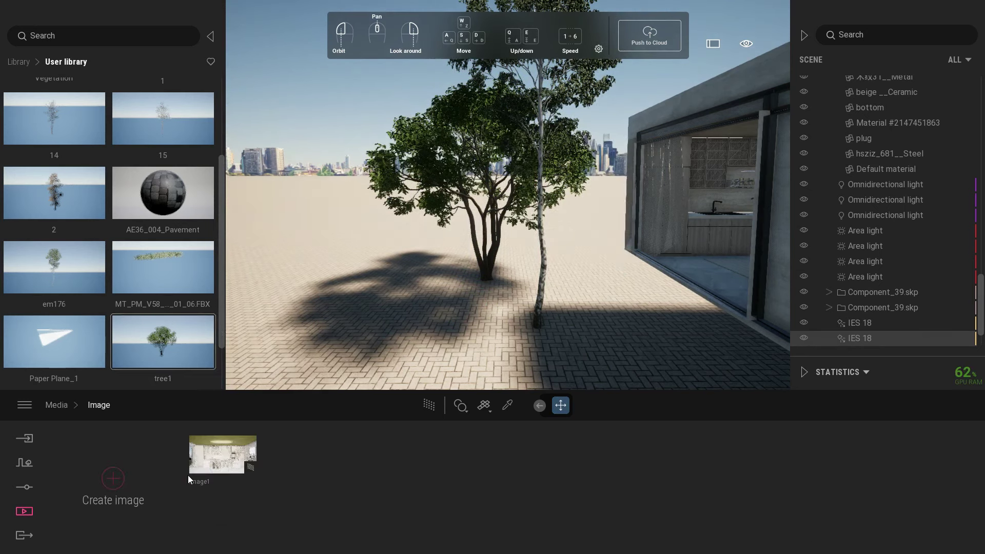
pyautogui.click(199, 459)
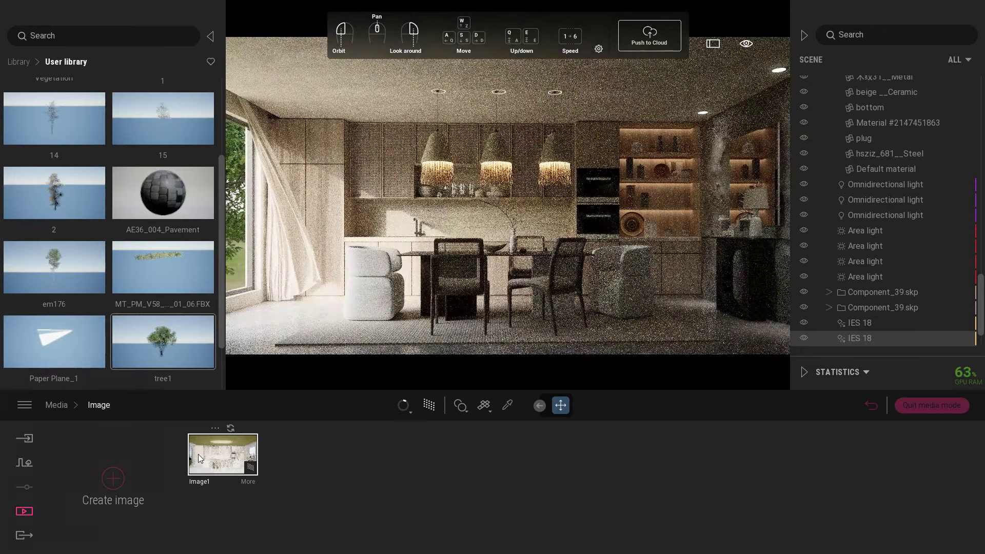
# Move tree1 farther back across the paving, away from the em176 tree.
pyautogui.click(931, 405)
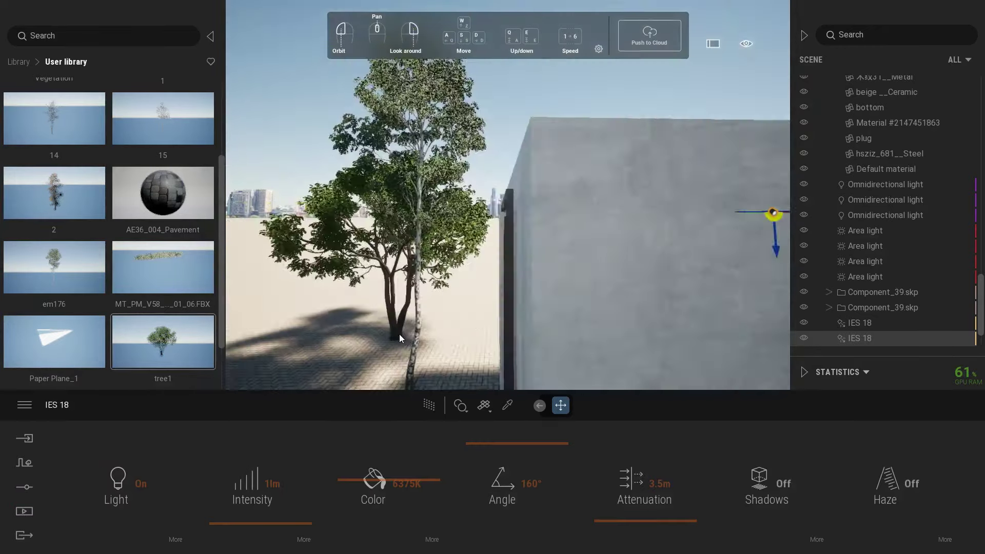
pyautogui.click(399, 334)
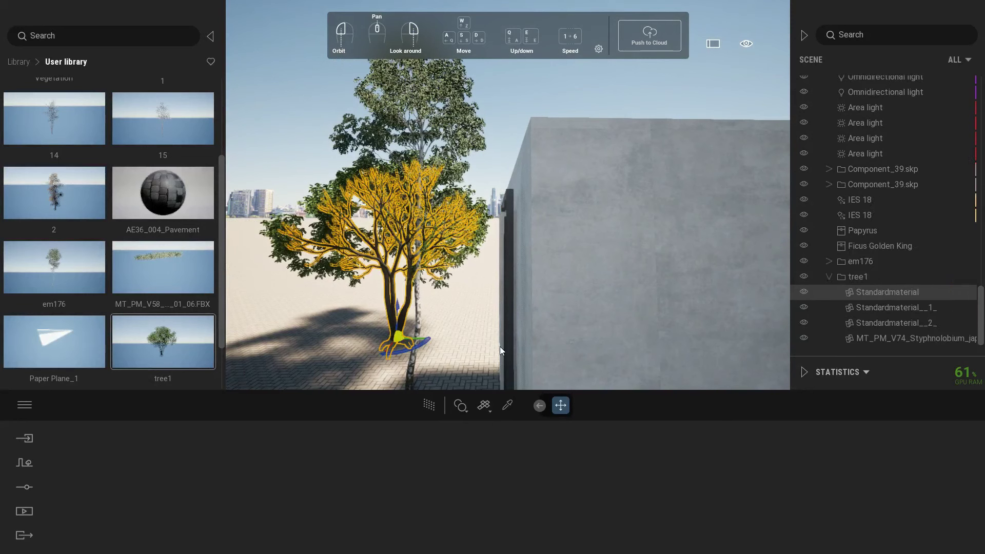
pyautogui.moveTo(404, 337); pyautogui.dragTo(387, 309)
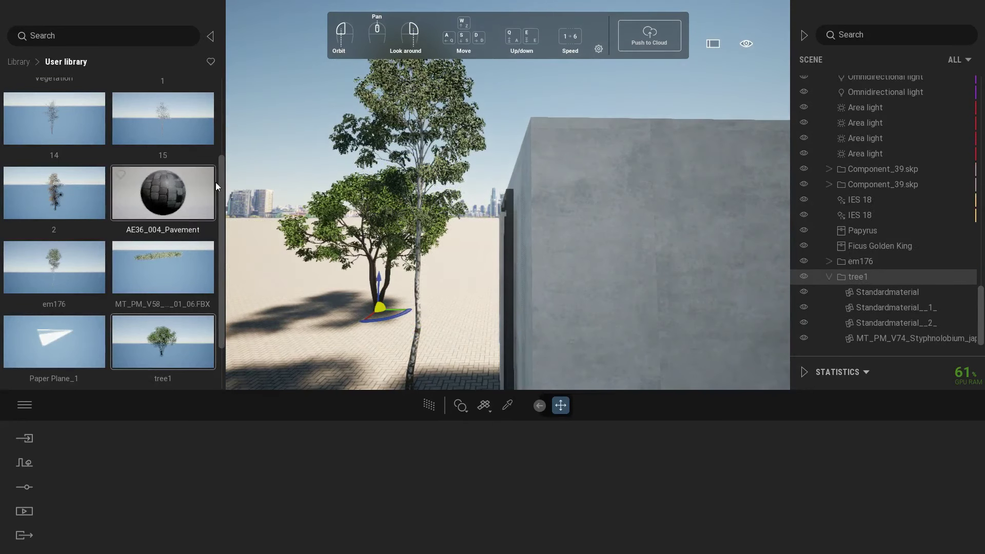
# Place the MT_PM_V74 01_06 Ginkgo tree from the user library's Vegetation folder on the paving near the em176 tree.
pyautogui.moveTo(221, 195); pyautogui.dragTo(222, 145)
pyautogui.click(71, 164)
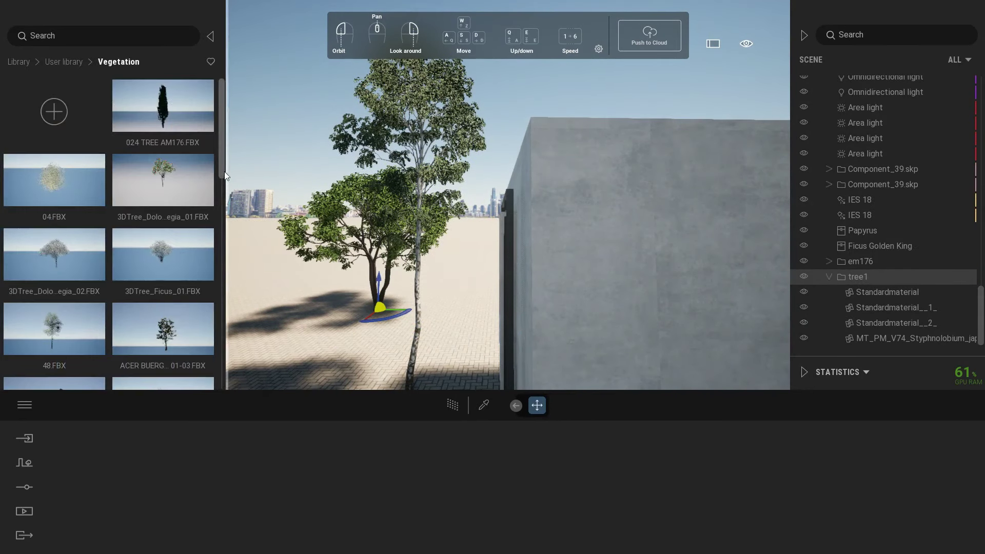
pyautogui.scroll(-3, 226, 201)
pyautogui.moveTo(225, 201); pyautogui.dragTo(235, 300)
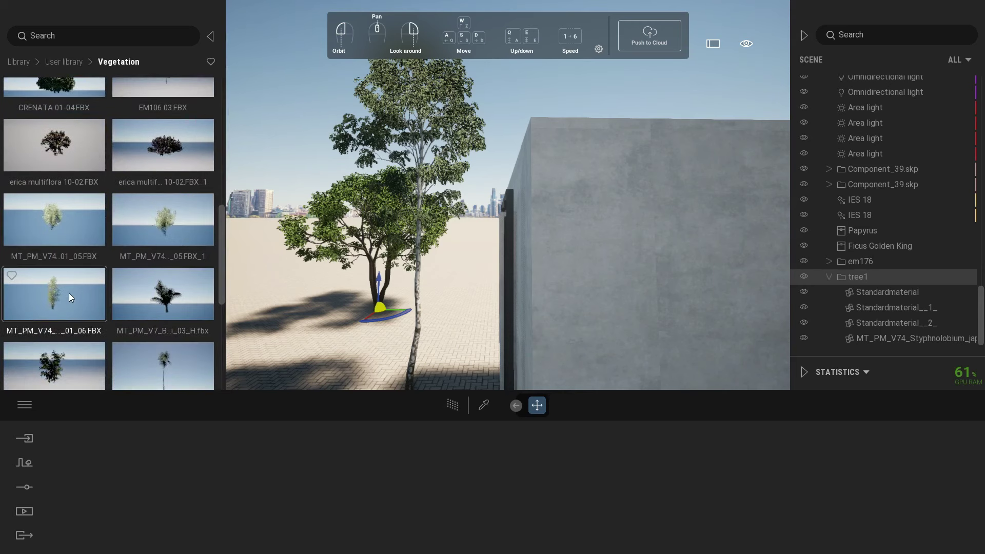
pyautogui.moveTo(68, 294); pyautogui.dragTo(387, 344)
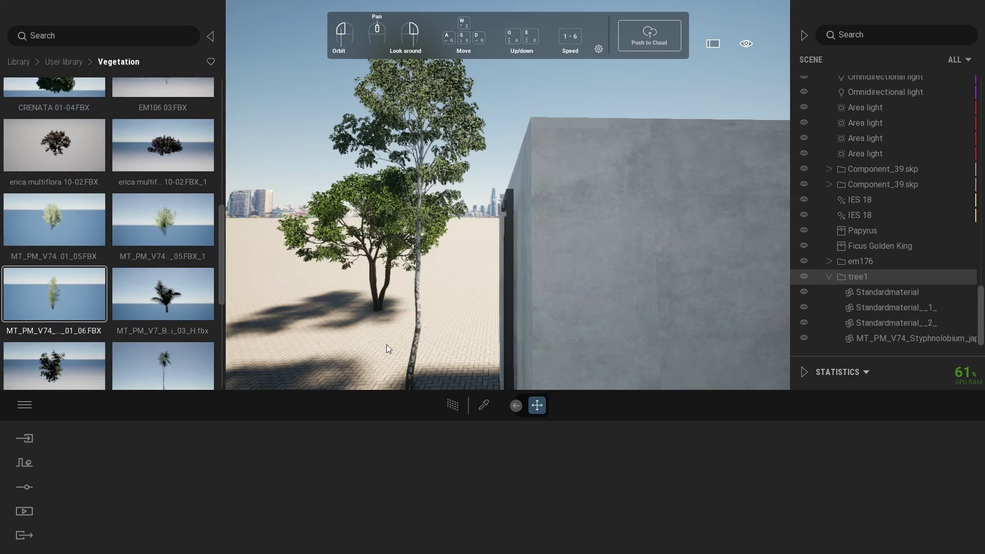
pyautogui.click(386, 344)
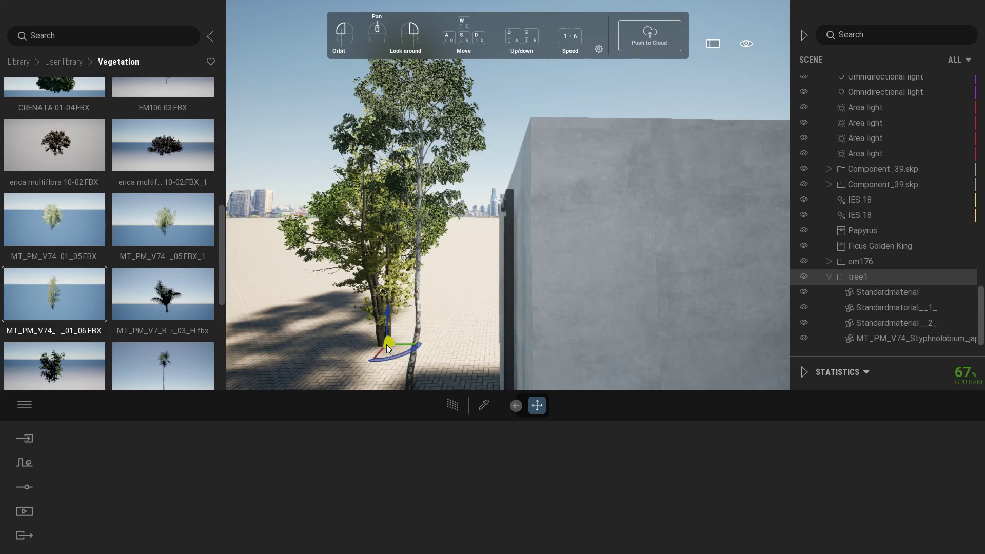
# Move the Ginkgo tree across the paving to the building side of the em176 tree and preview Image1.
pyautogui.moveTo(386, 344); pyautogui.dragTo(454, 393)
pyautogui.click(607, 309)
pyautogui.hotkey('ctrl', 'z')
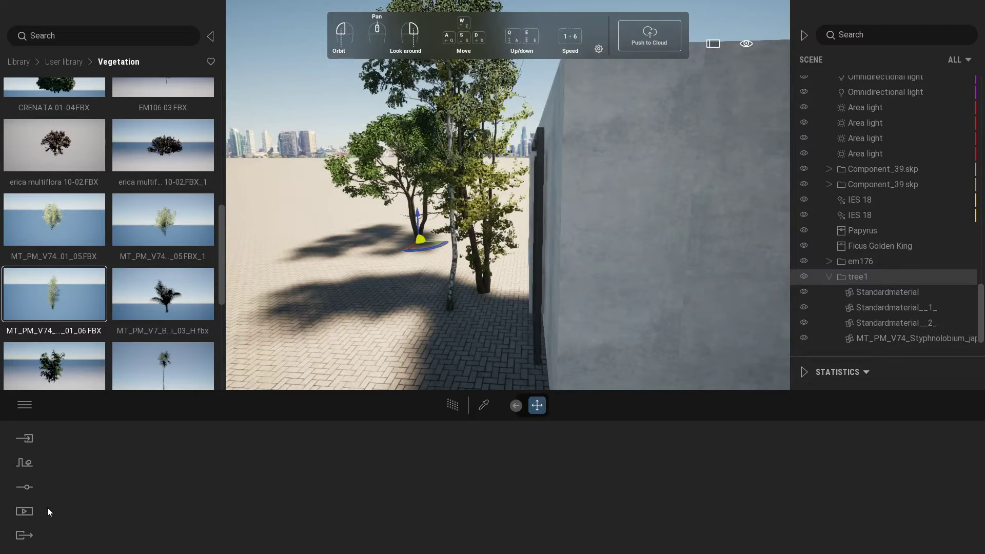
pyautogui.click(24, 511)
pyautogui.click(196, 491)
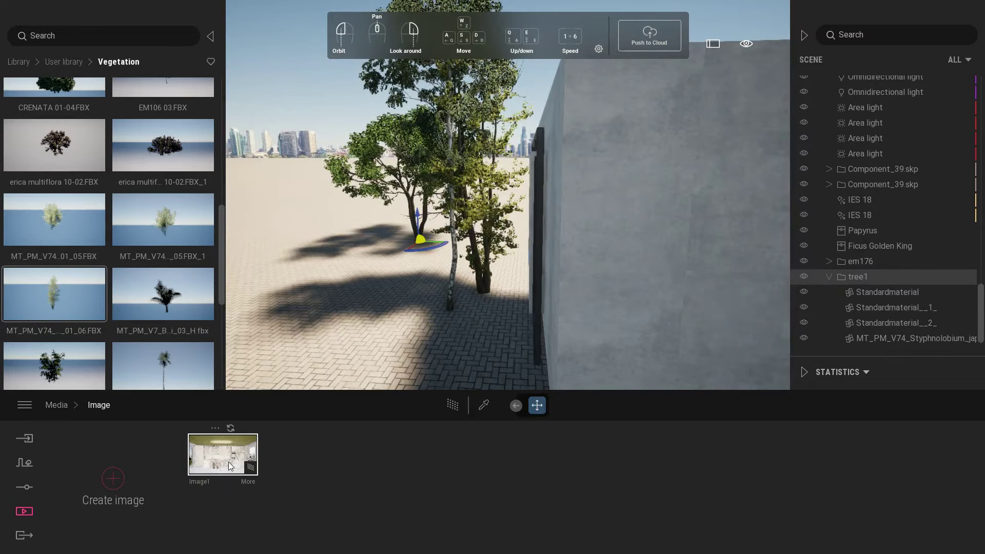
pyautogui.click(229, 462)
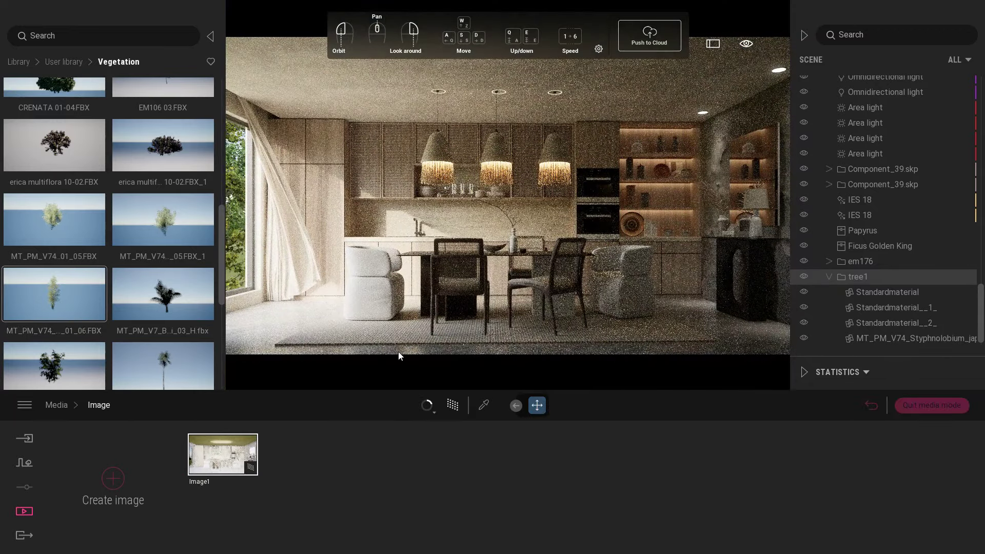
# Duplicate the Ginkgo tree as one instance spaced 4.04 m away on the paving and preview the result in Image1.
pyautogui.click(931, 405)
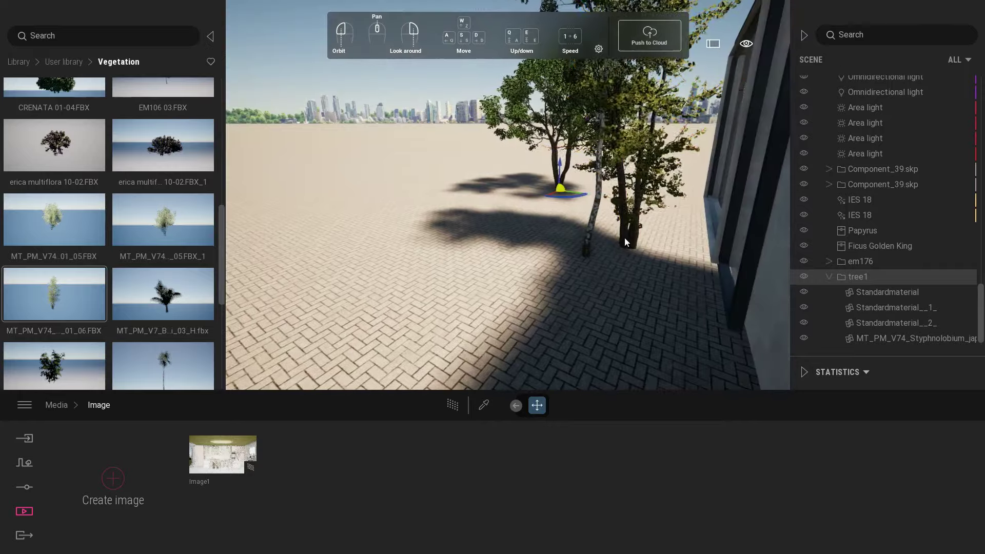
pyautogui.click(625, 237)
pyautogui.keyDown('shift'); pyautogui.moveTo(630, 257); pyautogui.dragTo(507, 357); pyautogui.keyUp('shift')
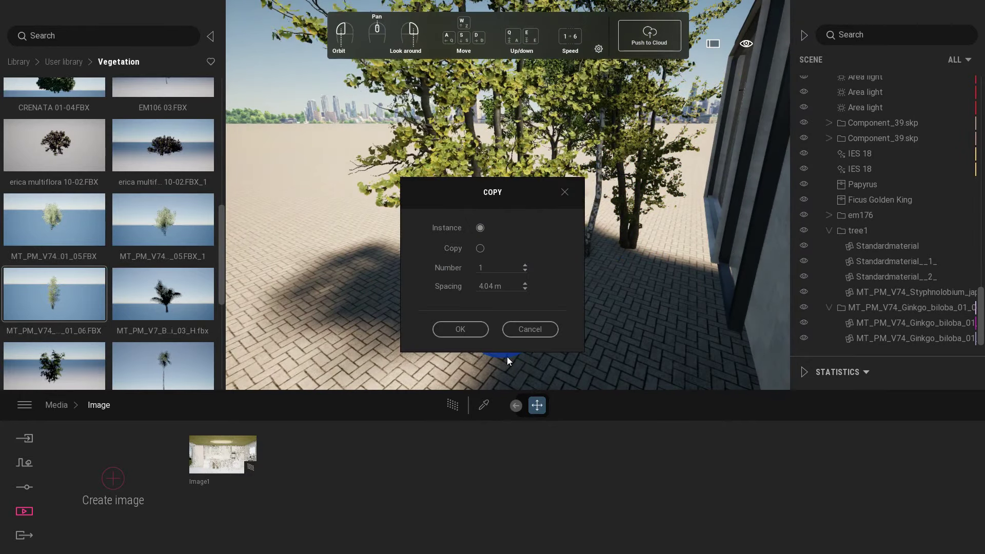
pyautogui.click(469, 331)
pyautogui.click(217, 467)
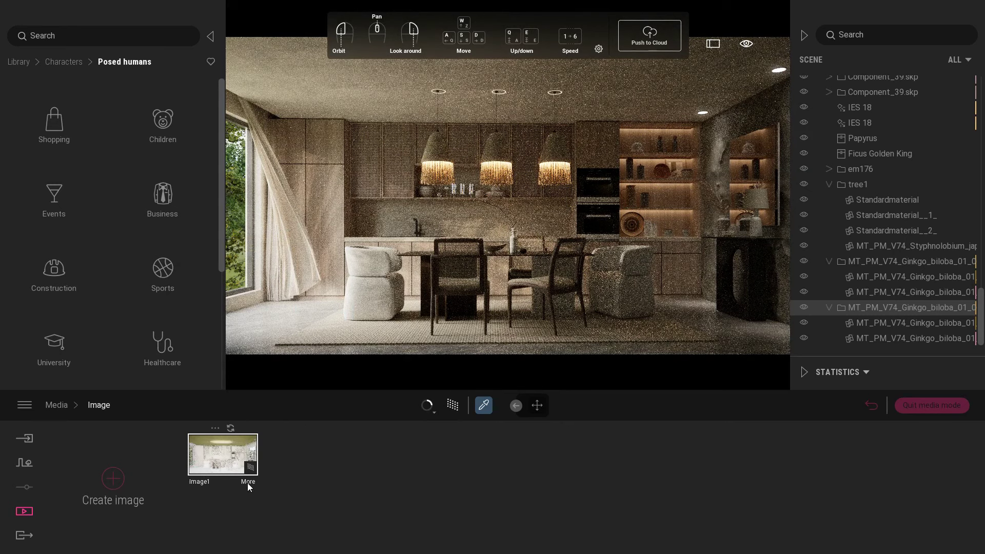
# Set Image1's backdrop HDRI to intensity 2.00 and rotation 95° in its lighting environment.
pyautogui.click(251, 482)
pyautogui.click(333, 504)
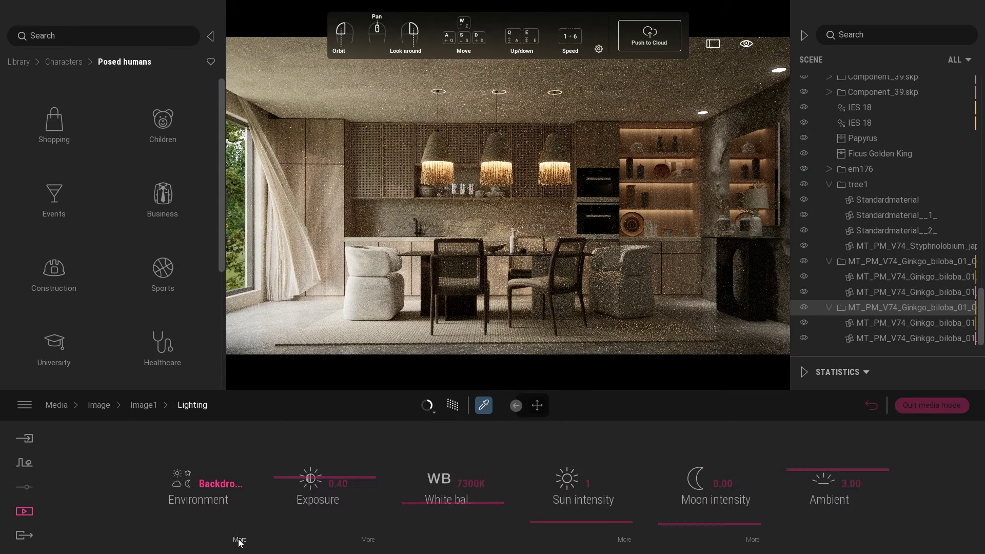
pyautogui.click(251, 521)
pyautogui.moveTo(325, 517); pyautogui.dragTo(325, 512)
pyautogui.moveTo(455, 506)
pyautogui.mouseDown()
pyautogui.moveTo(456, 528)
pyautogui.moveTo(463, 502)
pyautogui.mouseUp()
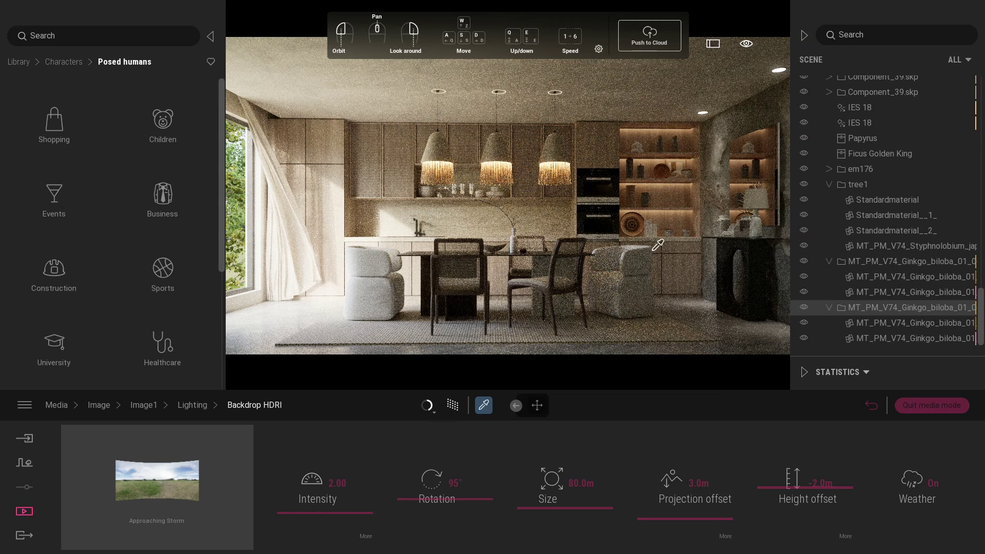
# Turn on shadows for the shelf's third area light in the scene list and set its intensity to 2 lm.
pyautogui.scroll(5, 872, 205)
pyautogui.click(867, 153)
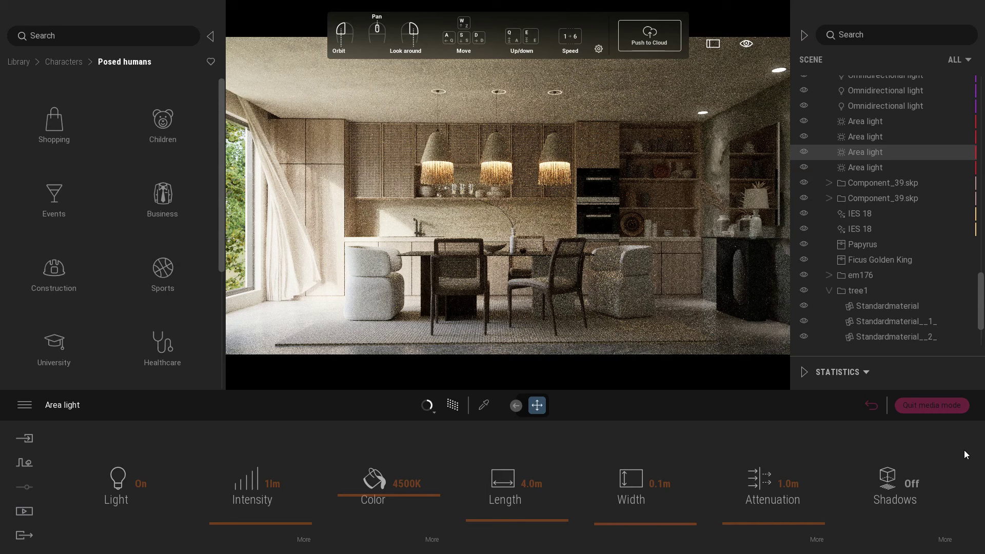
pyautogui.click(908, 484)
pyautogui.click(268, 485)
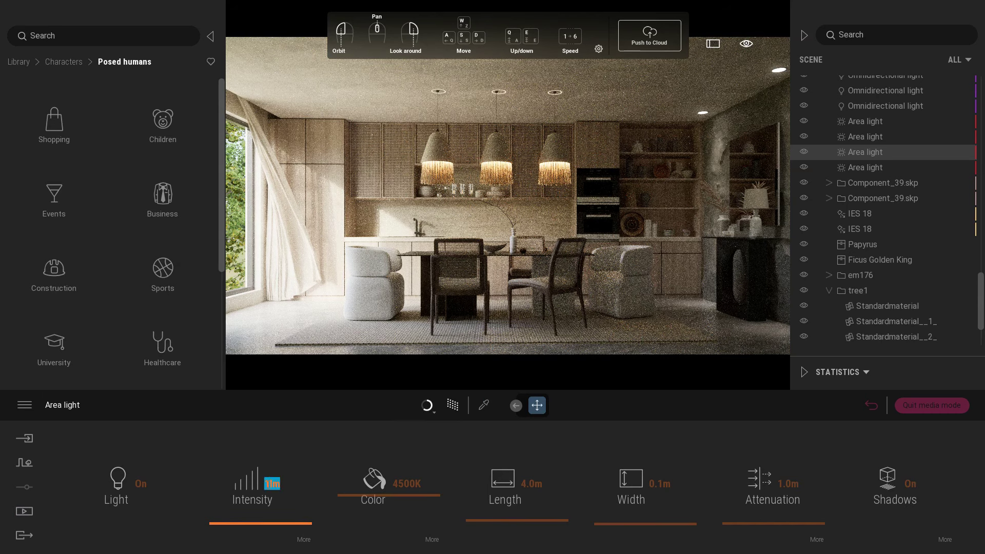
pyautogui.write('2')
pyautogui.press('Return')
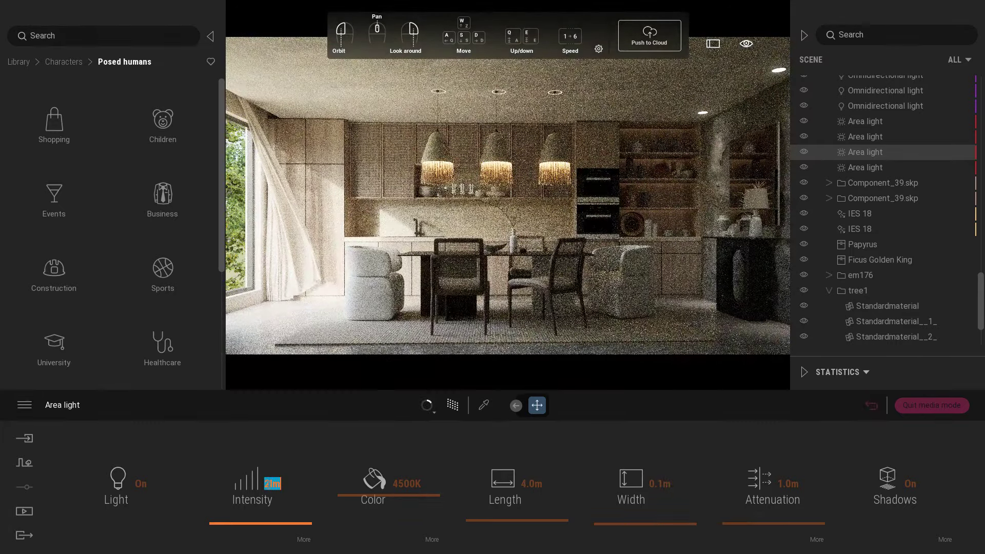
# Try an intensity of 10 lm on the selected area light, then set it to 5 lm.
pyautogui.write('10')
pyautogui.press('Return')
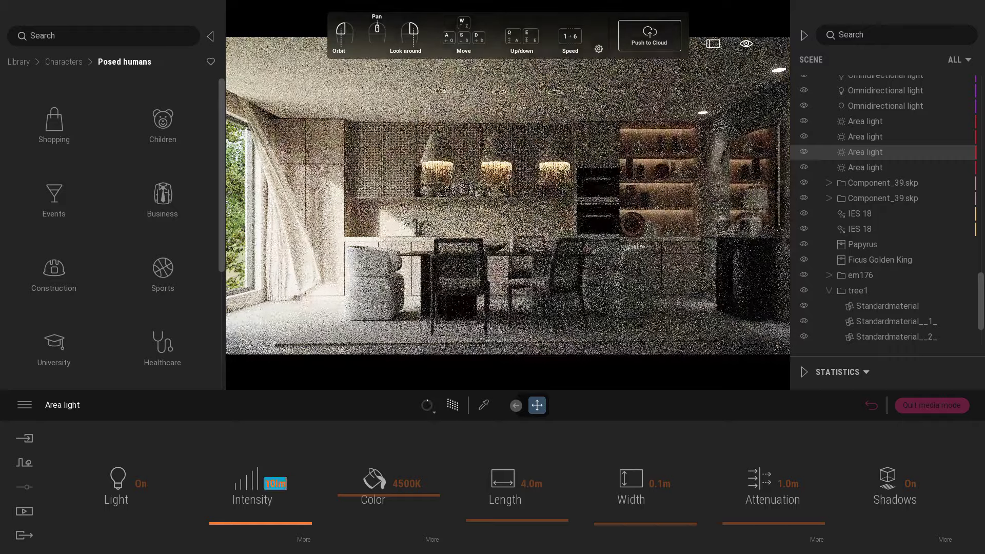
pyautogui.click(272, 483)
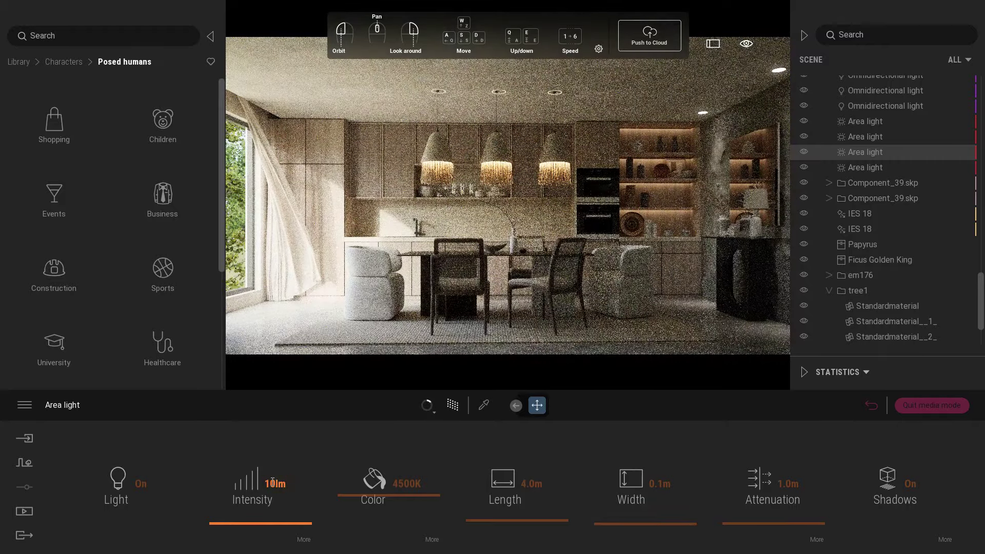
pyautogui.doubleClick(272, 483)
pyautogui.write('5')
pyautogui.press('Return')
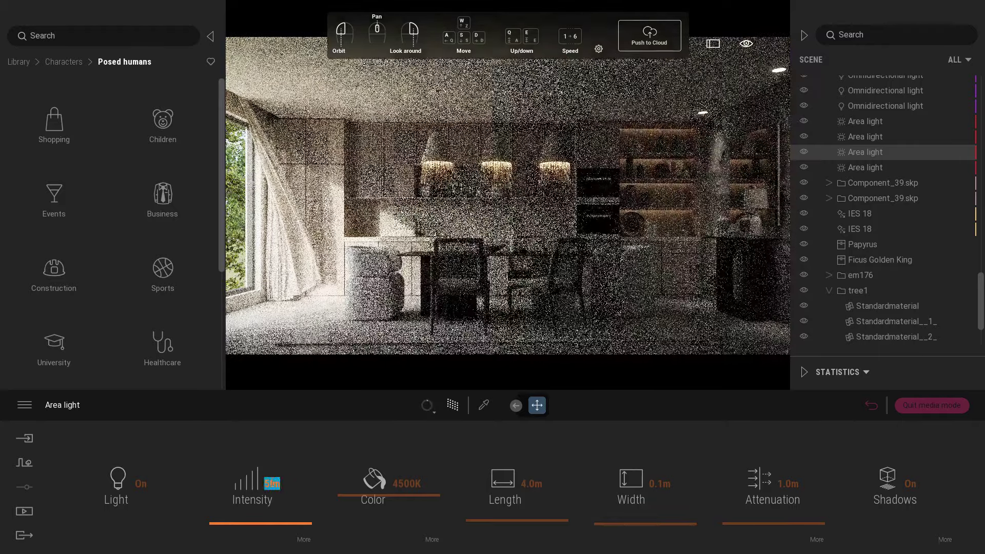
pyautogui.click(247, 436)
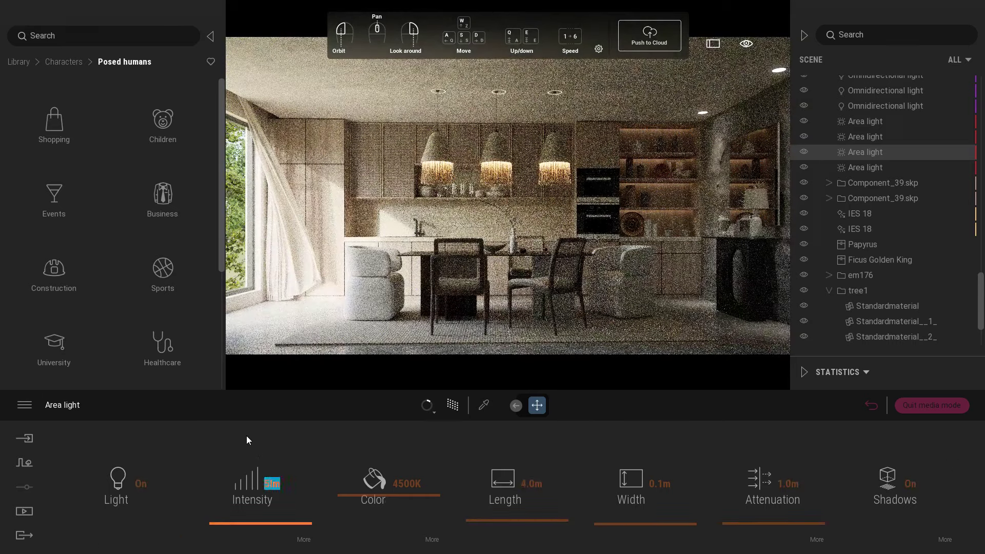
# Pick the 皮制品42234__Marble material in the dining area and set its reflection to 65%.
pyautogui.click(874, 406)
pyautogui.click(483, 405)
pyautogui.click(484, 256)
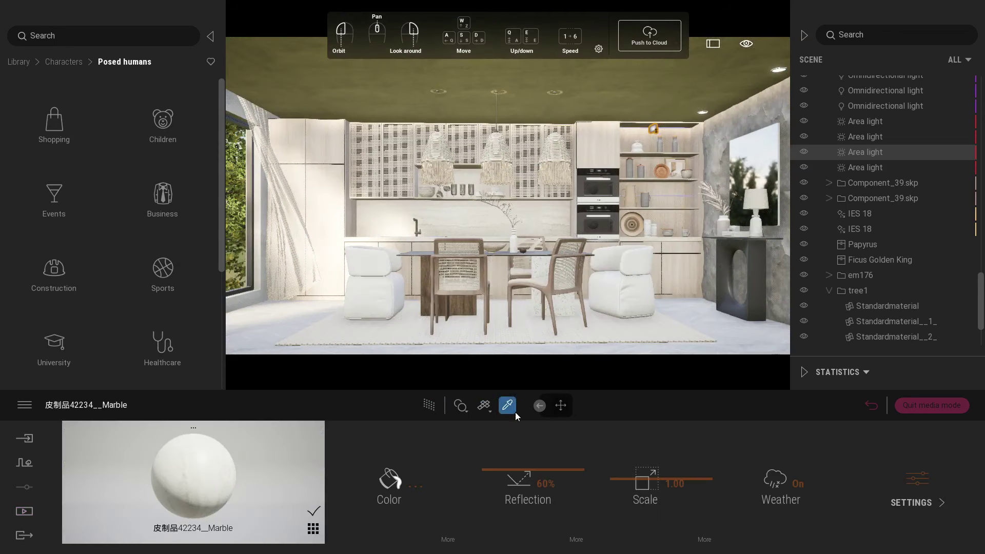
pyautogui.write('65')
pyautogui.press('Return')
pyautogui.click(445, 441)
pyautogui.click(565, 364)
# Turn the Path Tracer back on in Image1's renderer settings.
pyautogui.click(28, 511)
pyautogui.click(209, 476)
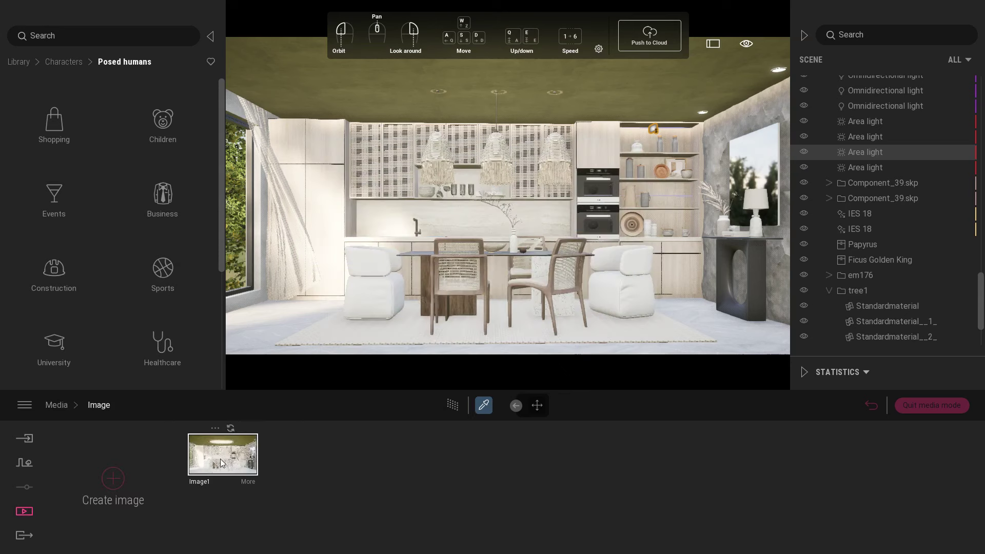
pyautogui.click(247, 481)
pyautogui.click(209, 484)
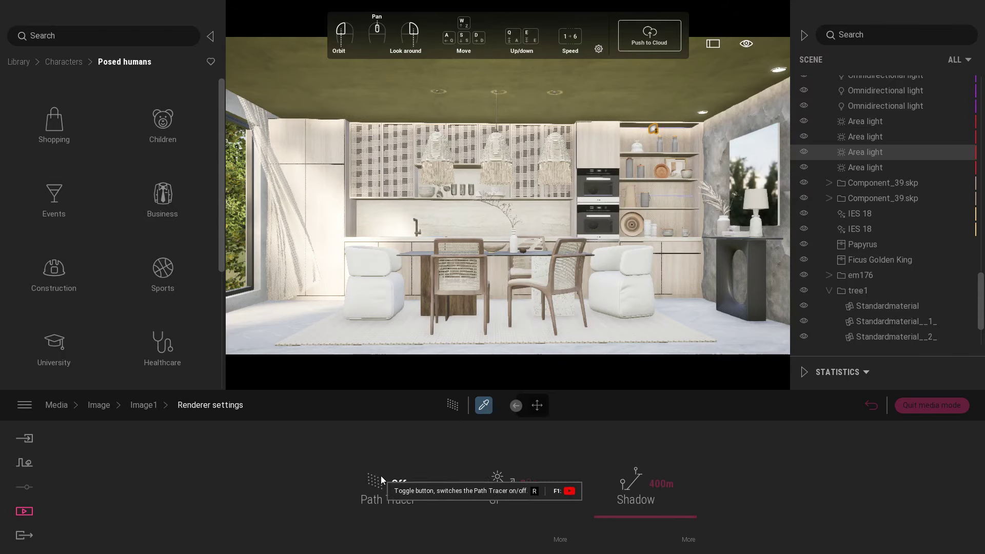
pyautogui.click(399, 483)
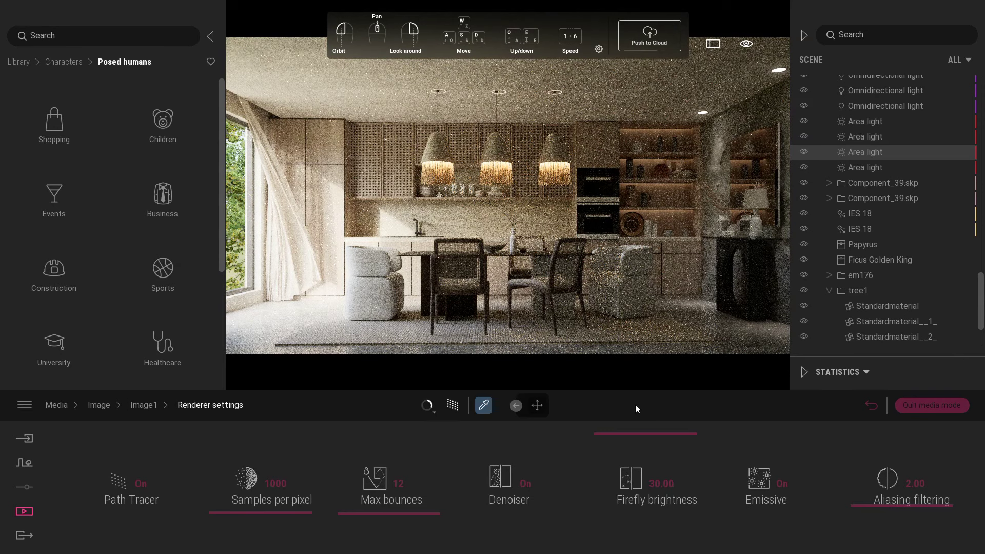
# Check Image1's format settings and set the Path Tracer's samples per pixel to 500.
pyautogui.click(154, 407)
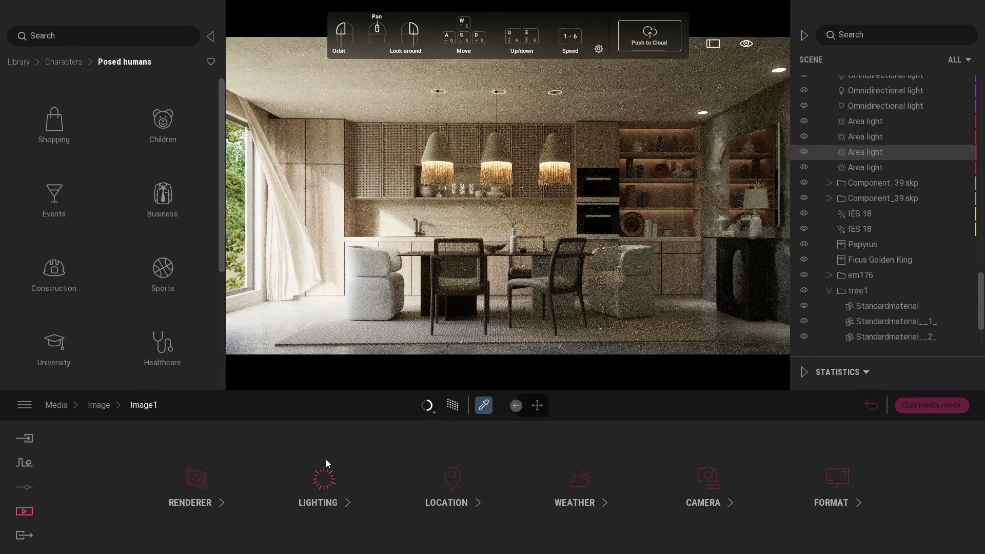
pyautogui.click(824, 487)
pyautogui.click(337, 485)
pyautogui.click(309, 407)
pyautogui.click(143, 406)
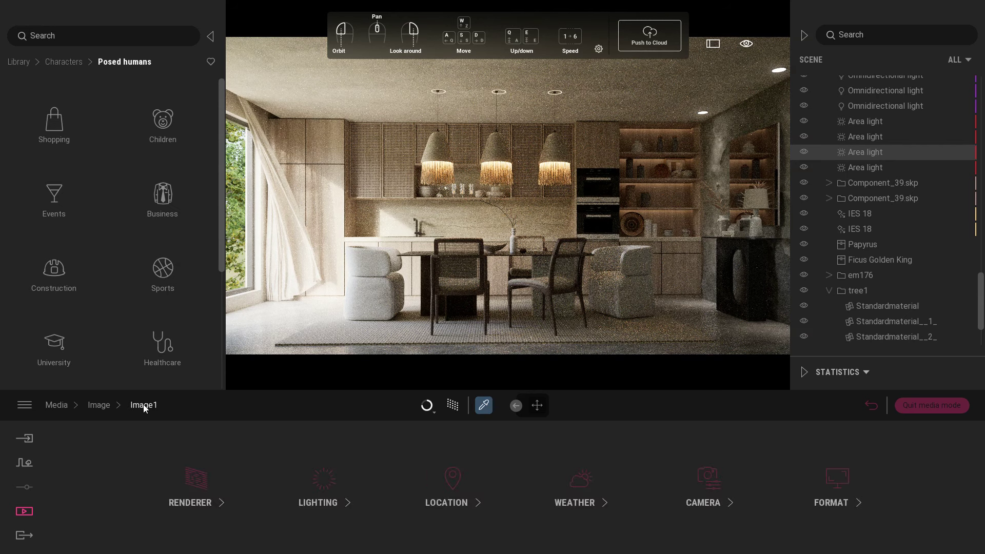
pyautogui.click(198, 478)
pyautogui.click(272, 483)
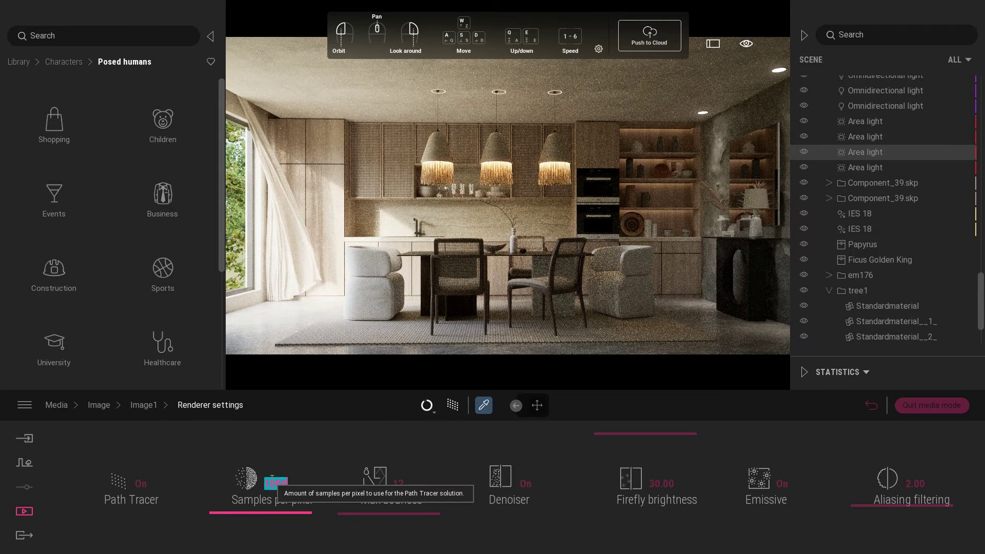
pyautogui.write('300')
pyautogui.press('Return')
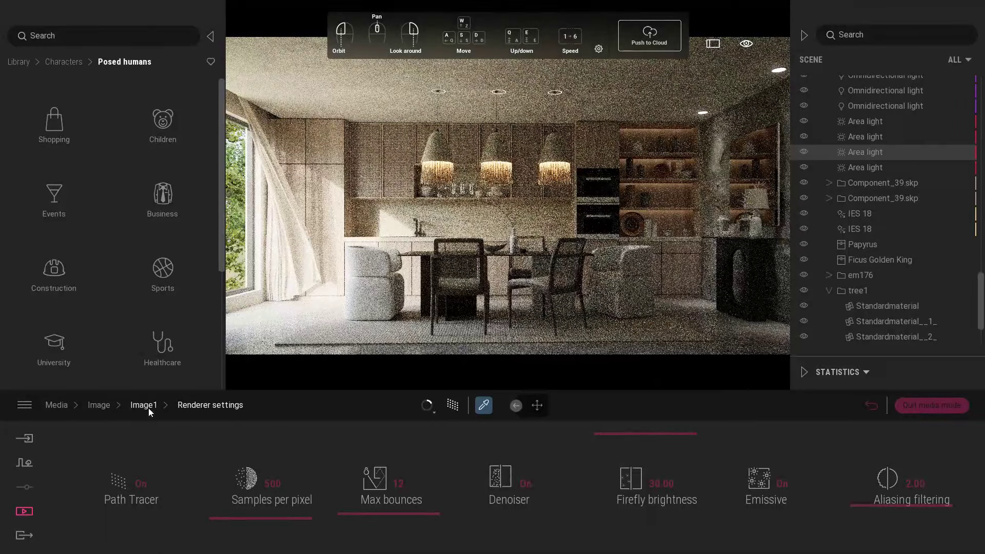
pyautogui.click(149, 408)
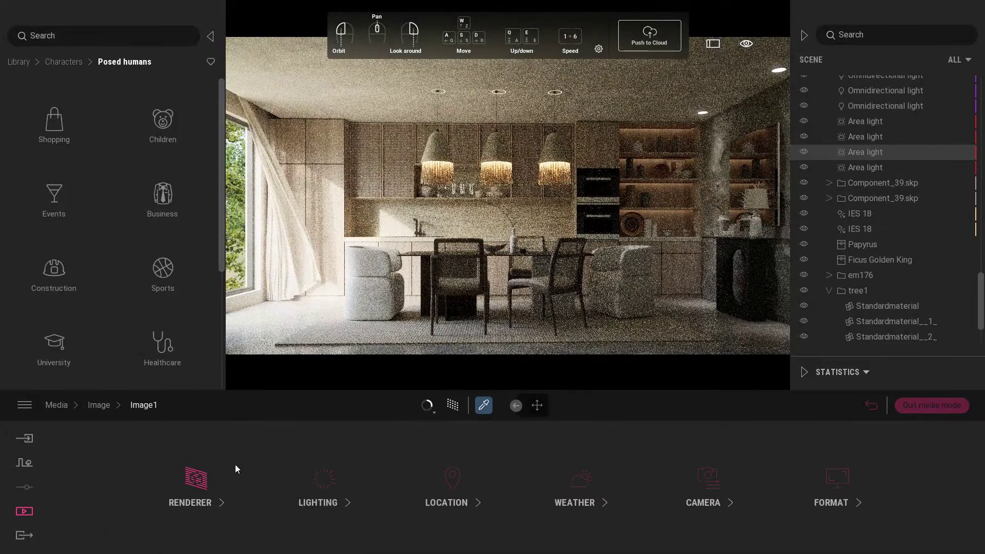
# Export Image1 as a local image, browsing to the destination folder and confirming it.
pyautogui.click(23, 534)
pyautogui.click(149, 483)
pyautogui.click(143, 160)
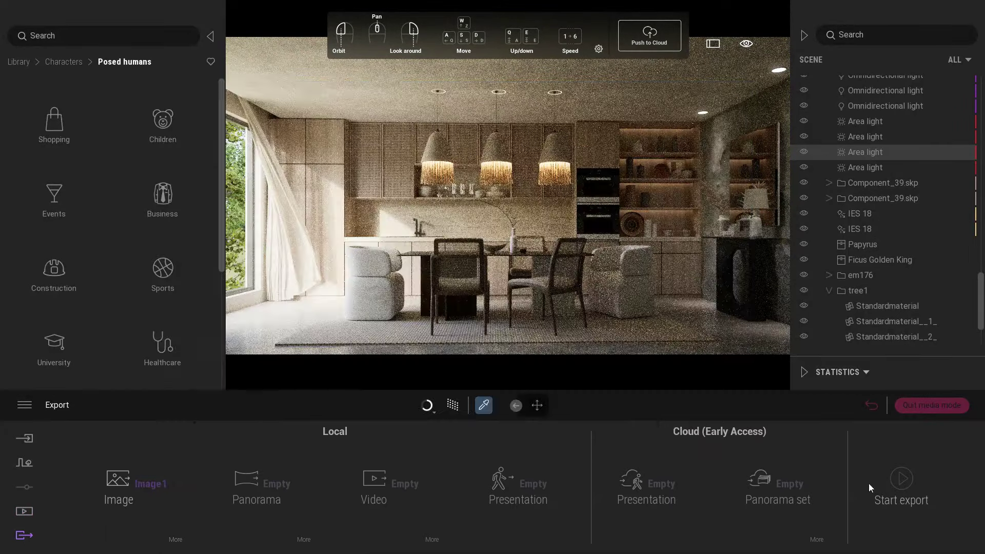
pyautogui.click(901, 478)
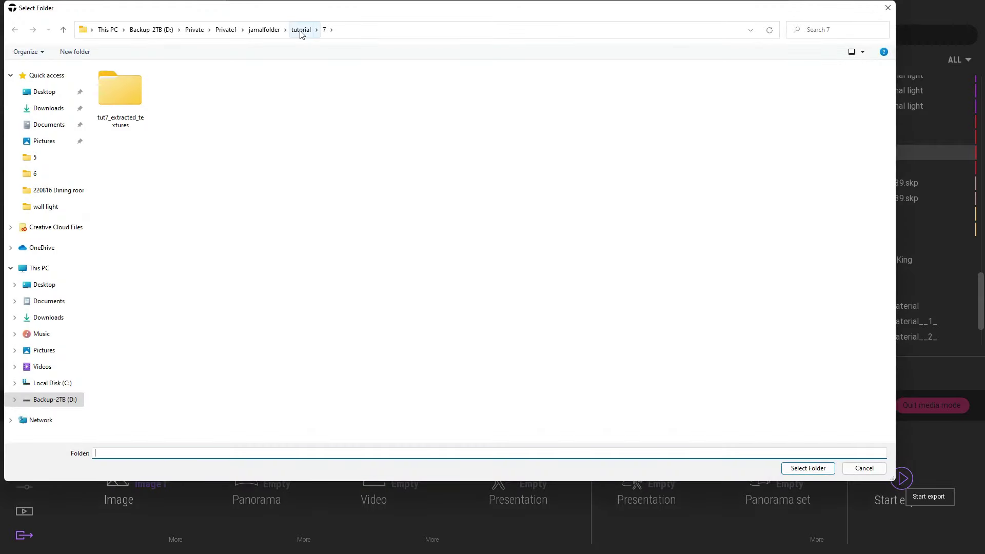
pyautogui.click(301, 31)
pyautogui.click(263, 30)
pyautogui.doubleClick(138, 177)
pyautogui.doubleClick(130, 97)
pyautogui.click(806, 469)
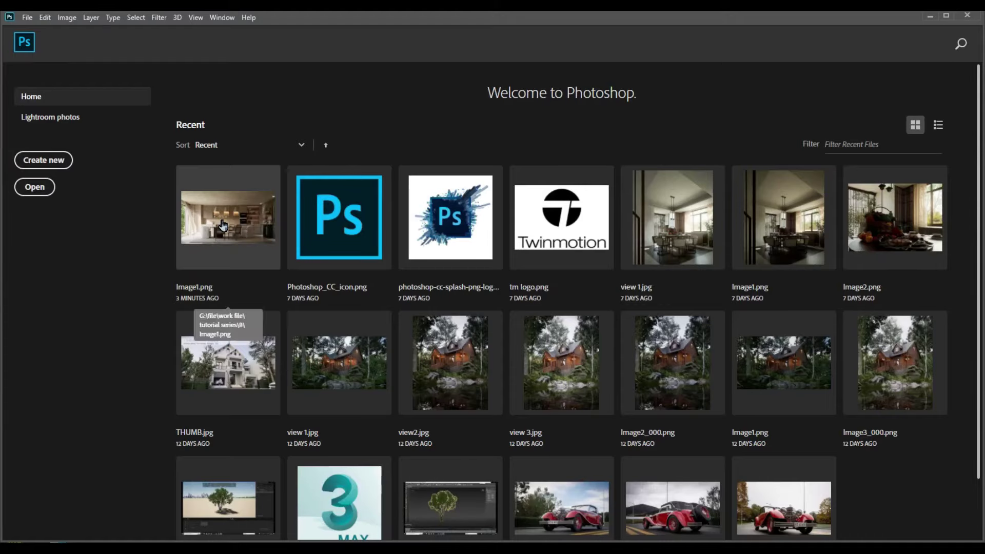
# Switch to Photoshop, open the rendered Image1.png and duplicate Layer 1.
pyautogui.click(222, 221)
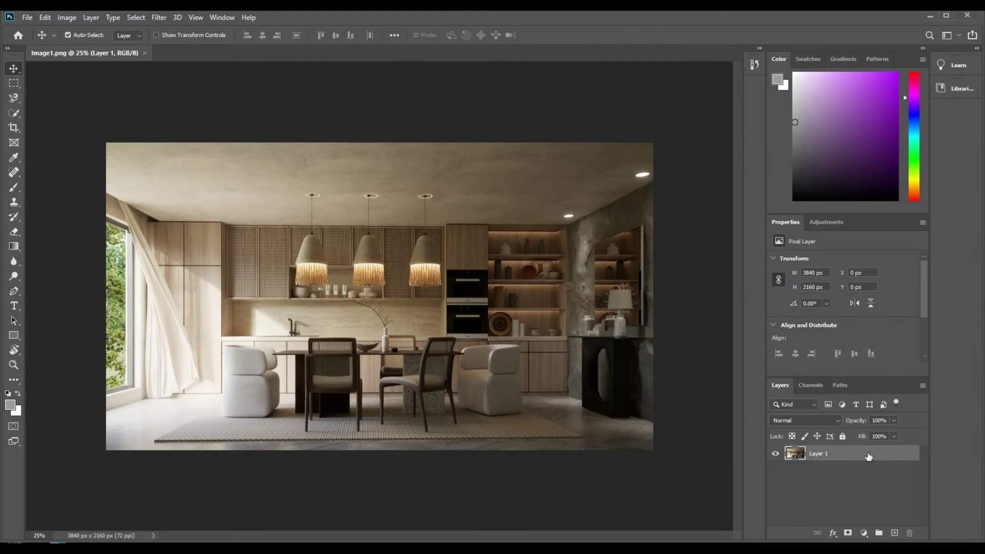
pyautogui.hotkey('ctrl', 'j')
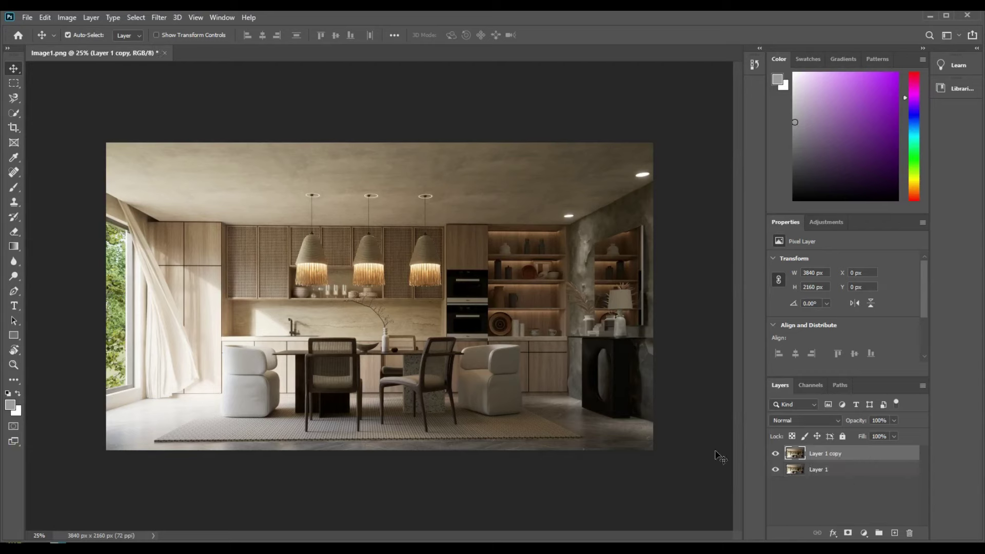
# Open the Camera Raw filter on Layer 1 copy and set Shadows, Whites and Blacks to +15.
pyautogui.click(158, 19)
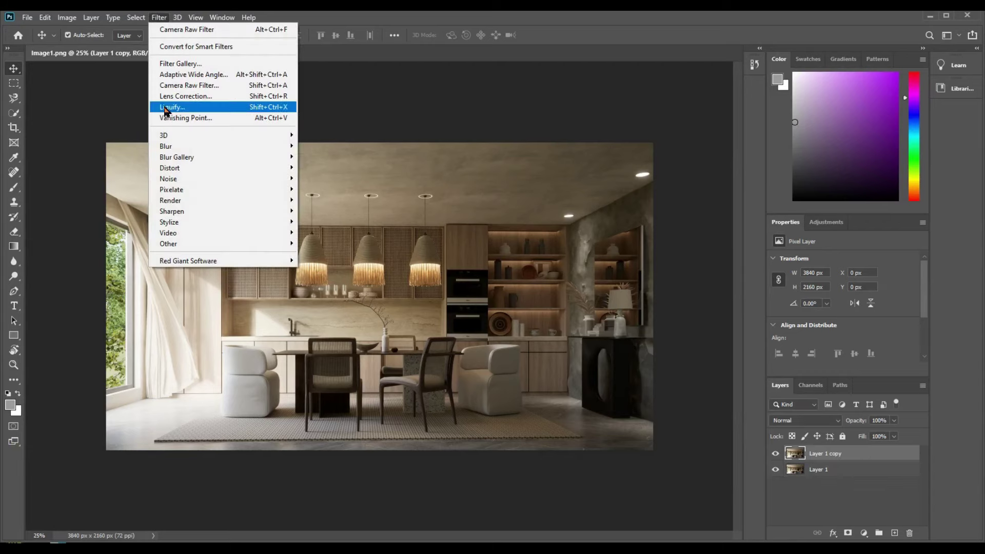
pyautogui.click(176, 86)
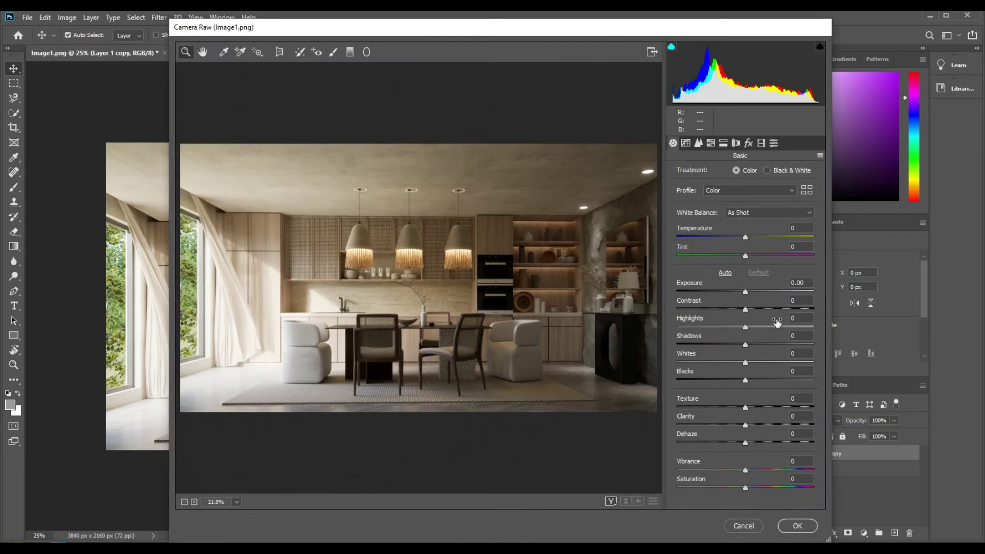
pyautogui.click(800, 336)
pyautogui.write('15')
pyautogui.click(801, 353)
pyautogui.write('15')
pyautogui.click(807, 371)
pyautogui.write('15')
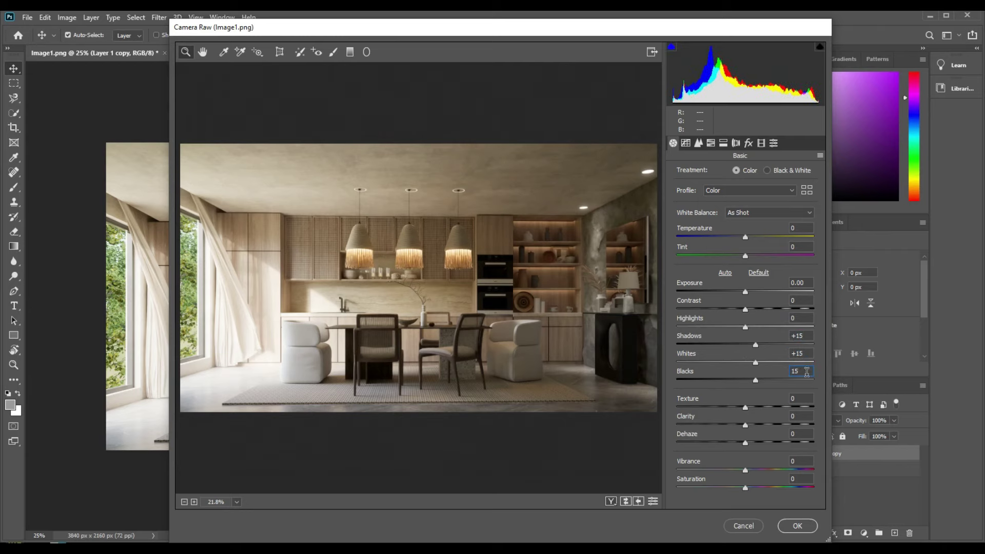
# Set Shadows, Whites and Blacks to +20 and Clarity to +20, and apply the Camera Raw filter.
pyautogui.write('20')
pyautogui.click(806, 336)
pyautogui.write('20')
pyautogui.click(808, 371)
pyautogui.write('20')
pyautogui.click(807, 353)
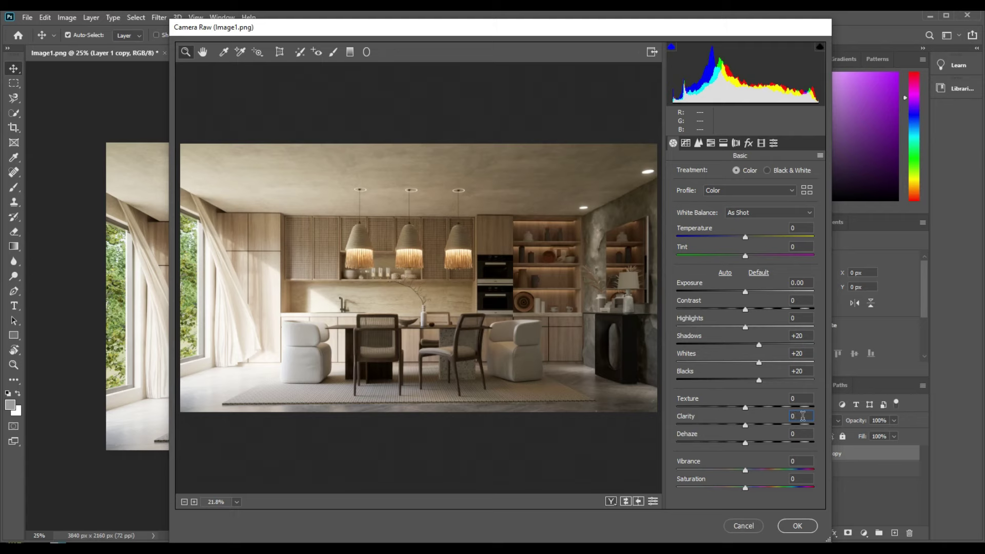
pyautogui.write('20')
pyautogui.click(808, 370)
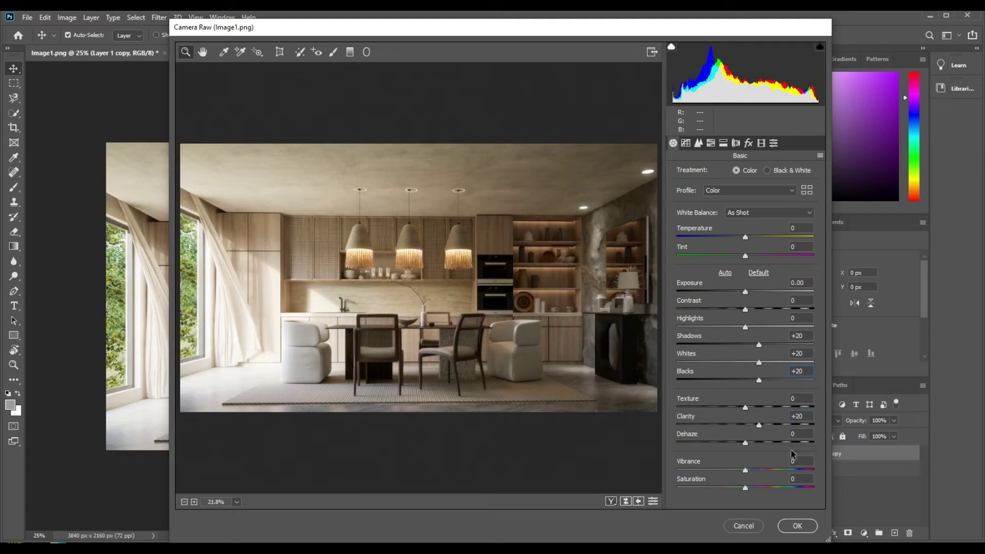
pyautogui.click(797, 526)
# Compare the render before and after the filter by toggling Layer 1 copy's visibility, and inspect the whole image fitted to the screen.
pyautogui.click(776, 454)
pyautogui.click(775, 454)
pyautogui.click(776, 454)
pyautogui.click(775, 454)
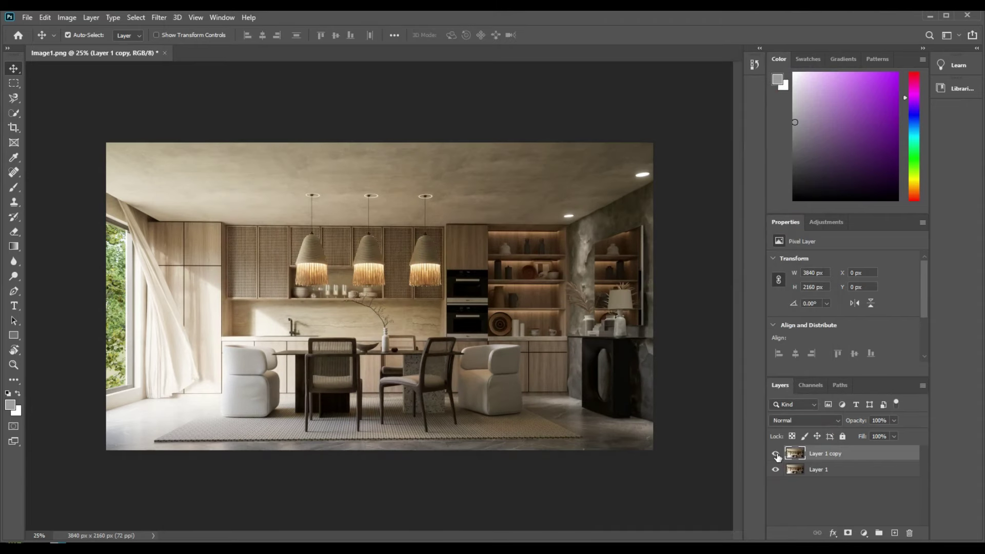
pyautogui.click(776, 454)
pyautogui.click(775, 454)
pyautogui.click(776, 454)
pyautogui.click(775, 454)
pyautogui.press('z')
pyautogui.rightClick(362, 296)
pyautogui.click(384, 301)
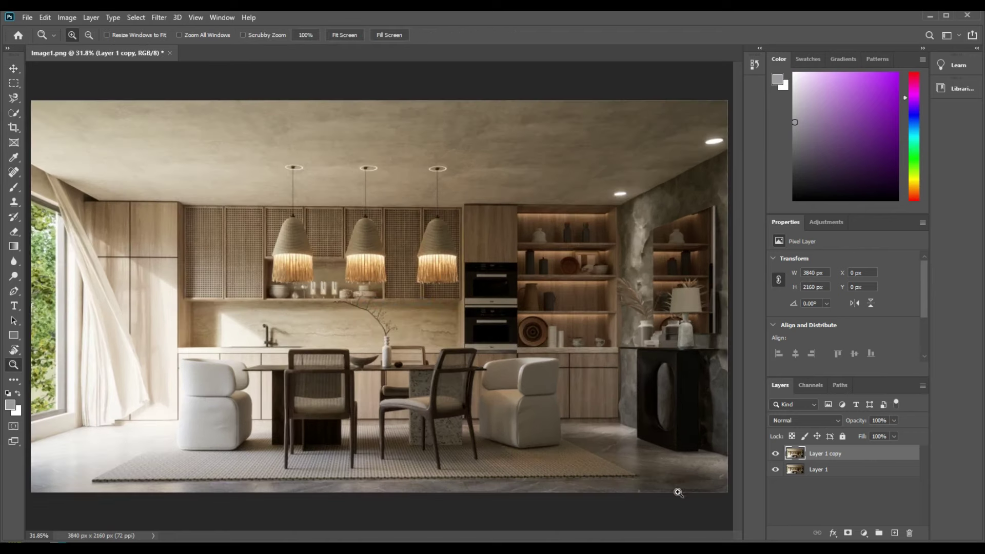
# Save a copy of the image to the computer as a JPEG named final in folder 8, accepting the JPEG options.
pyautogui.click(27, 18)
pyautogui.click(57, 154)
pyautogui.click(567, 404)
pyautogui.click(170, 377)
pyautogui.click(112, 466)
pyautogui.click(131, 363)
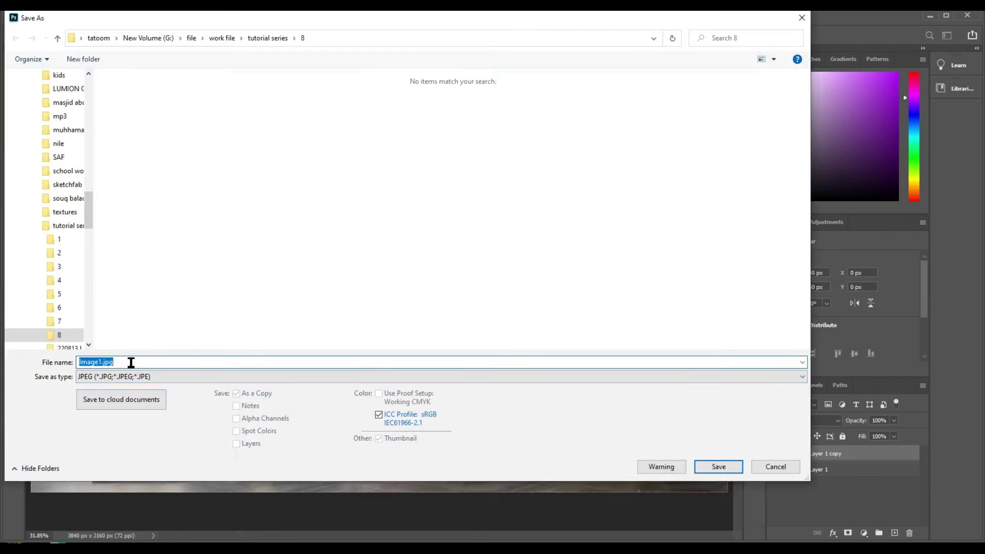
pyautogui.write('final')
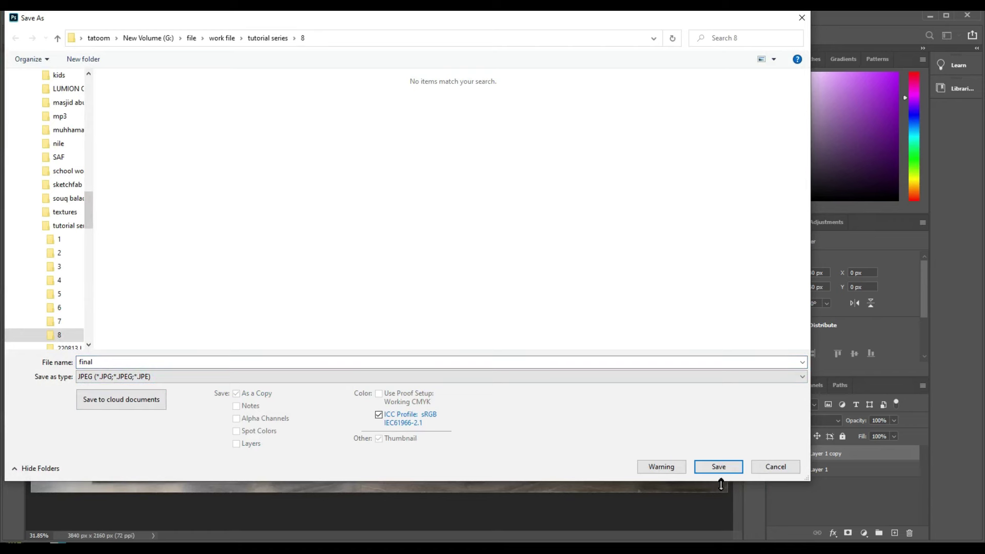
pyautogui.click(718, 466)
pyautogui.click(564, 153)
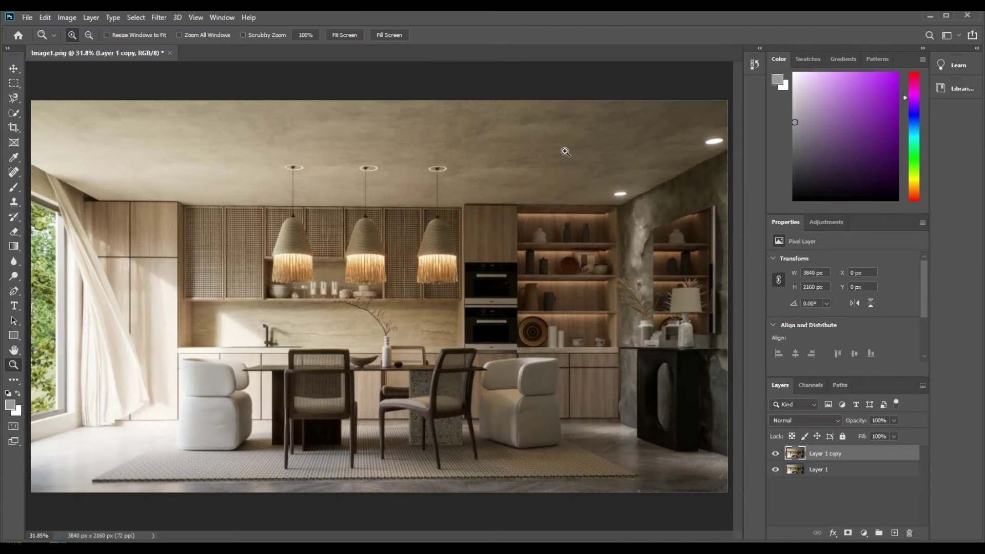